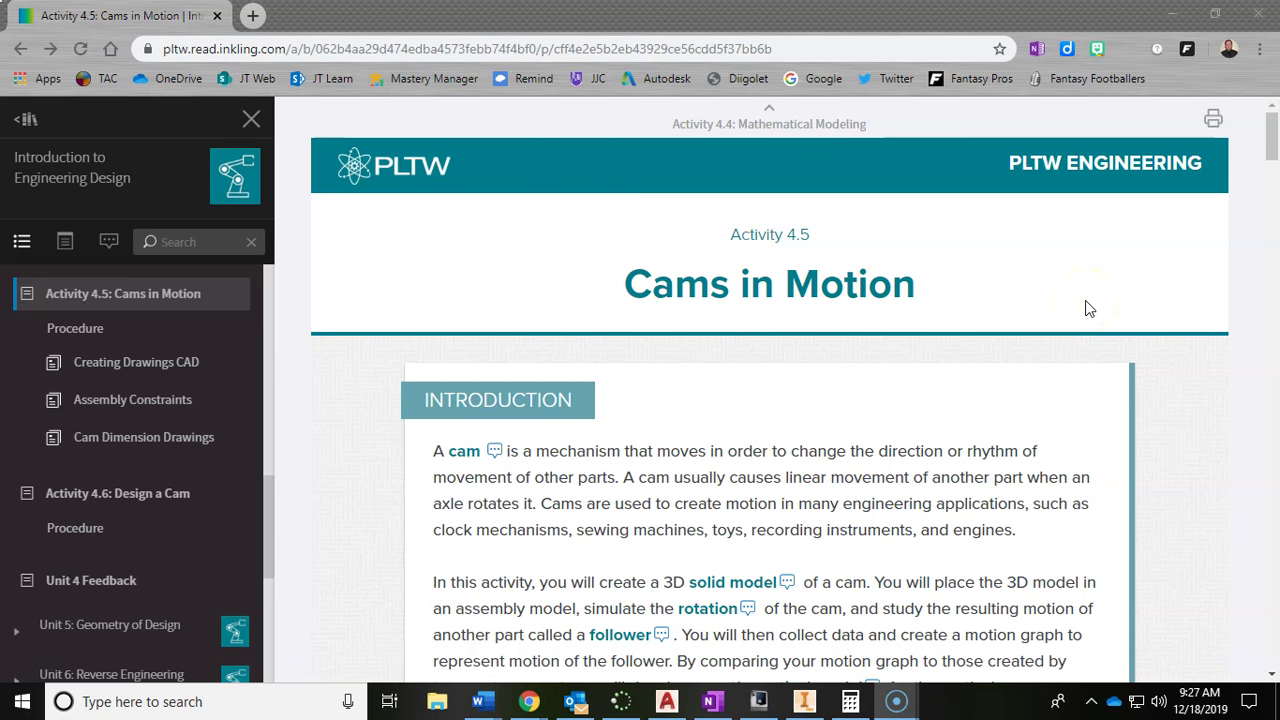
Open the Cam Dimension Drawings resource from the Activity 4.5 Cams in Motion page.
scroll(1089, 309, "down", 8)
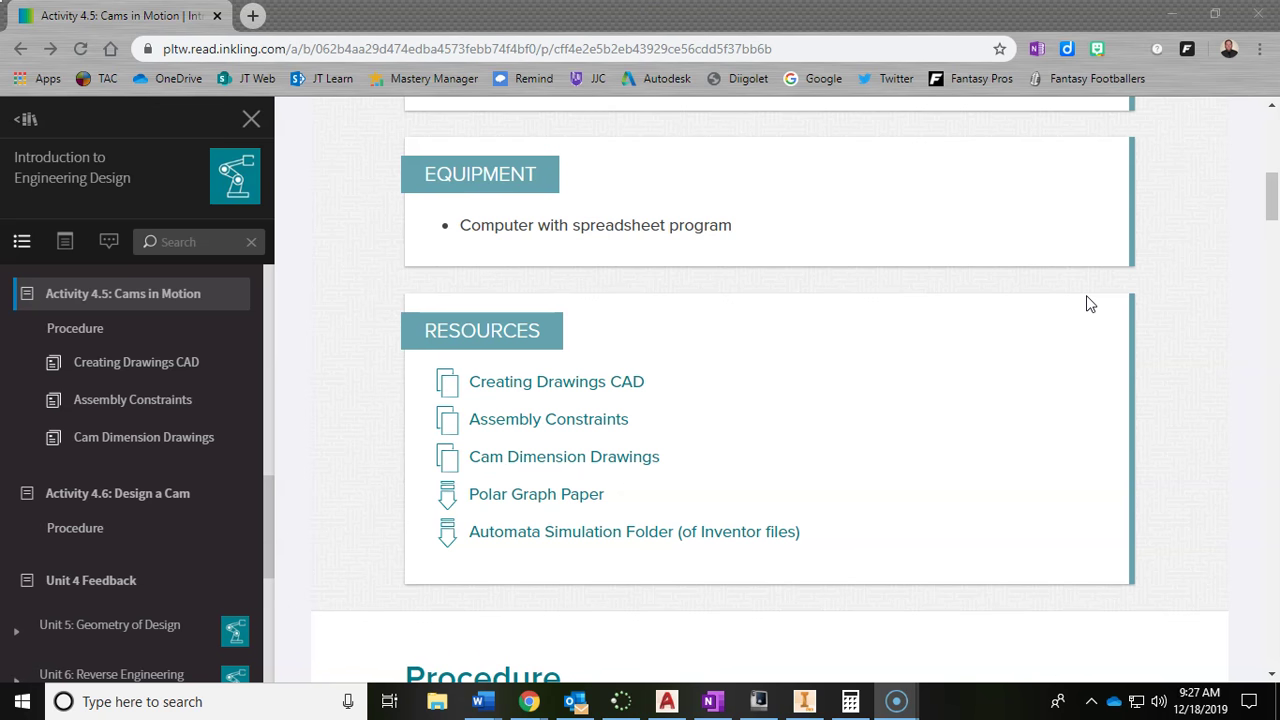
left_click(605, 458)
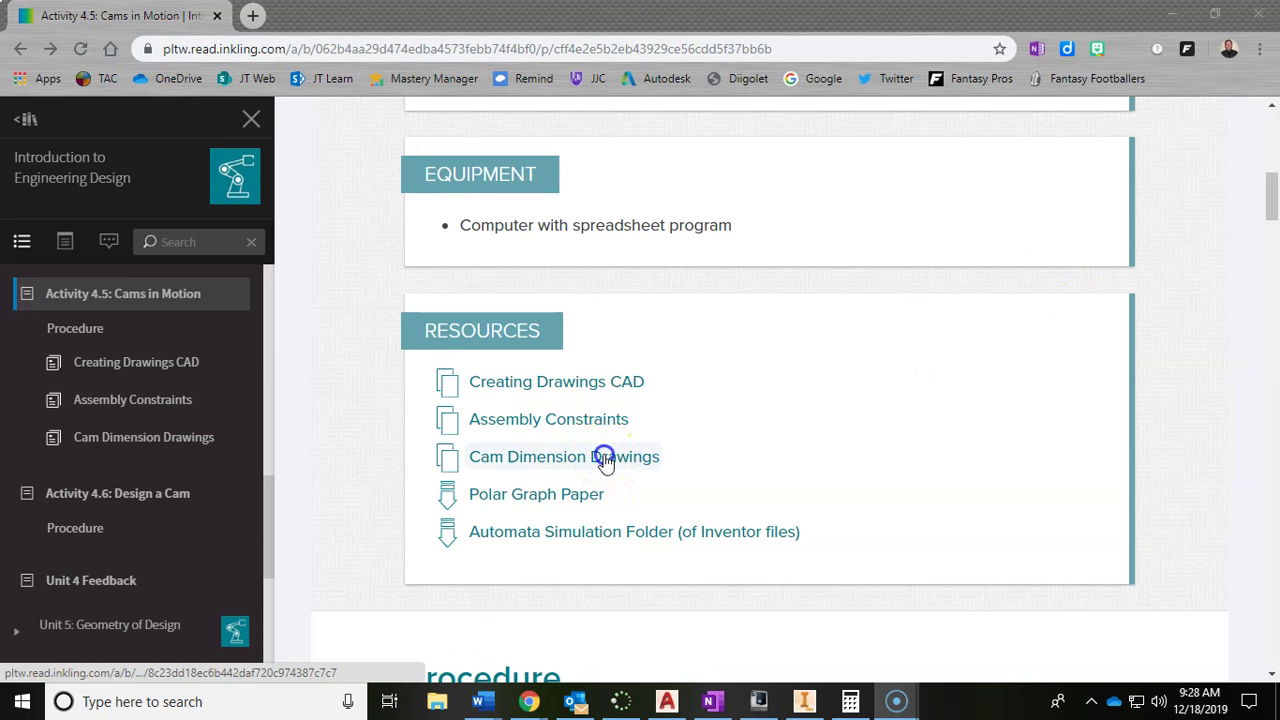
left_click(970, 412)
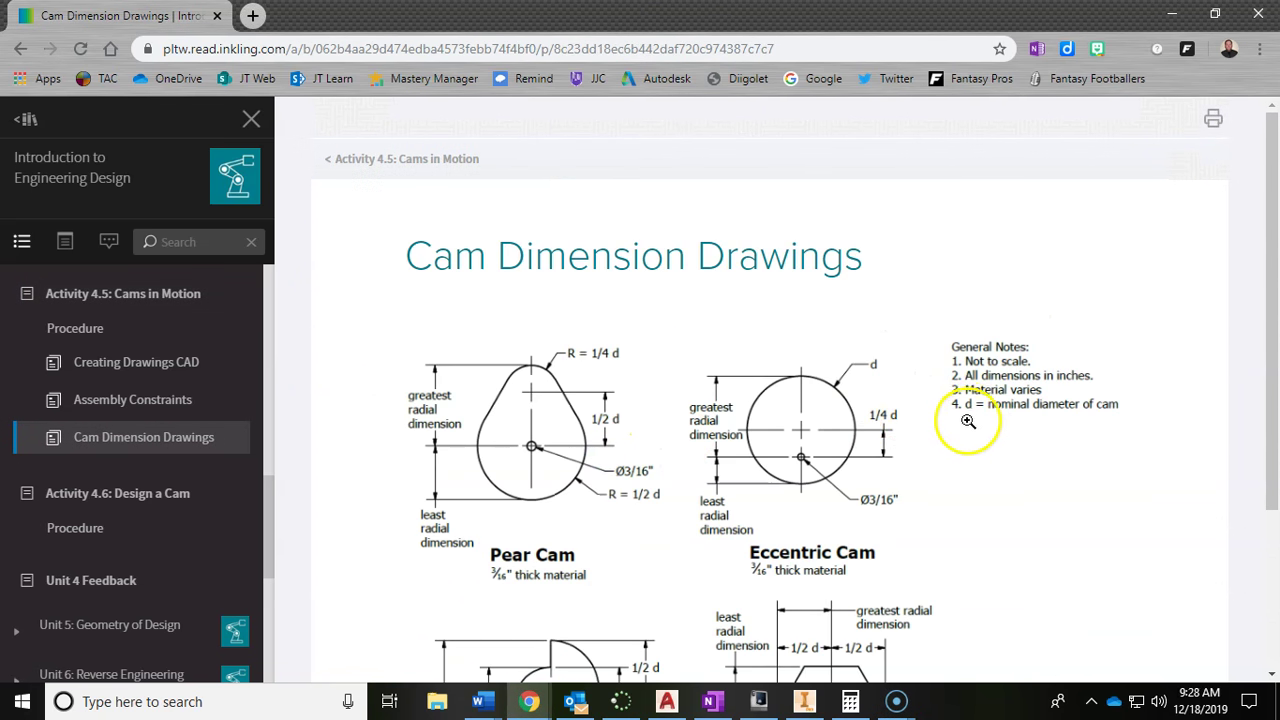
Switch to OneNote and review the modeling instructions and the dimensioned cam drawings on the 4.5 Cam Models page.
left_click(724, 700)
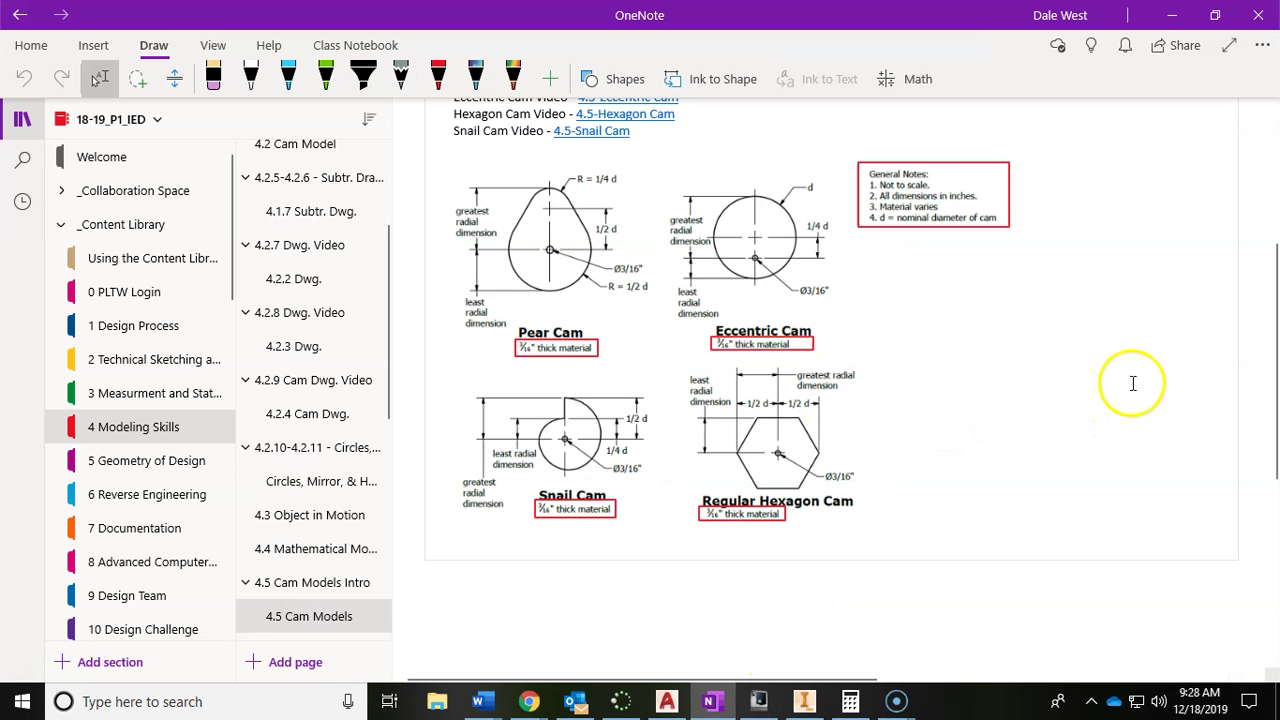
scroll(1140, 390, "up", 4)
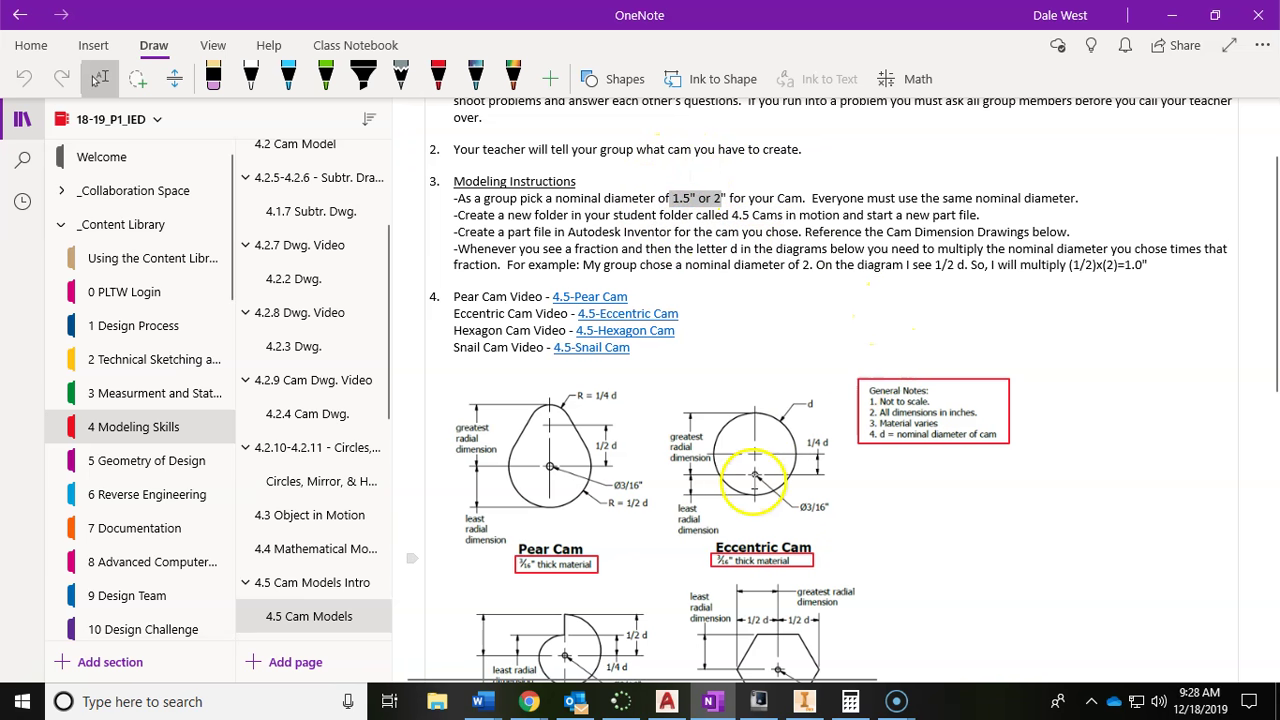
scroll(755, 475, "down", 1)
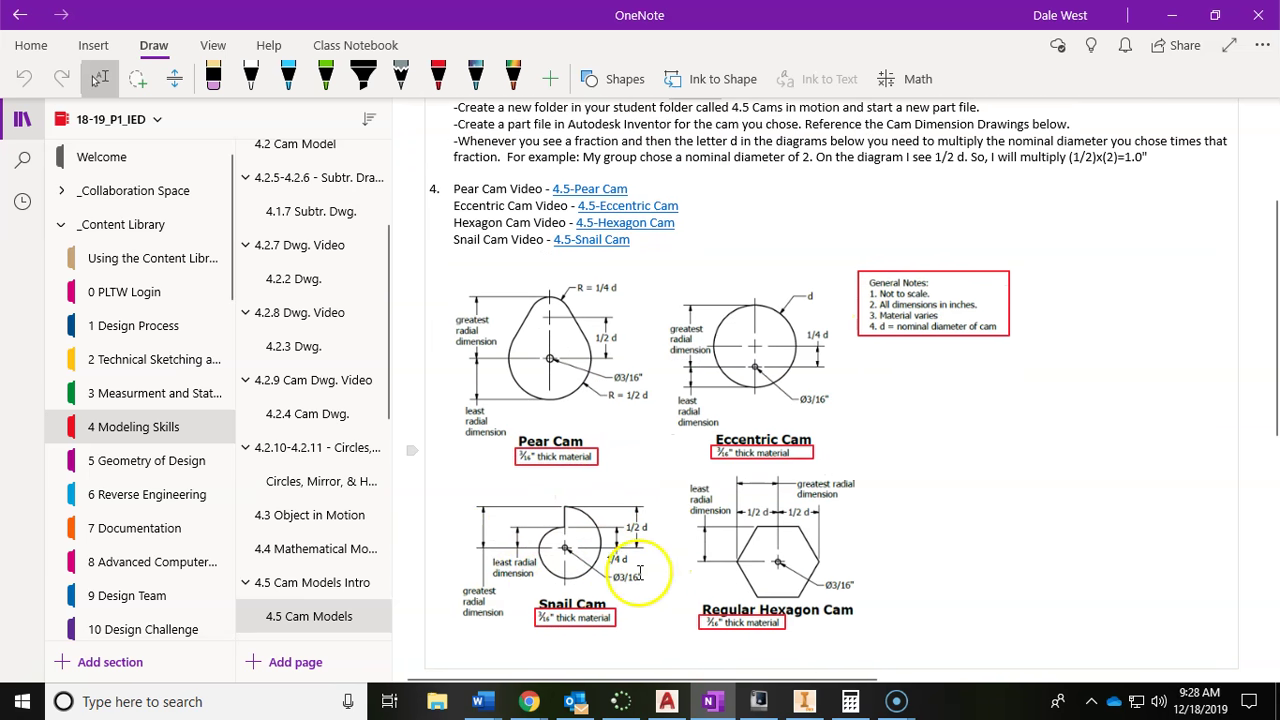
scroll(660, 540, "up", 1)
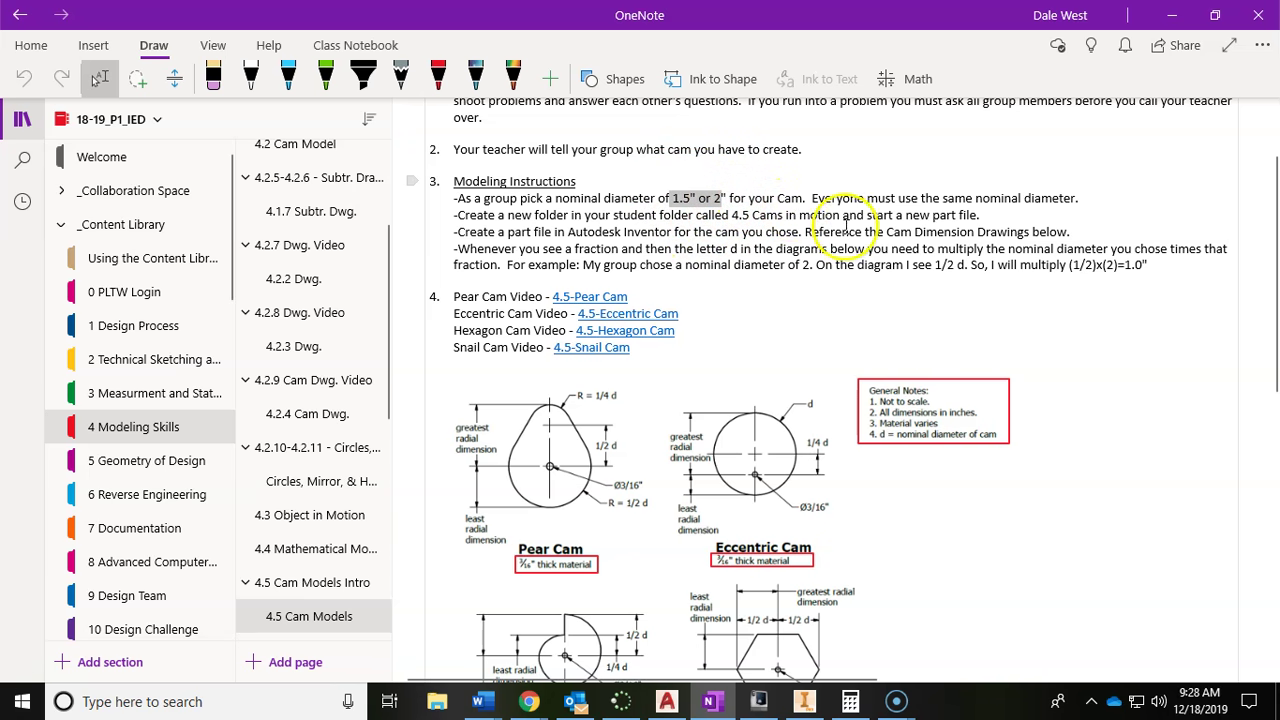
scroll(850, 260, "down", 2)
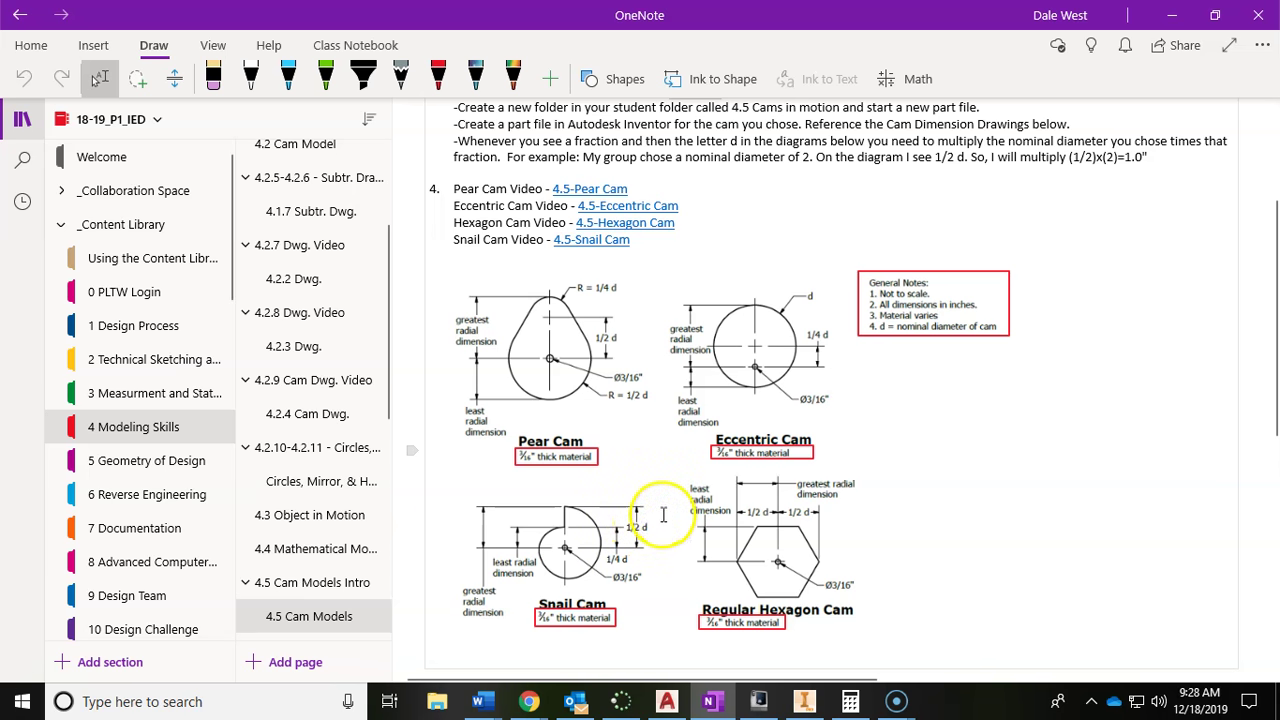
scroll(664, 516, "down", 3)
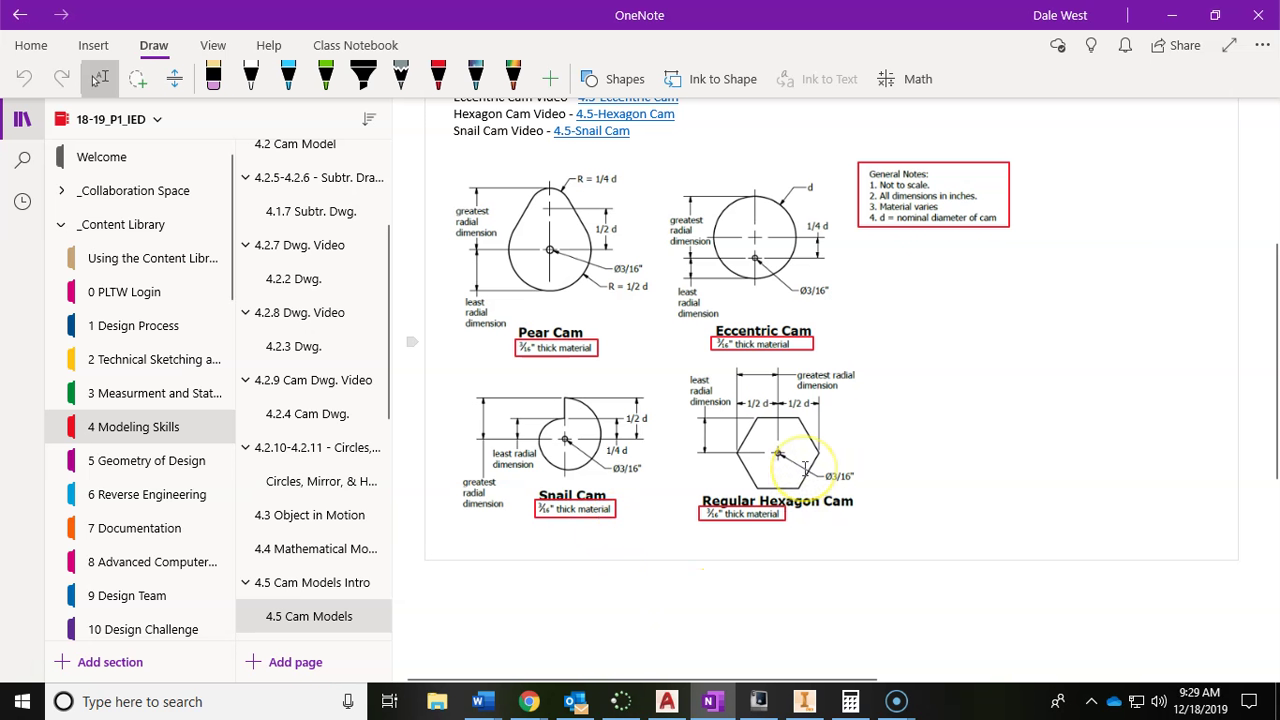
Switch to Autodesk Inventor and create a new part from the English Standard (in).ipt template.
left_click(804, 701)
left_click(23, 68)
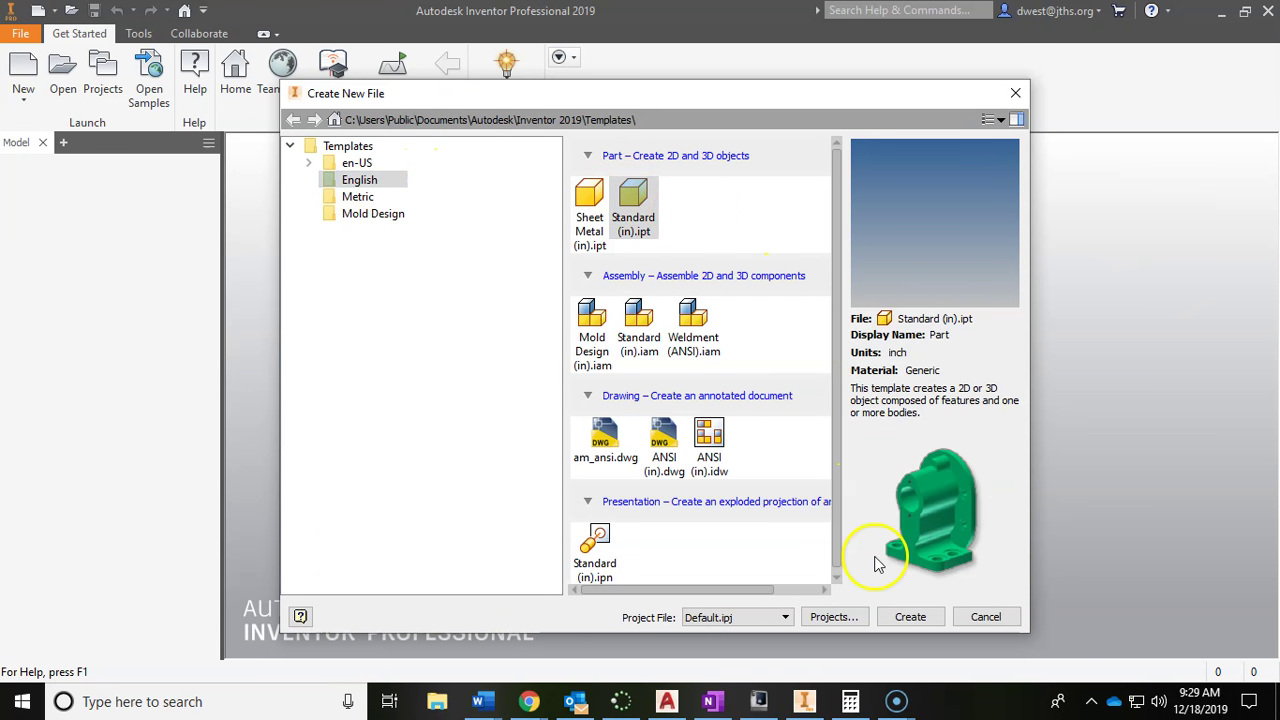
left_click(911, 617)
left_click(594, 410)
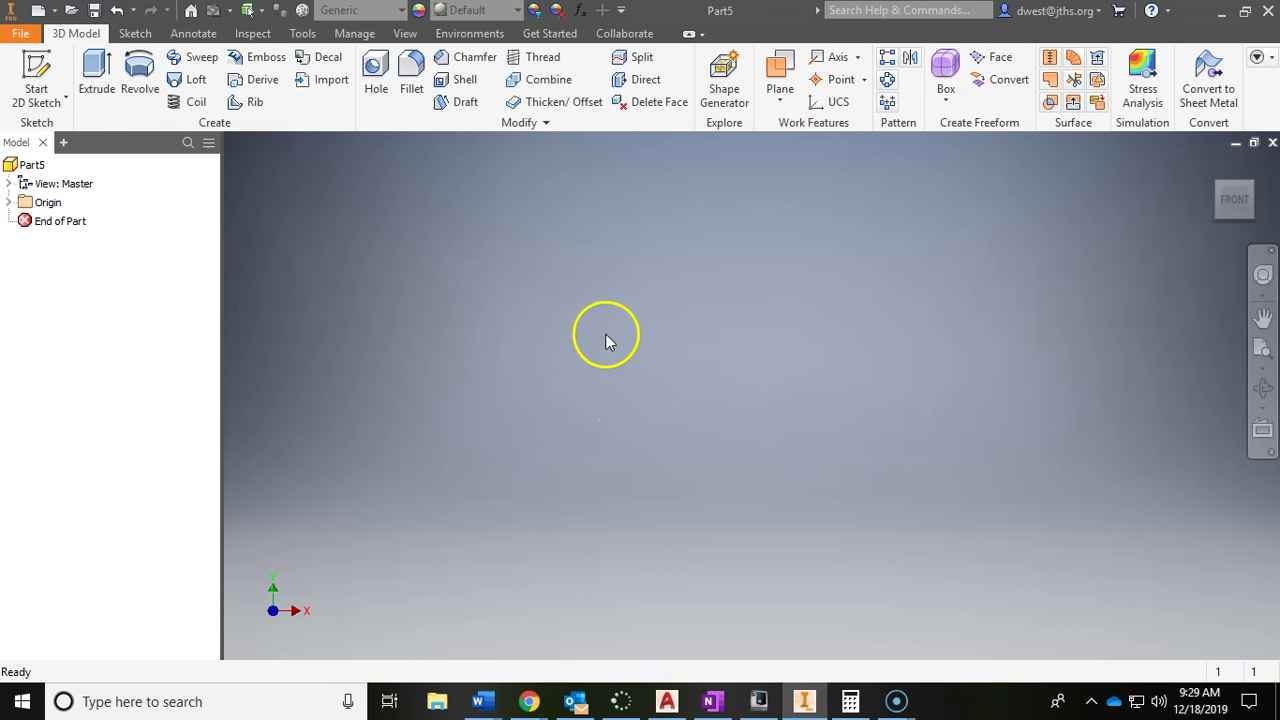
Open the Save As dialog for the new part.
left_click(21, 34)
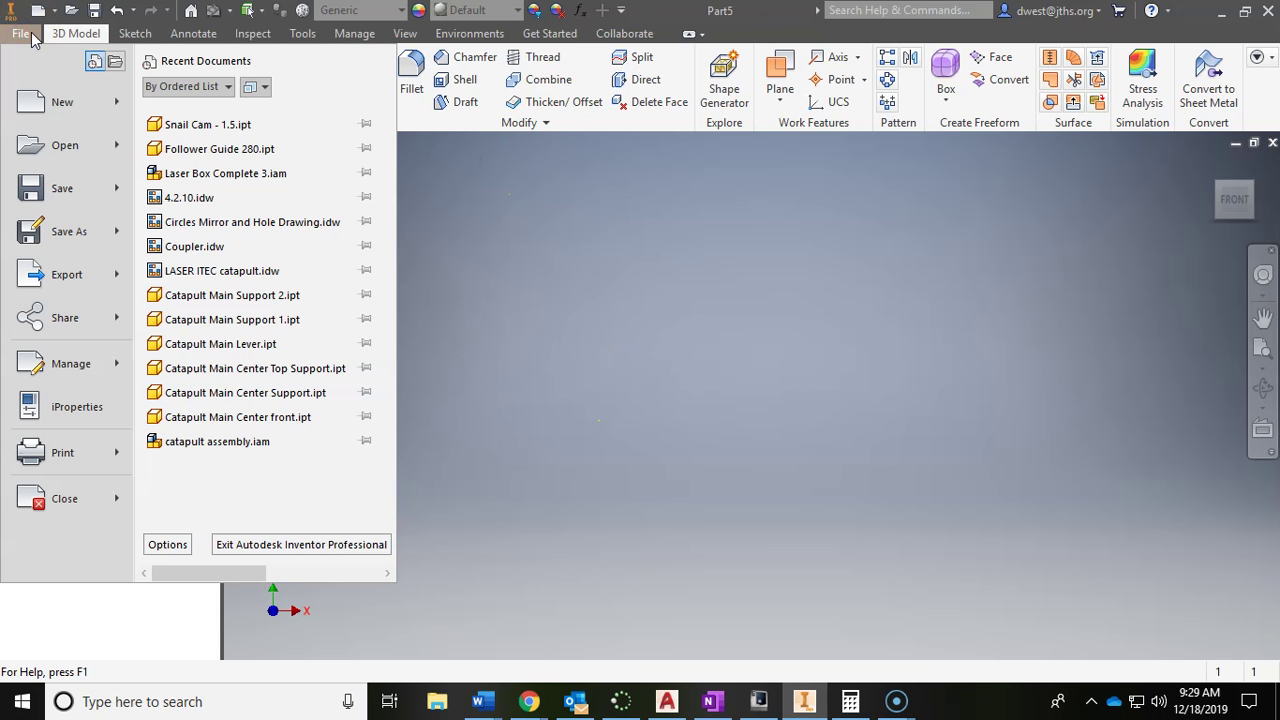
left_click(84, 231)
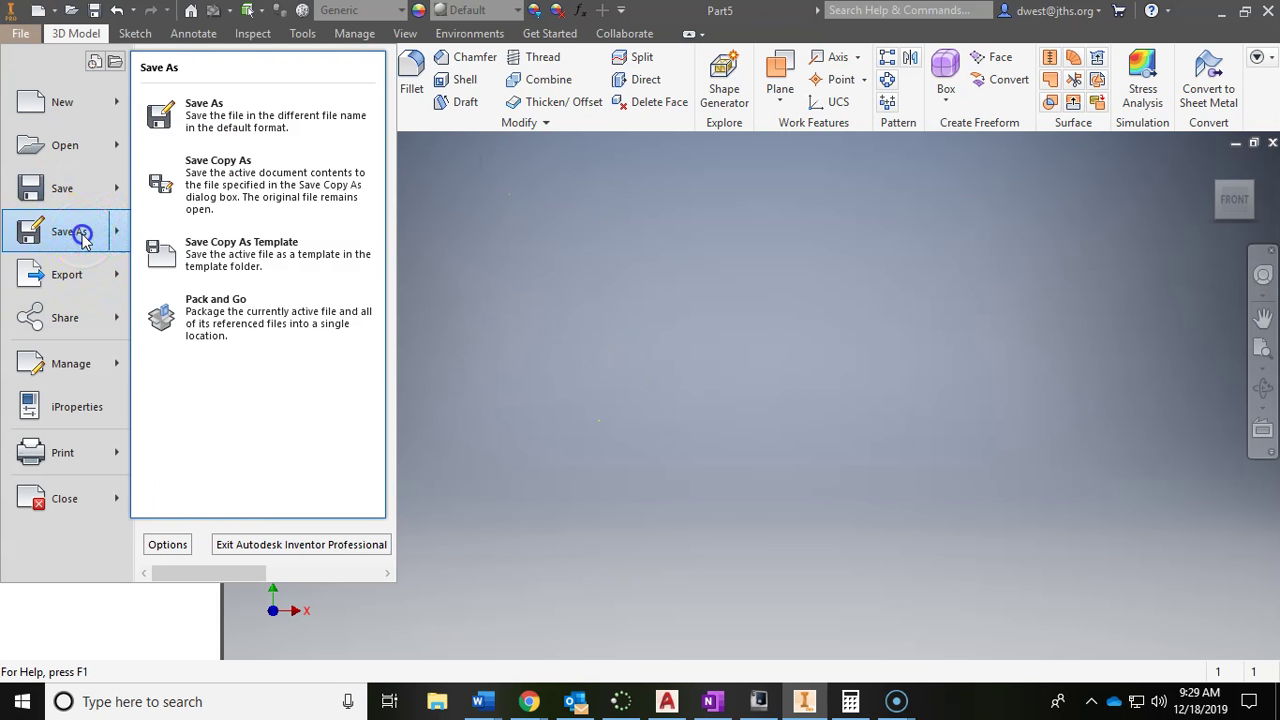
left_click(80, 233)
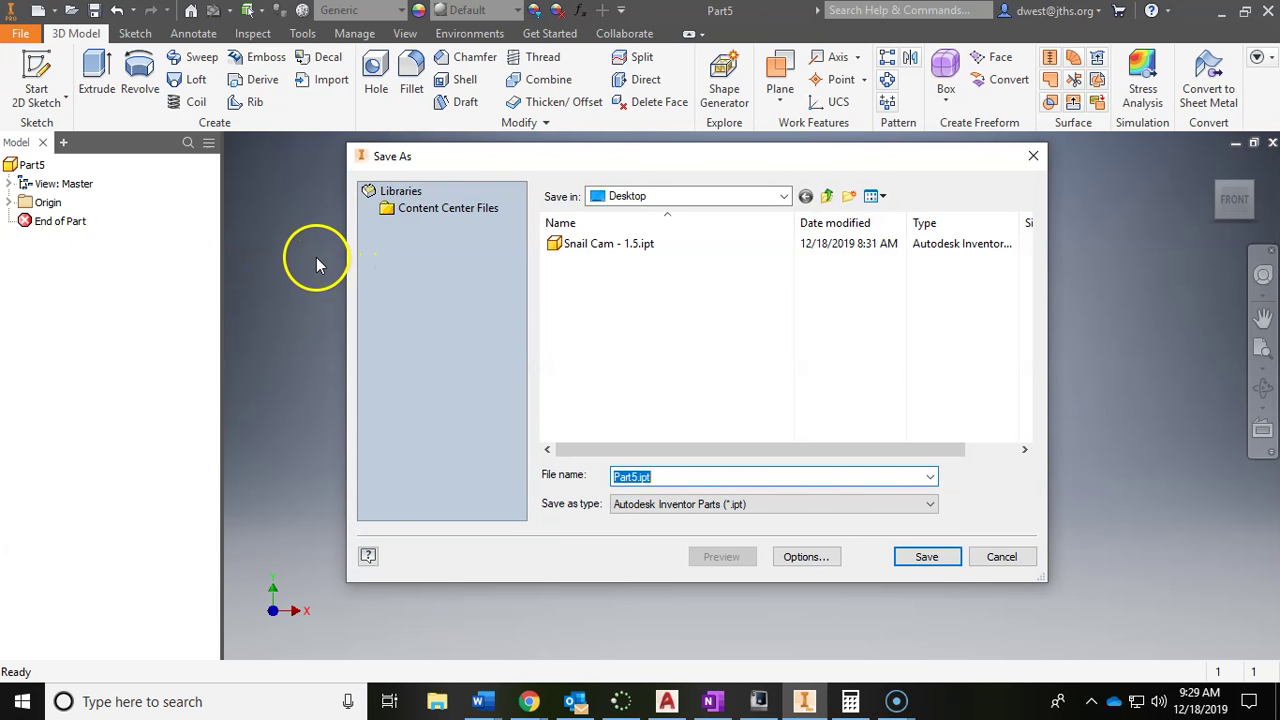
Browse the save location to the period 2 Student Folders on the shared U: drive.
left_click(690, 195)
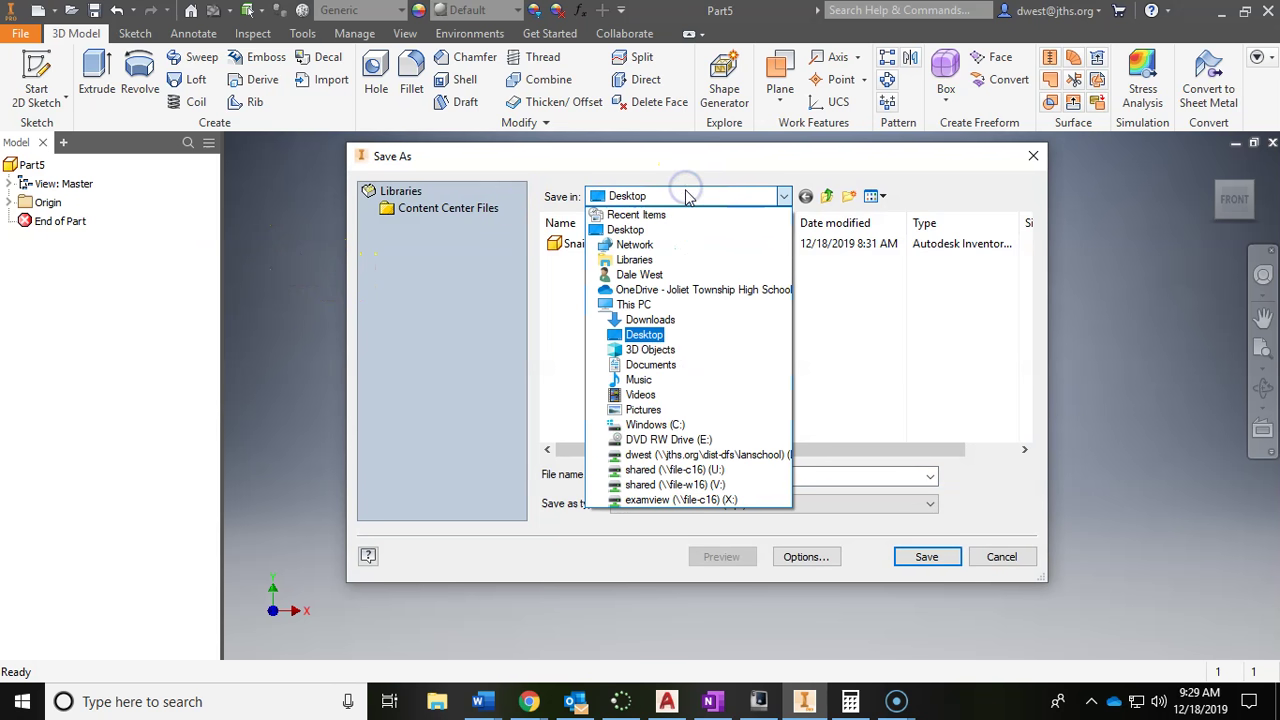
left_click(706, 470)
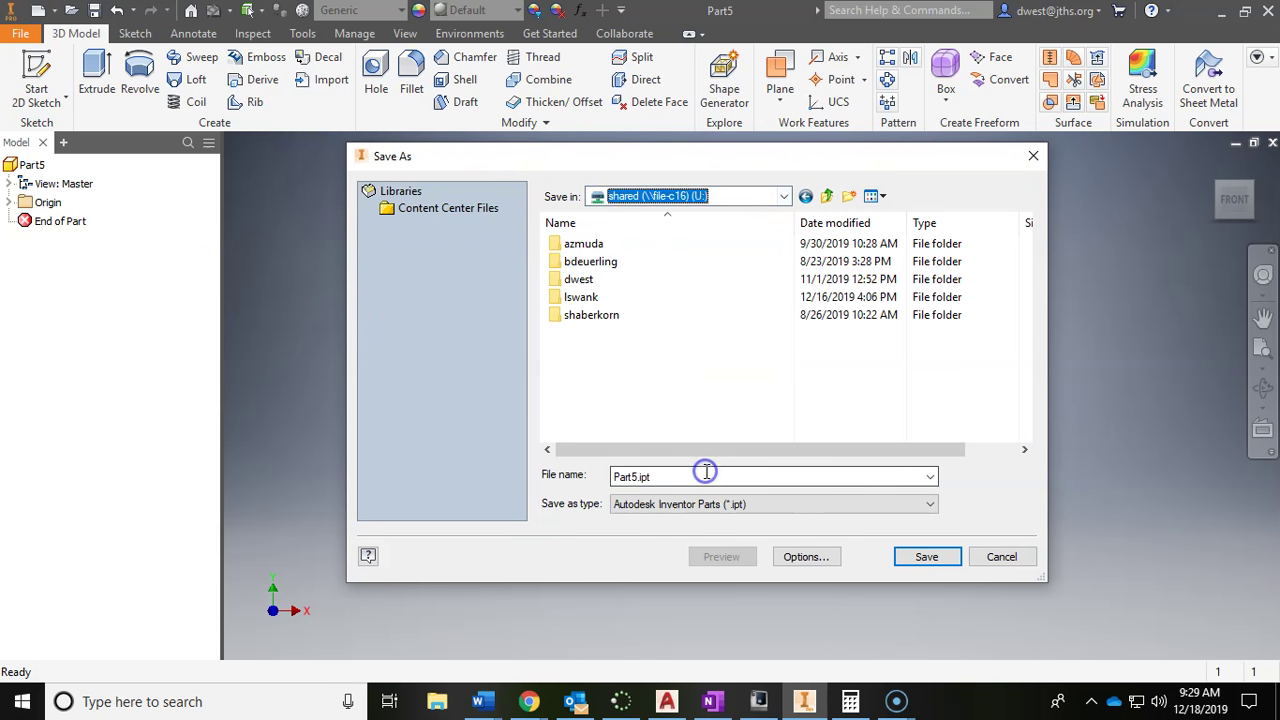
double_click(590, 281)
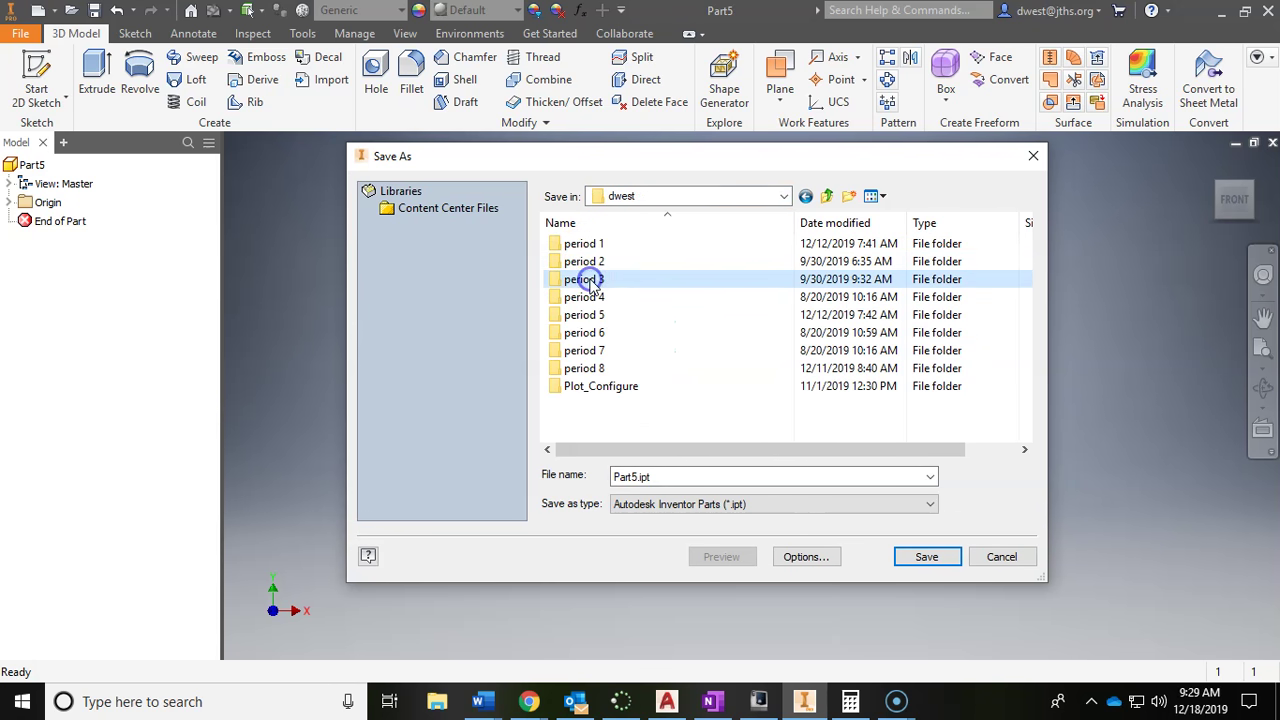
double_click(596, 262)
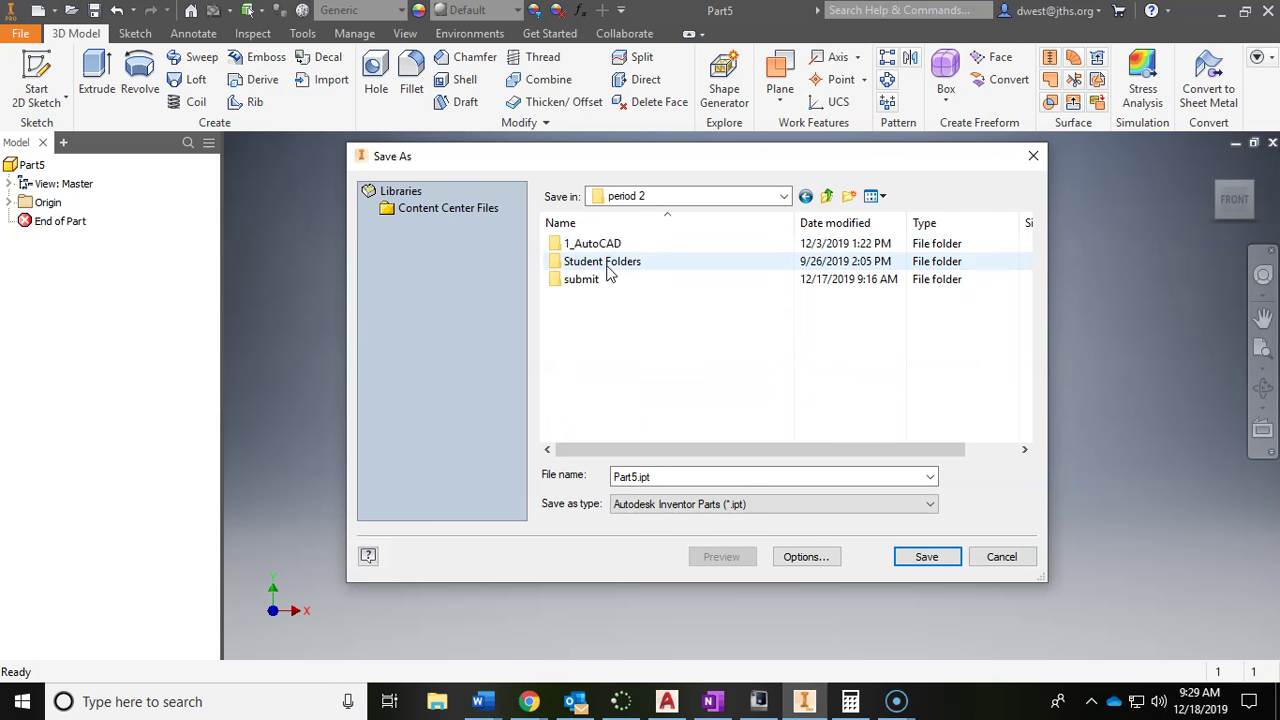
double_click(606, 262)
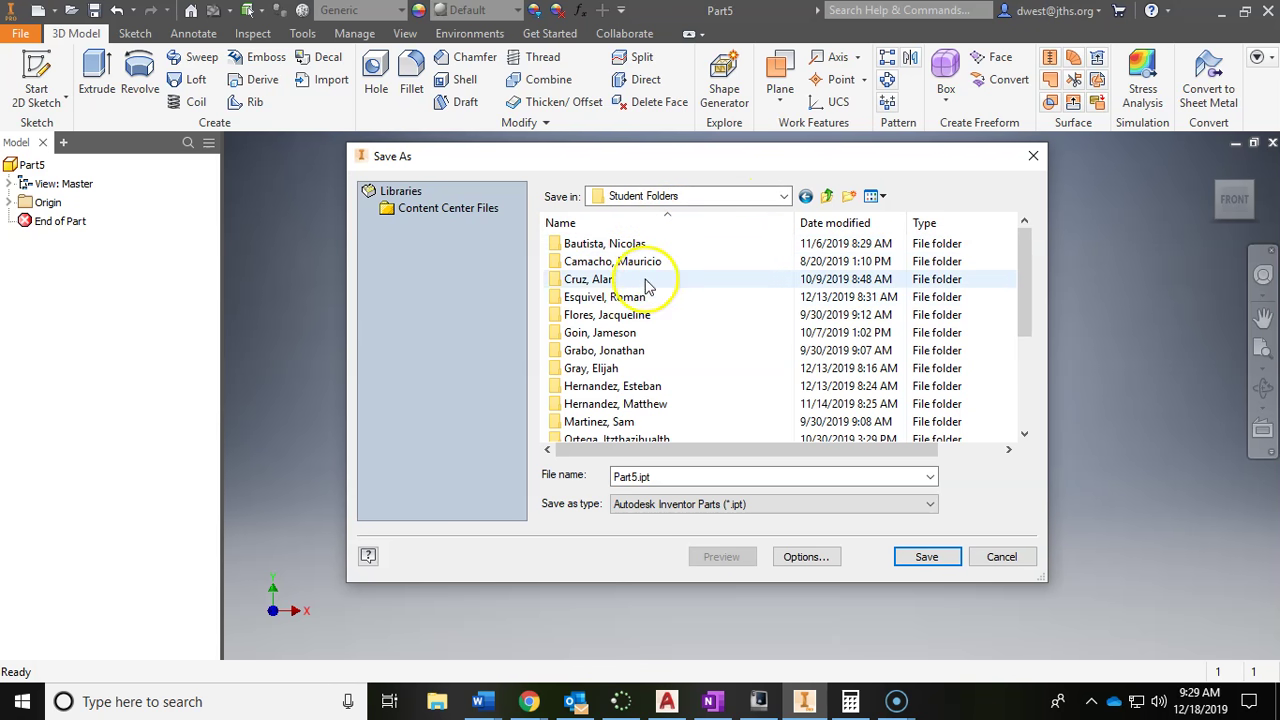
Name the part file "Snail Cam - 3.0" and save it to the Desktop.
double_click(678, 477)
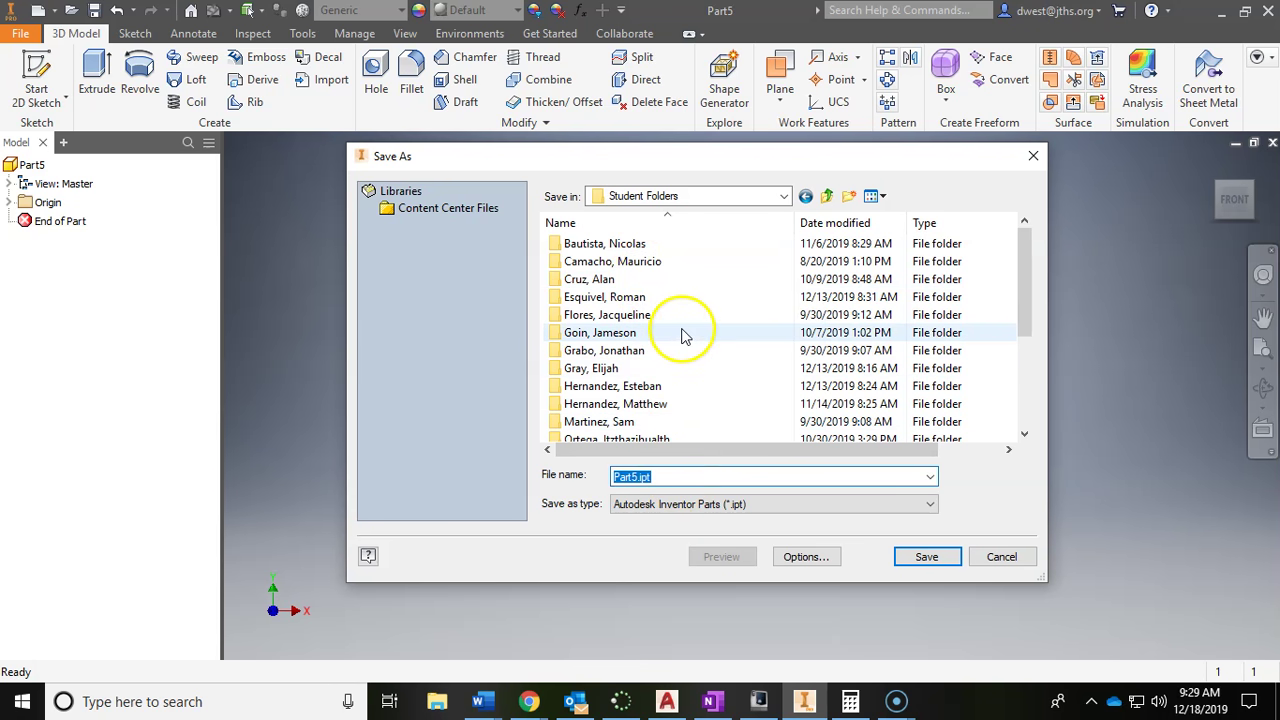
type("Snail Cam - 3")
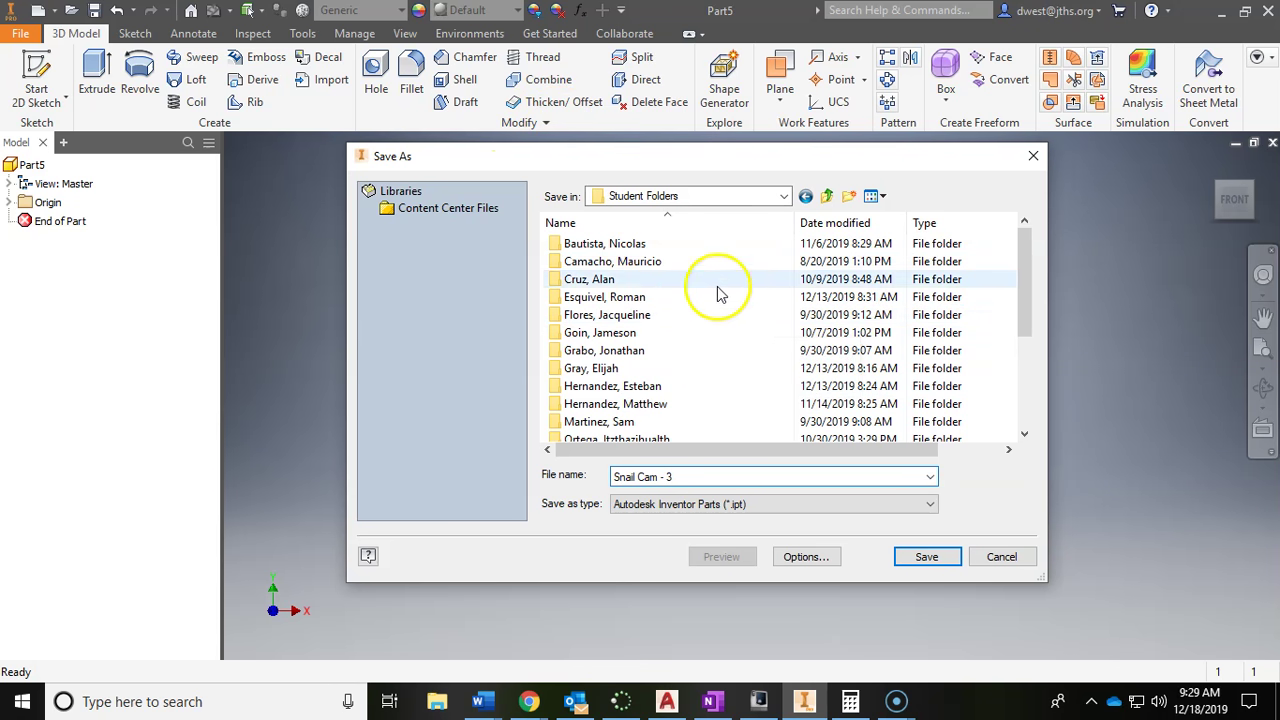
type(".")
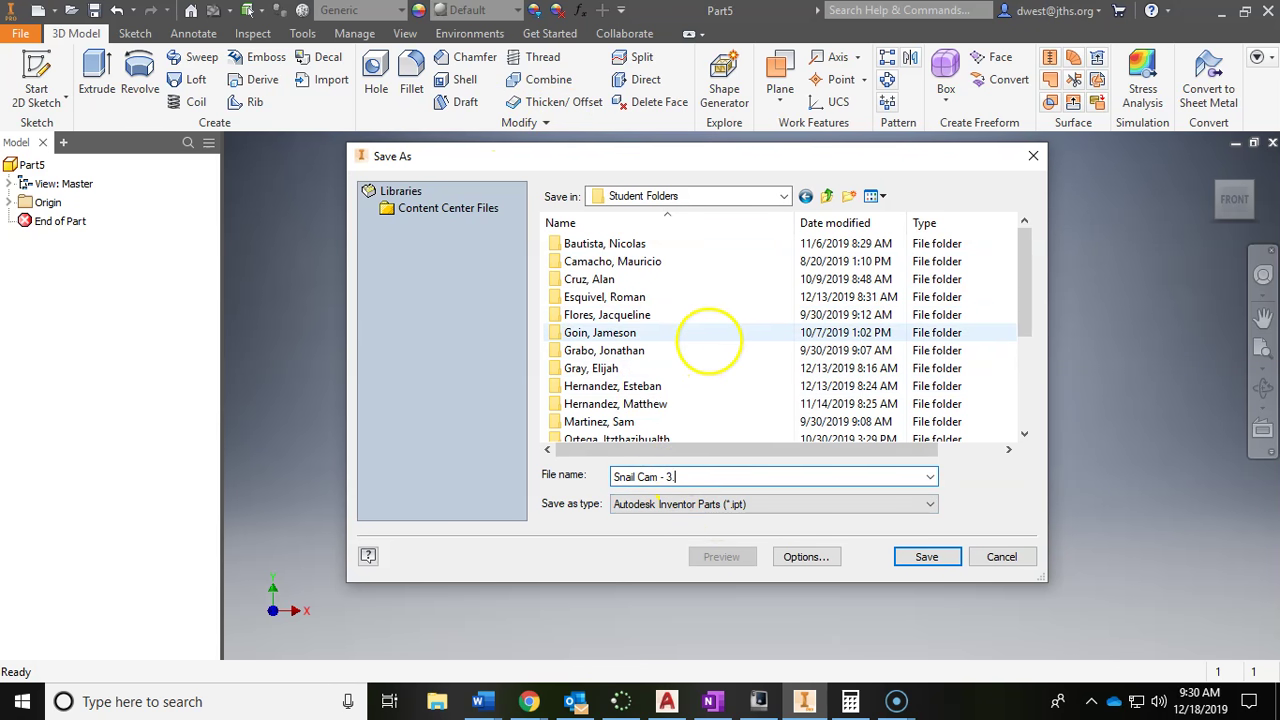
left_click(686, 197)
left_click(625, 229)
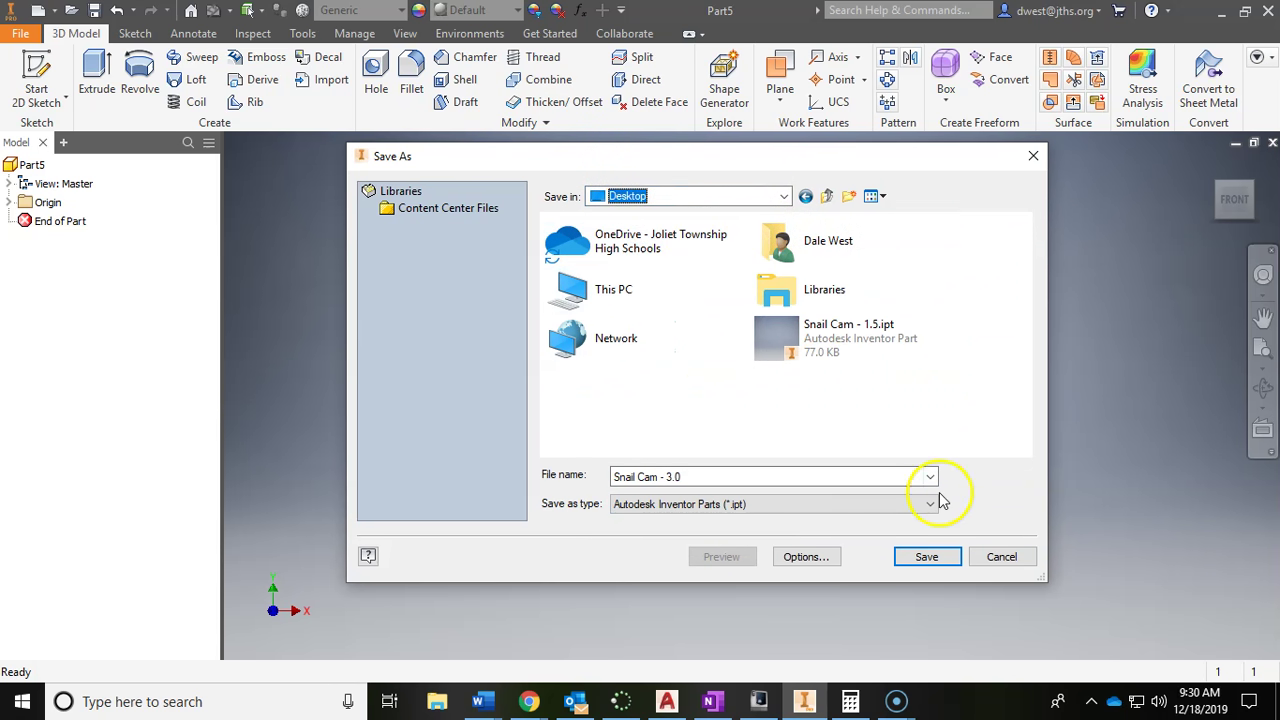
left_click(926, 557)
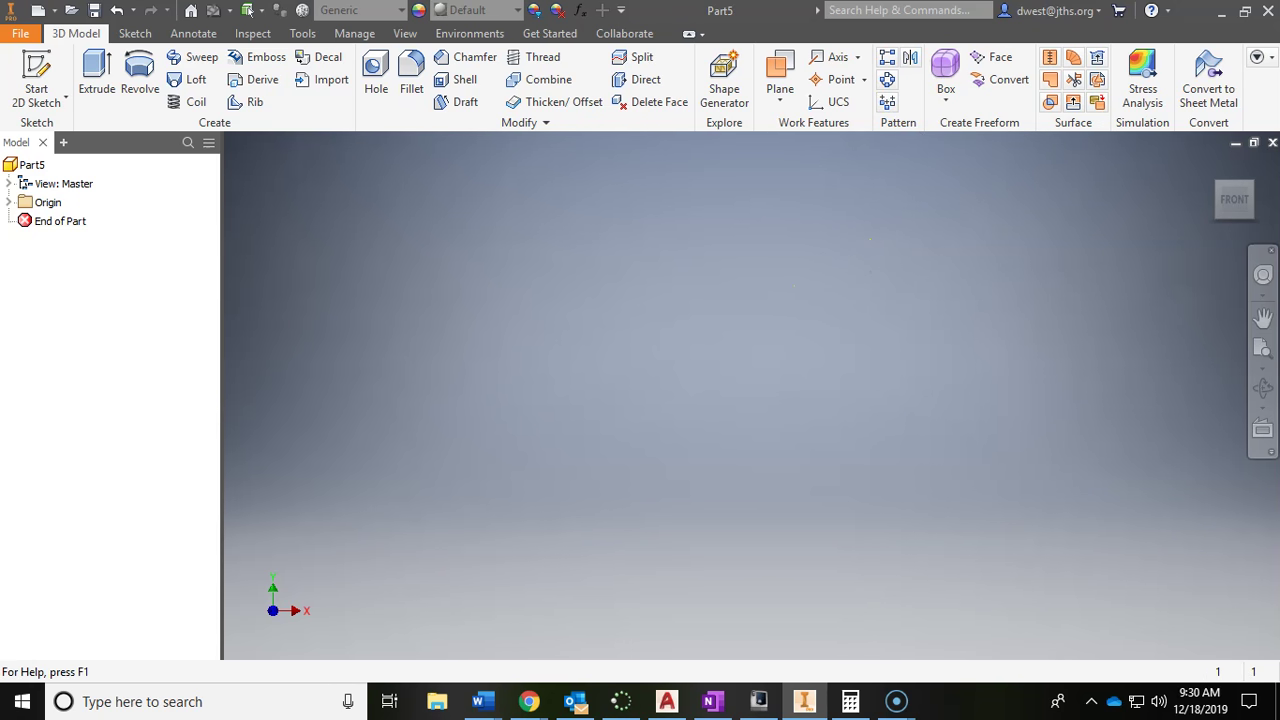
Show the home view and start a 2D sketch on the front (XY) origin plane.
key("F6")
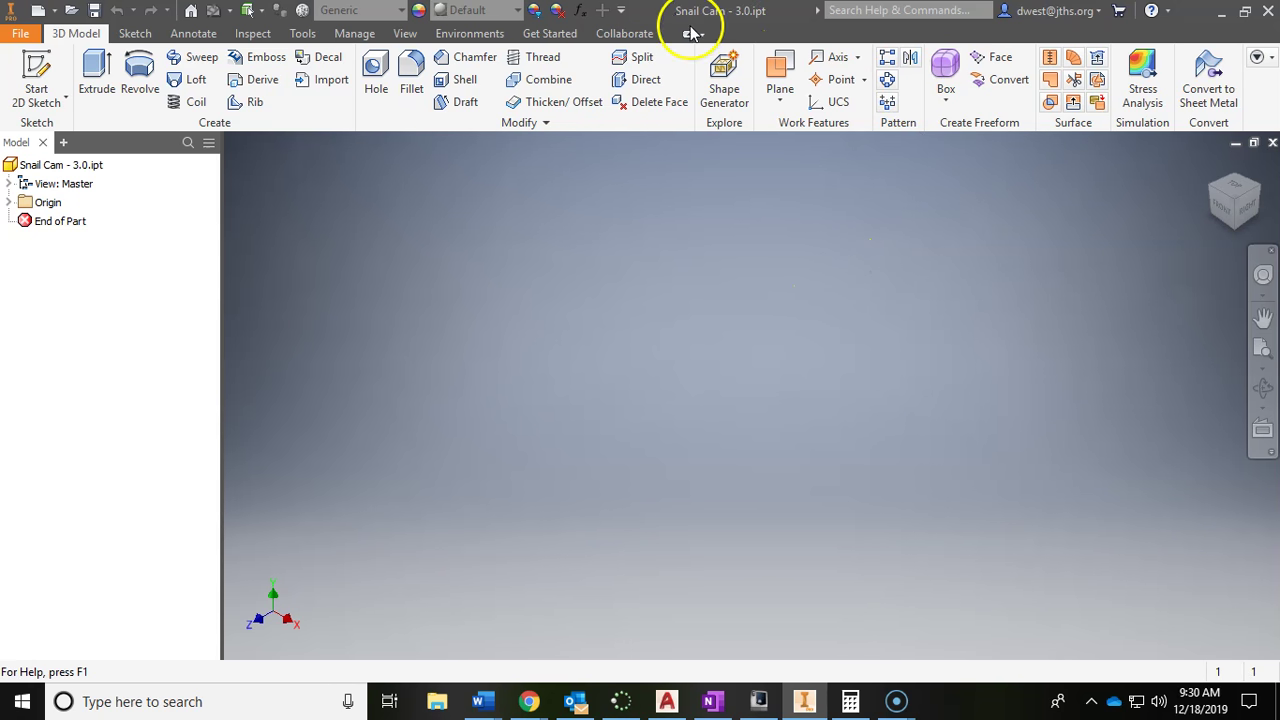
left_click(36, 70)
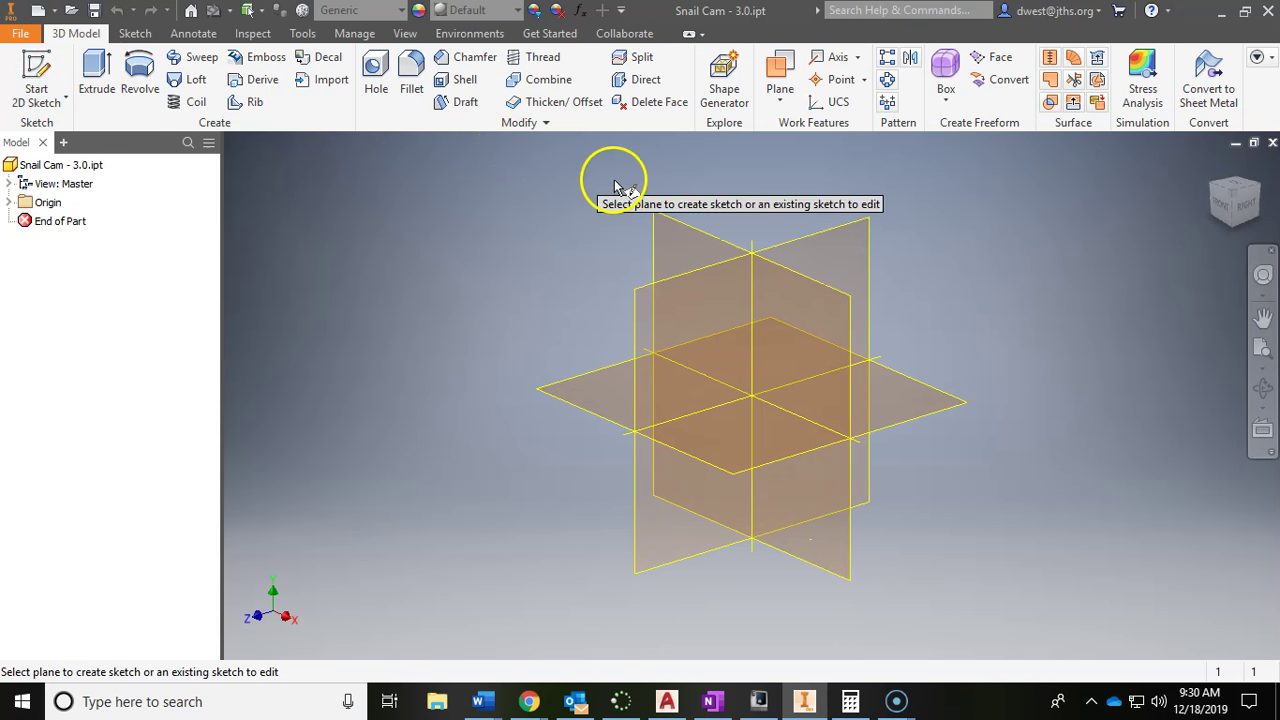
left_click(684, 258)
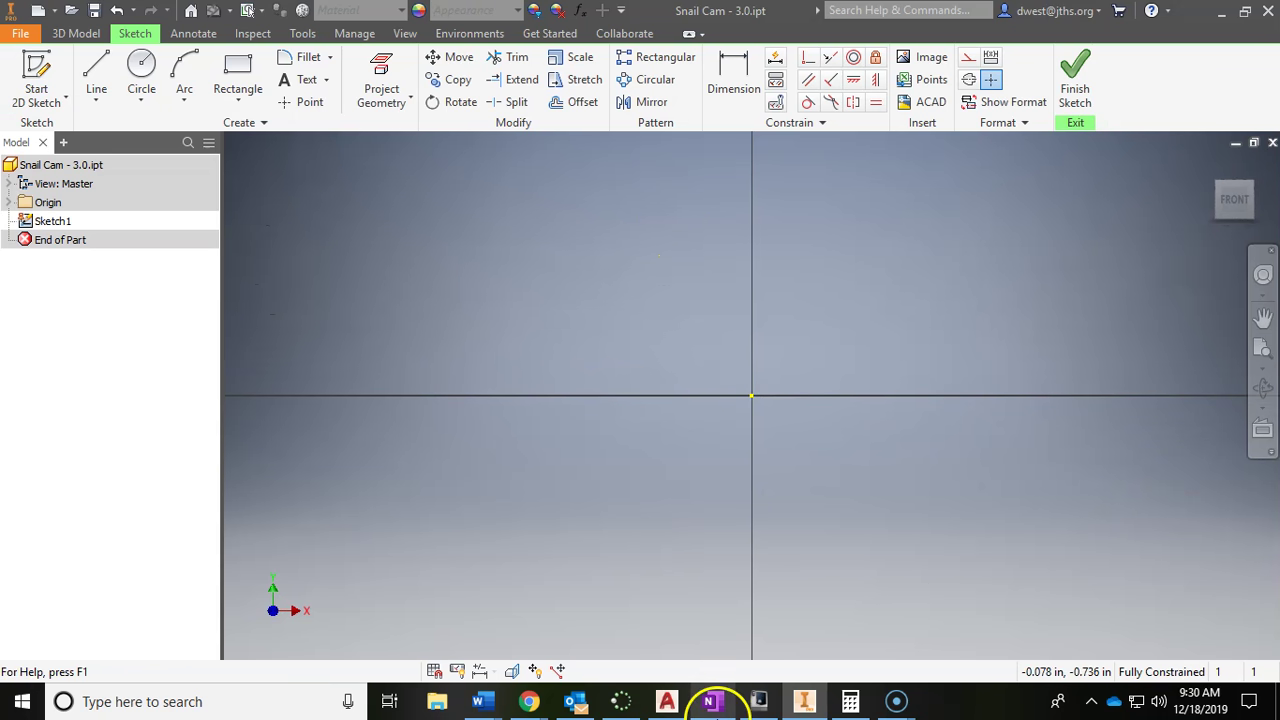
Check the snail cam drawing in OneNote and sketch a construction circle centred on the origin with a 0.75 in radius.
left_click(712, 701)
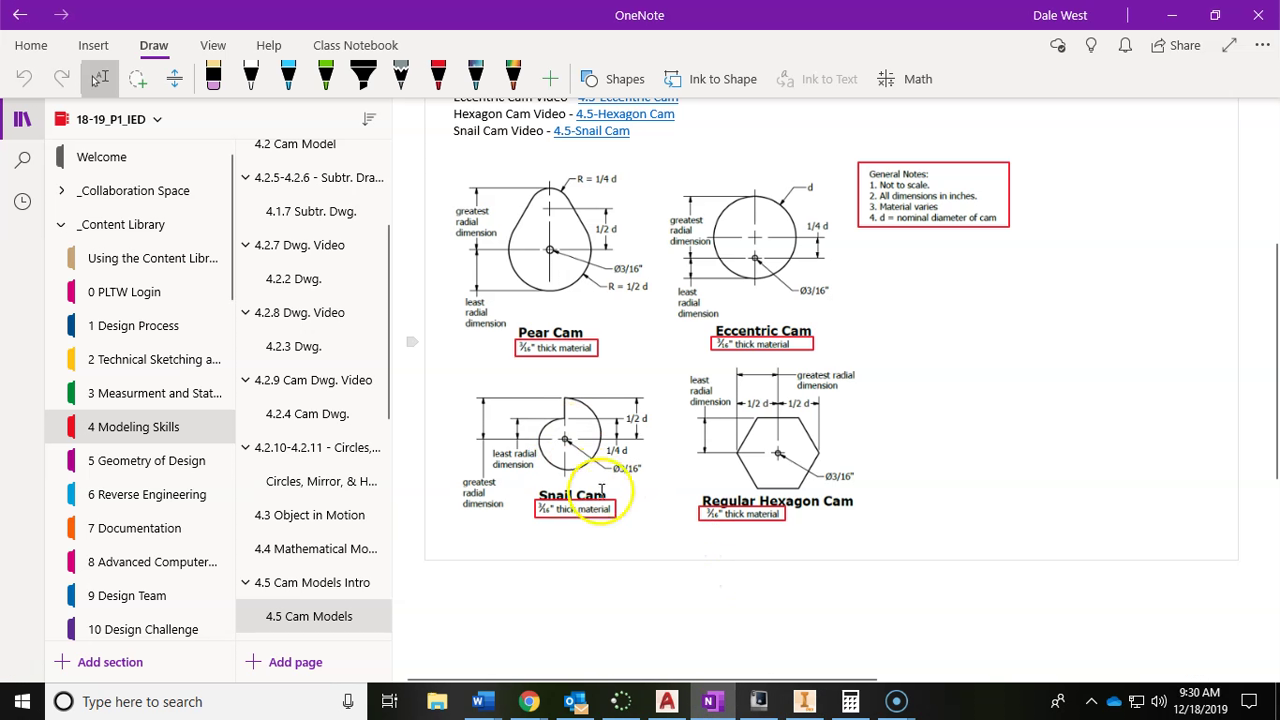
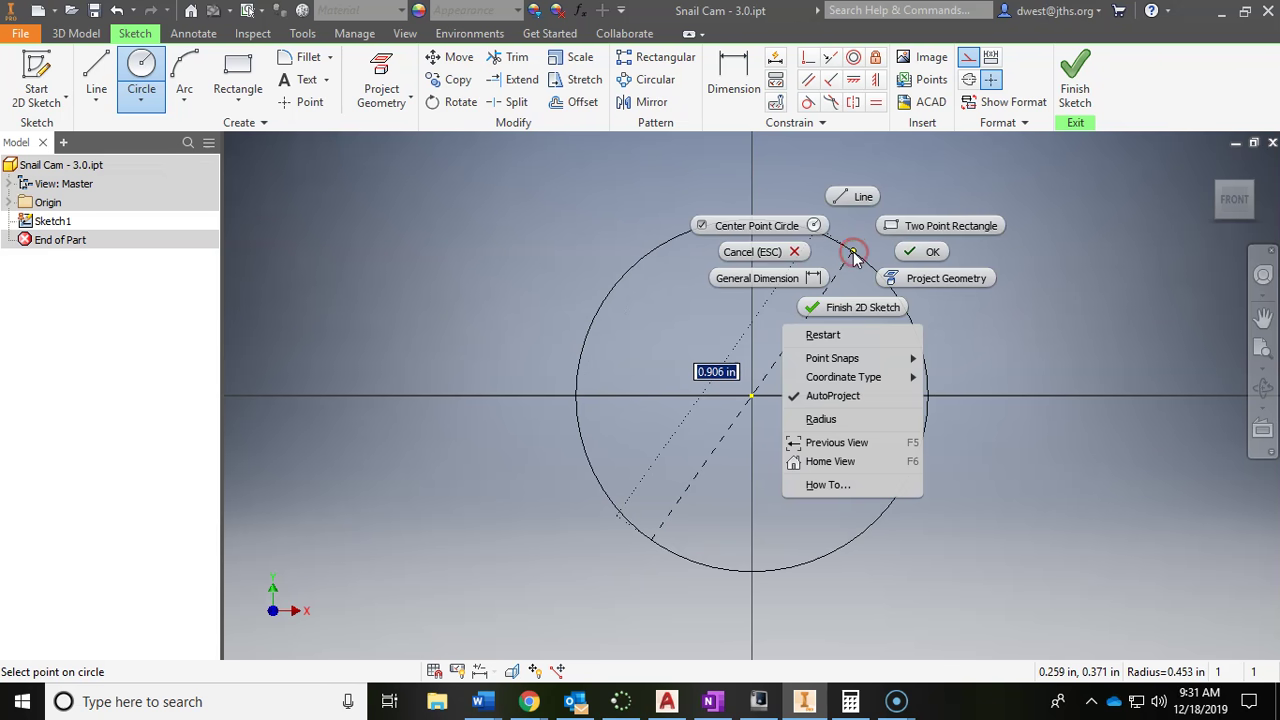
left_click(886, 420)
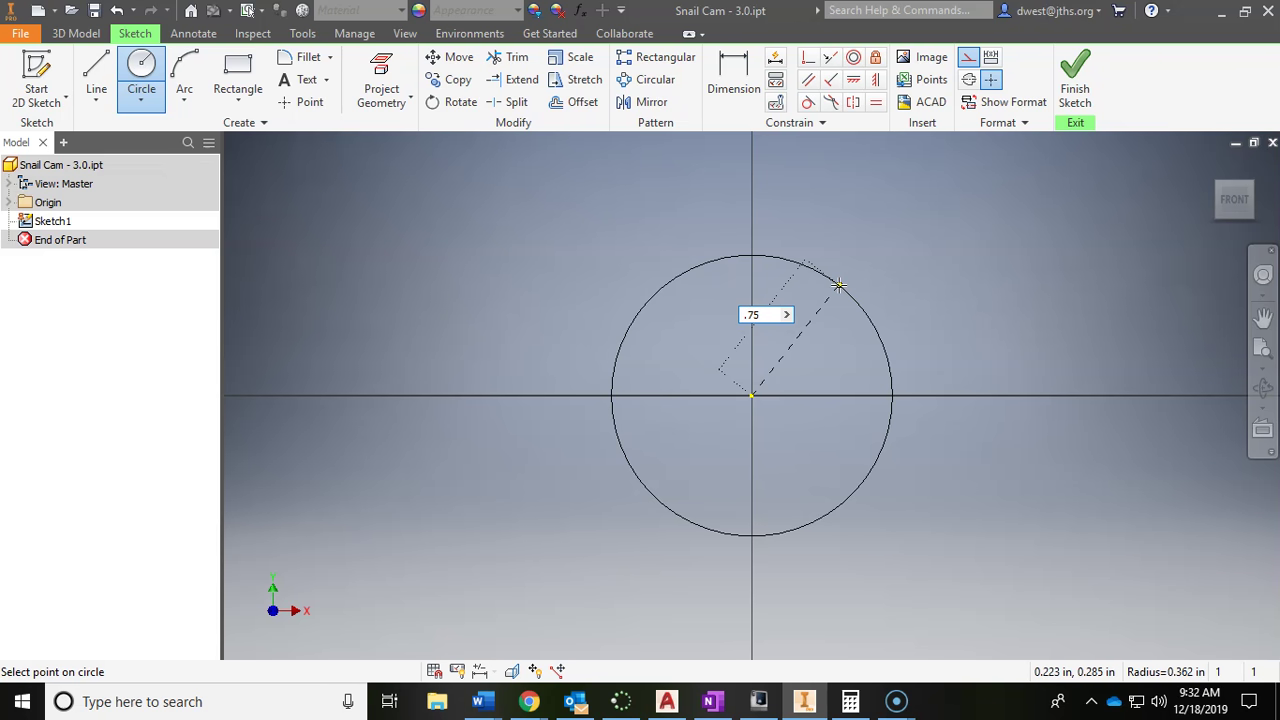
key("Return")
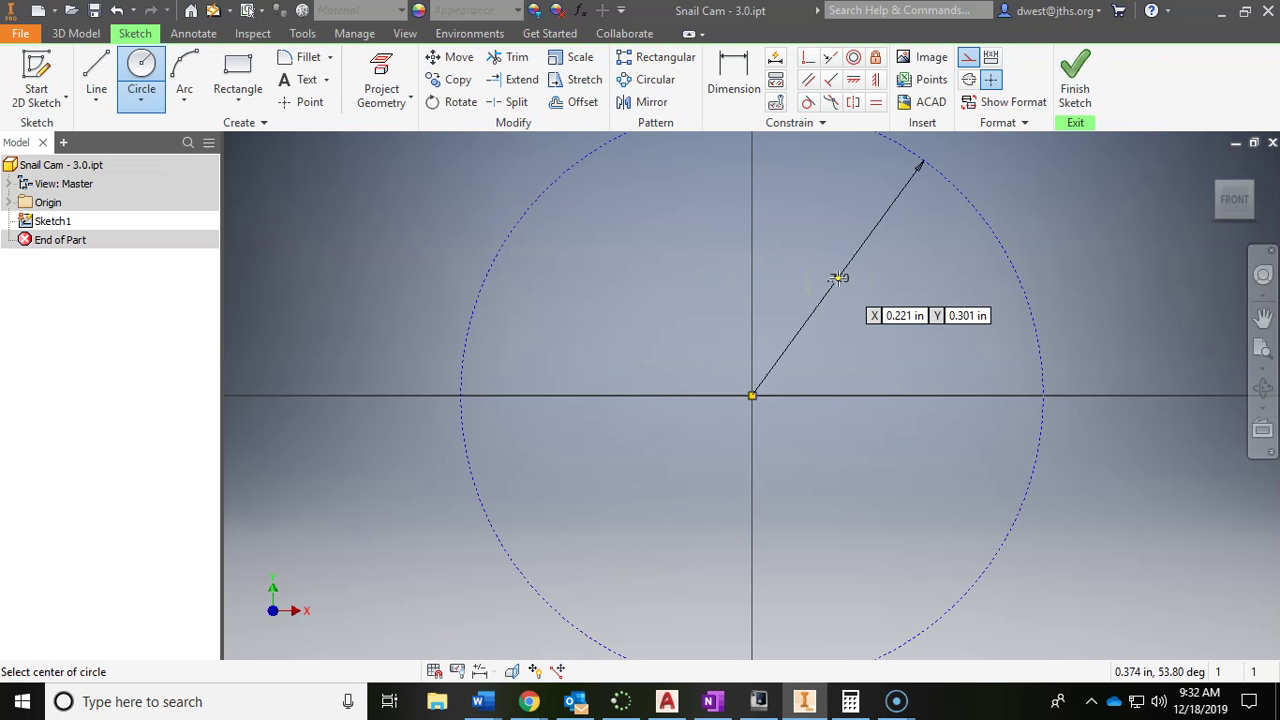
Recheck the snail cam drawing in OneNote and sketch a second construction circle centred on the origin with a 1.5 in radius.
scroll(1038, 307, "down", 2)
middle_click_drag(1038, 307, 1023, 280)
scroll(886, 445, "down", 1)
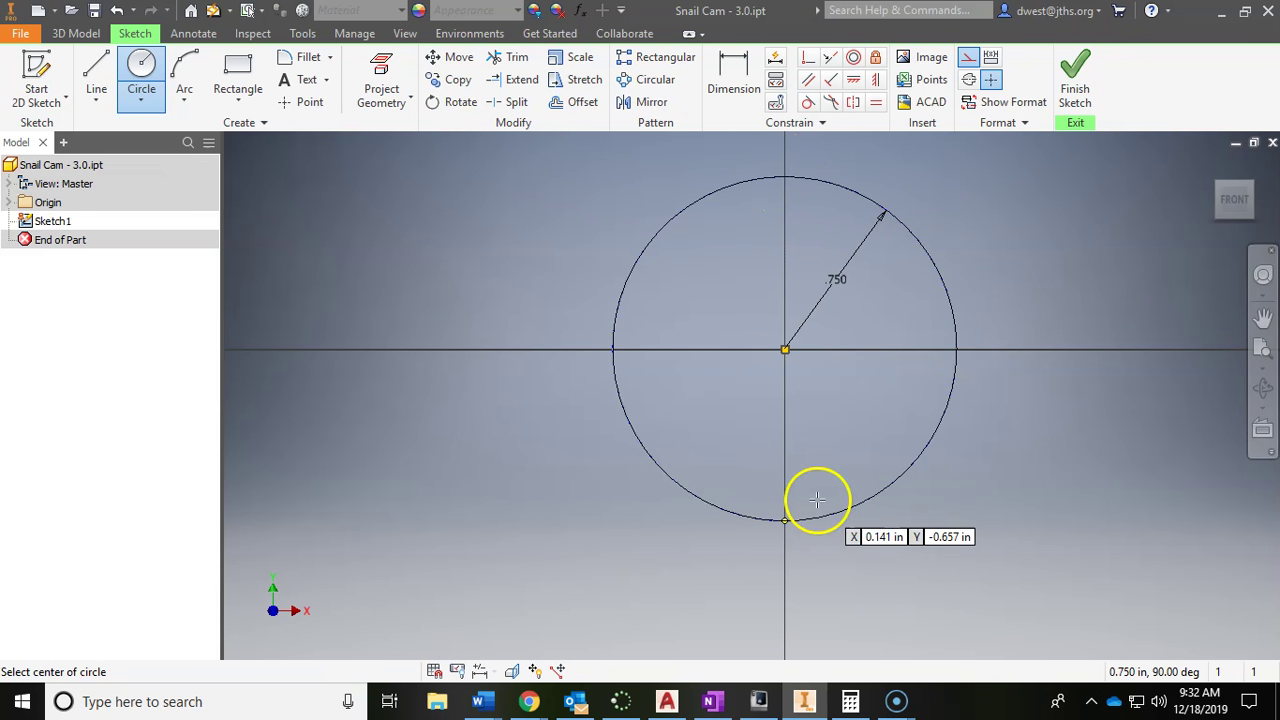
left_click(710, 701)
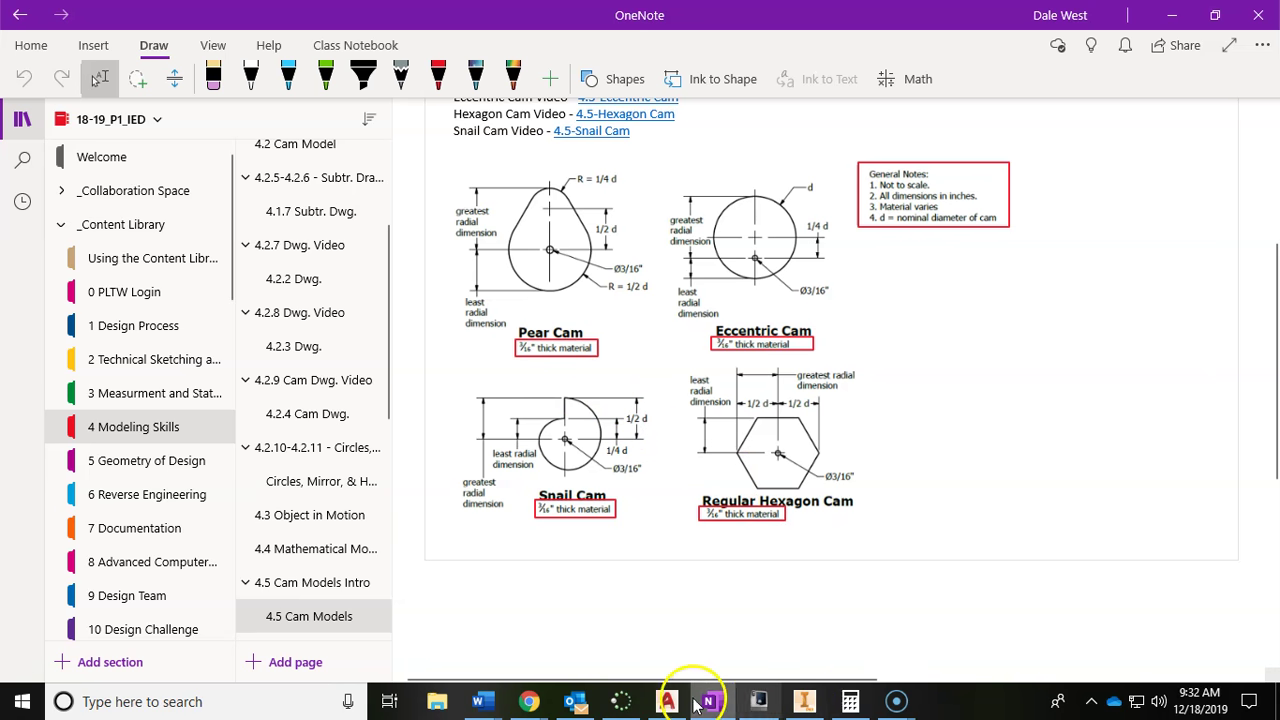
left_click(804, 701)
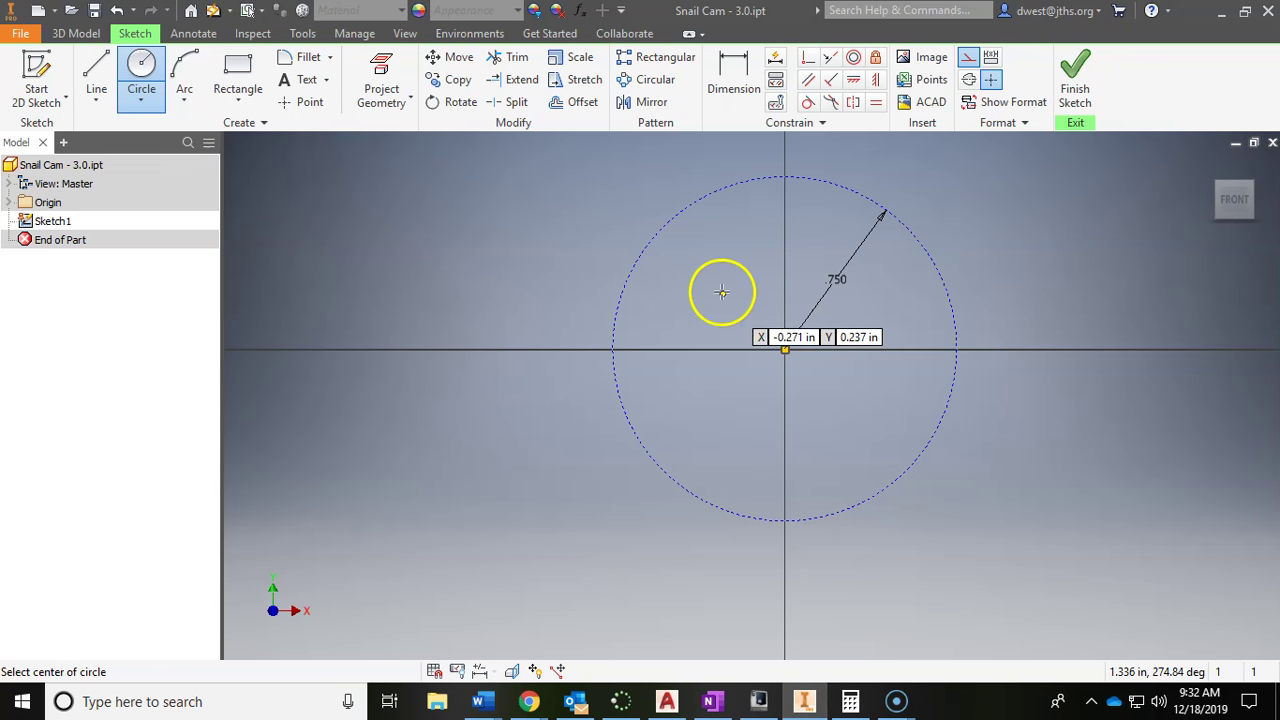
left_click(784, 349)
mouse_move(991, 229)
middle_mouse_down()
mouse_move(960, 309)
mouse_move(930, 309)
middle_mouse_up()
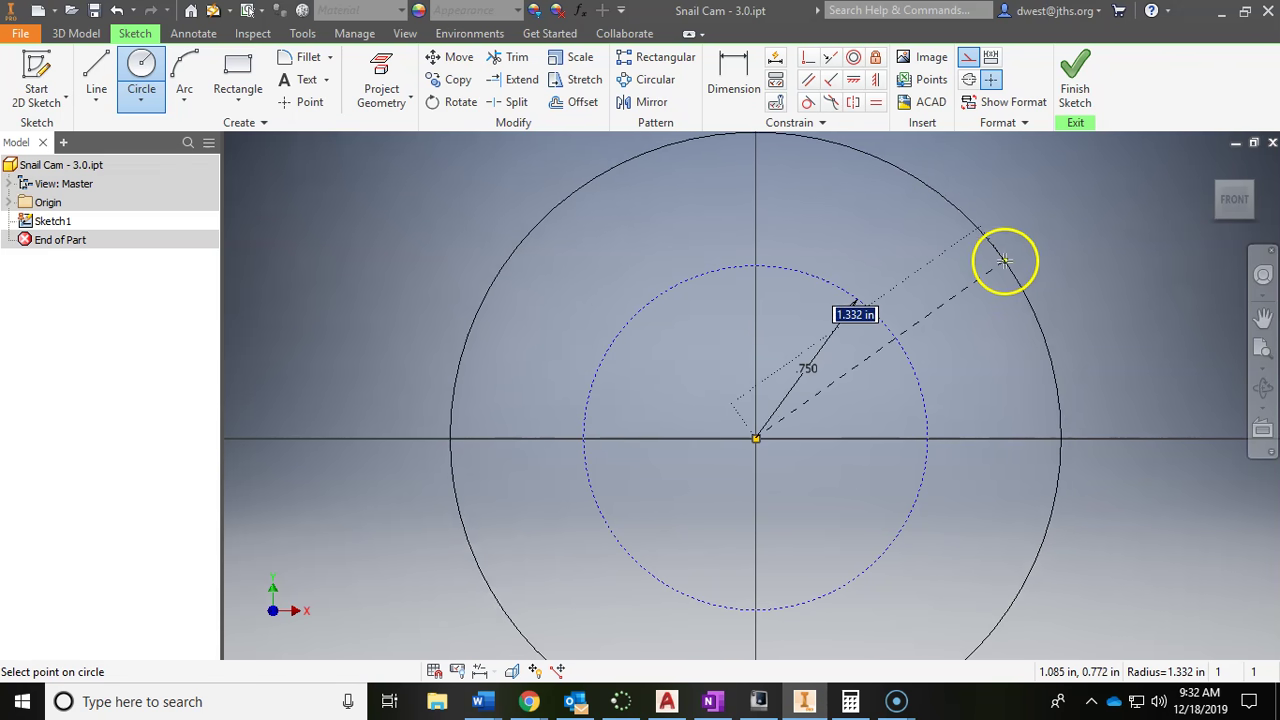
type("1.")
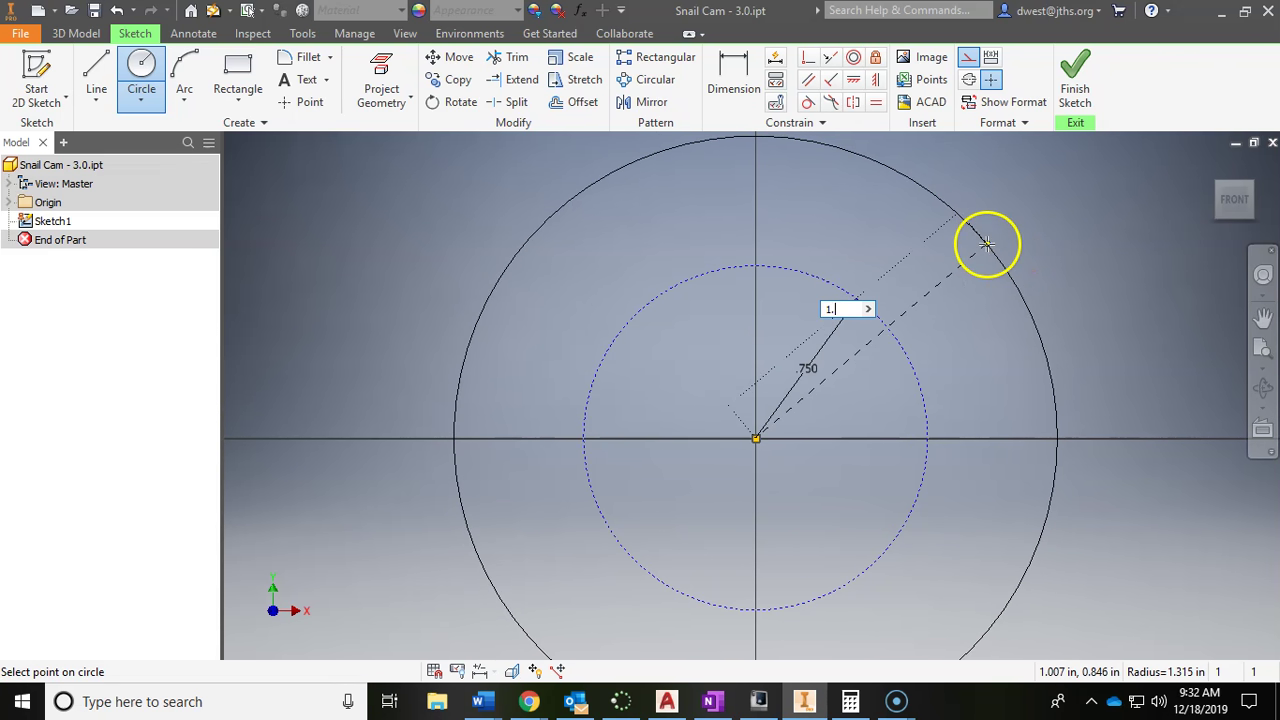
type("5")
key("Return")
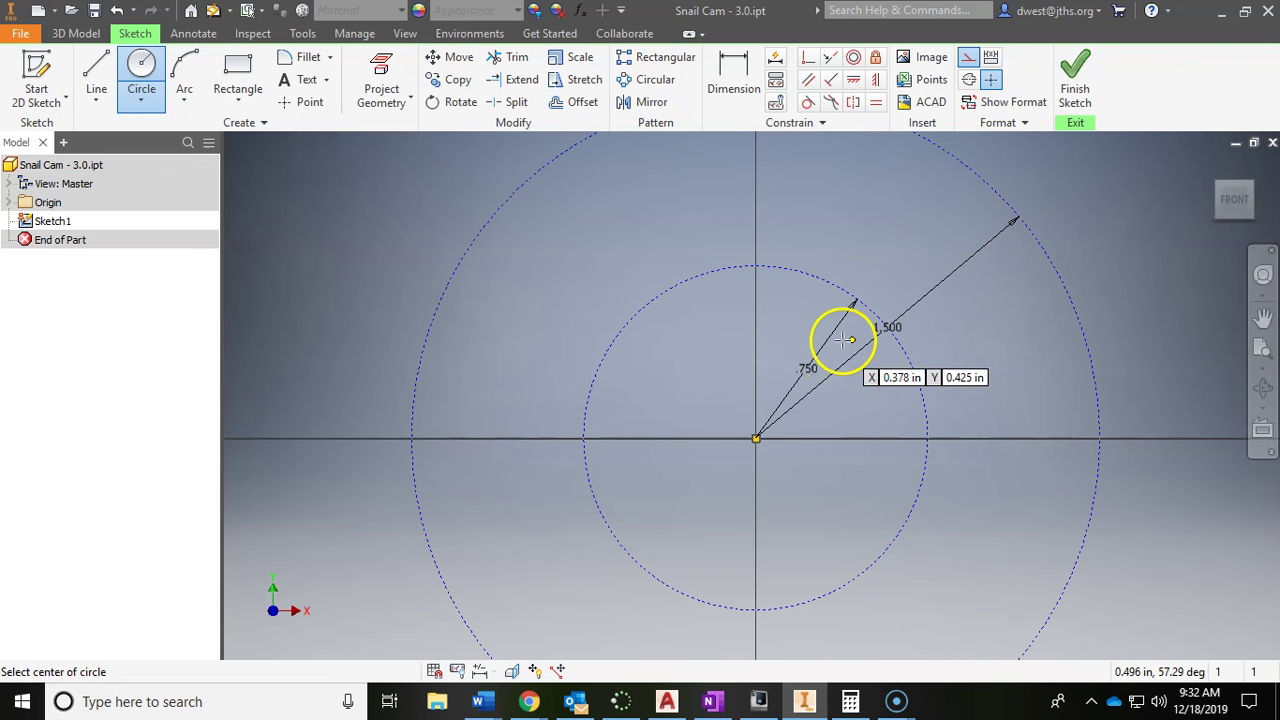
scroll(880, 330, "up", 2)
middle_click_drag(926, 323, 714, 285)
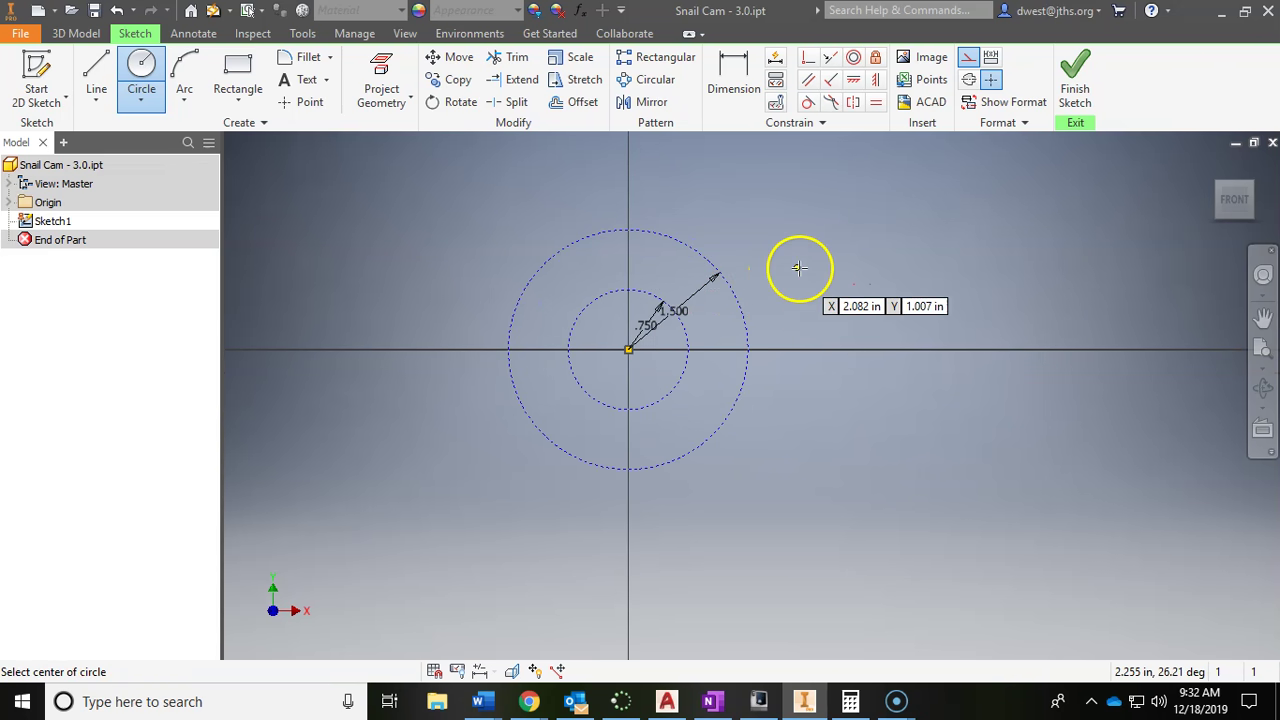
key("Escape")
Turn off construction mode and sketch a vertical line from the top of the outer circle down to the top of the inner circle.
middle_click_drag(806, 279, 974, 315)
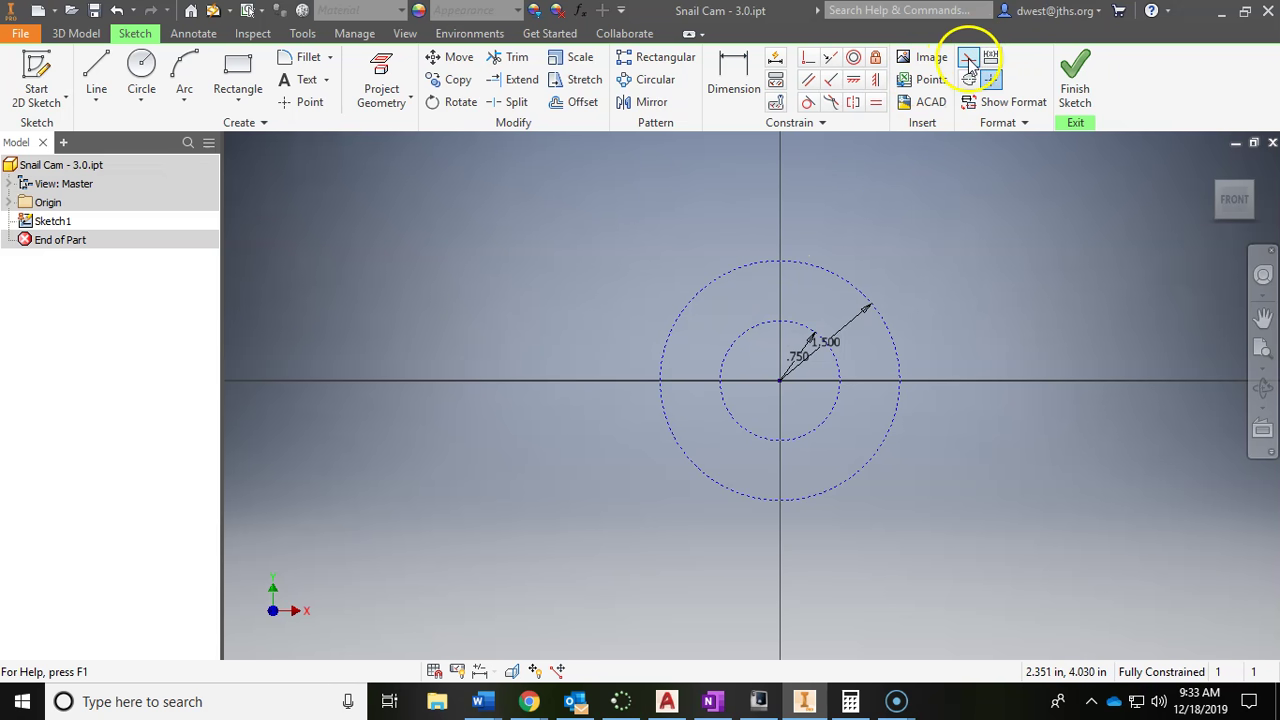
left_click(94, 72)
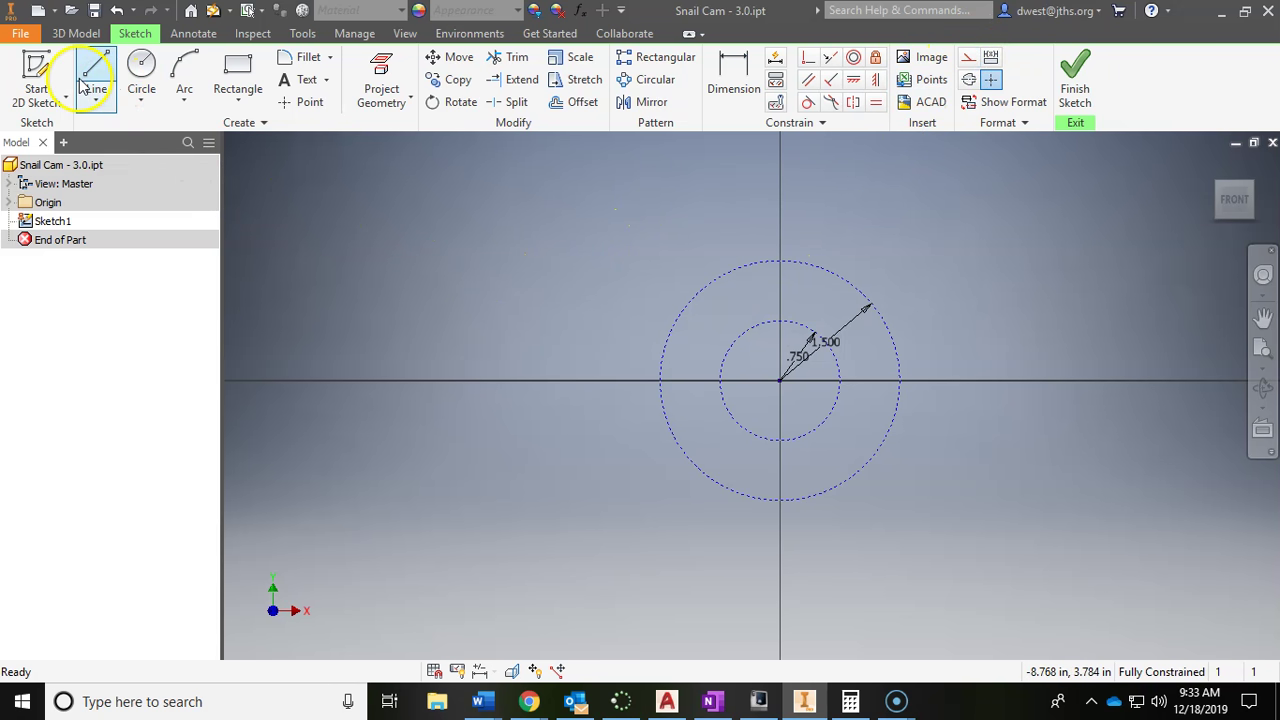
scroll(815, 250, "up", 5)
middle_click_drag(829, 240, 837, 180)
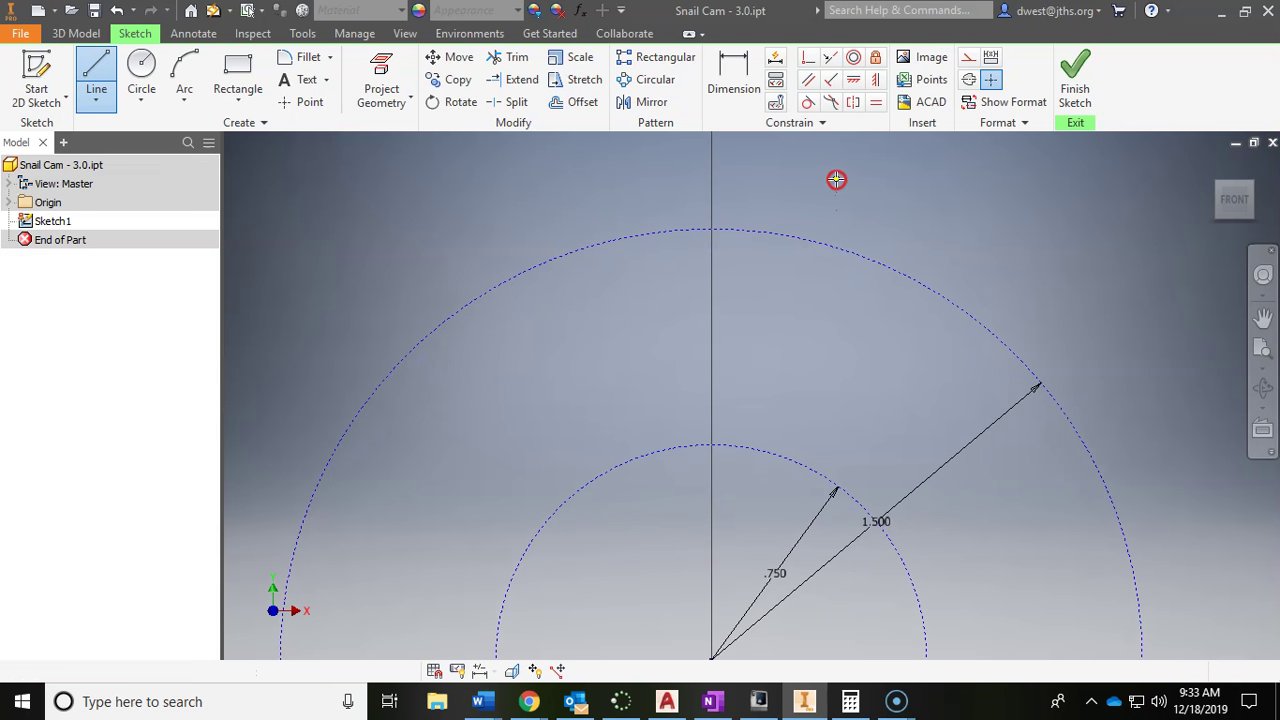
left_click(711, 229)
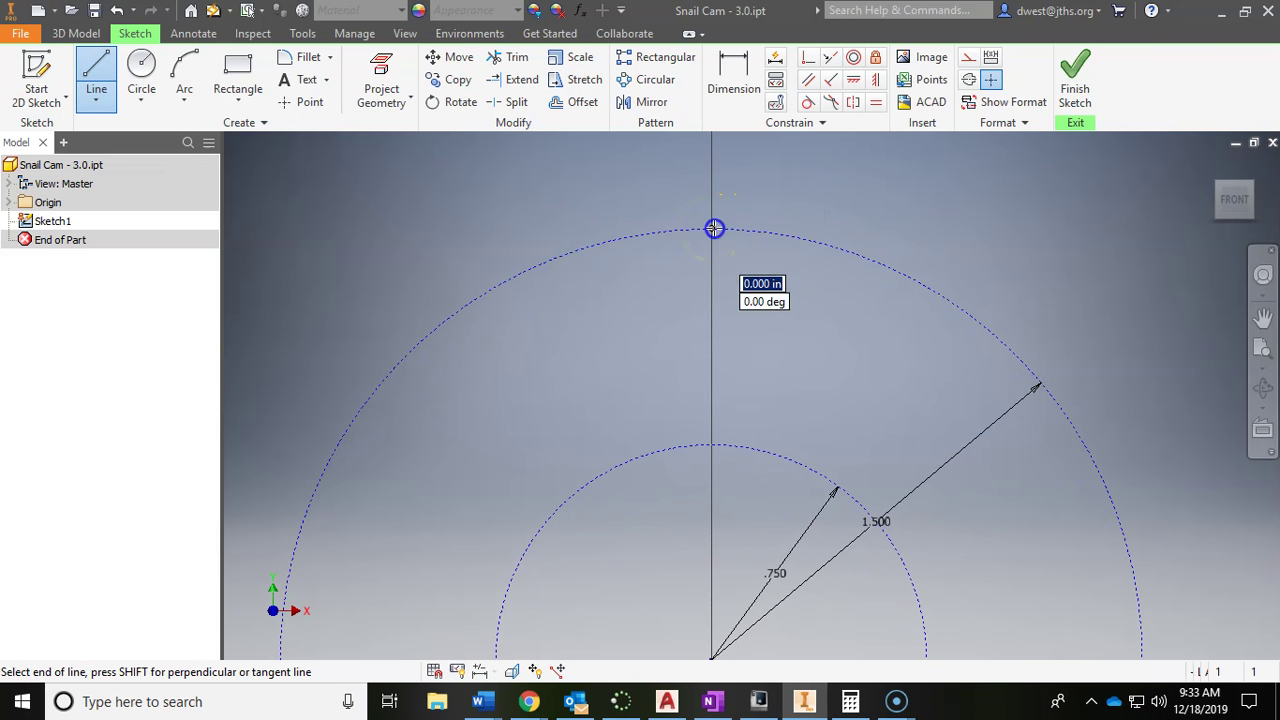
left_click(712, 445)
key("Escape")
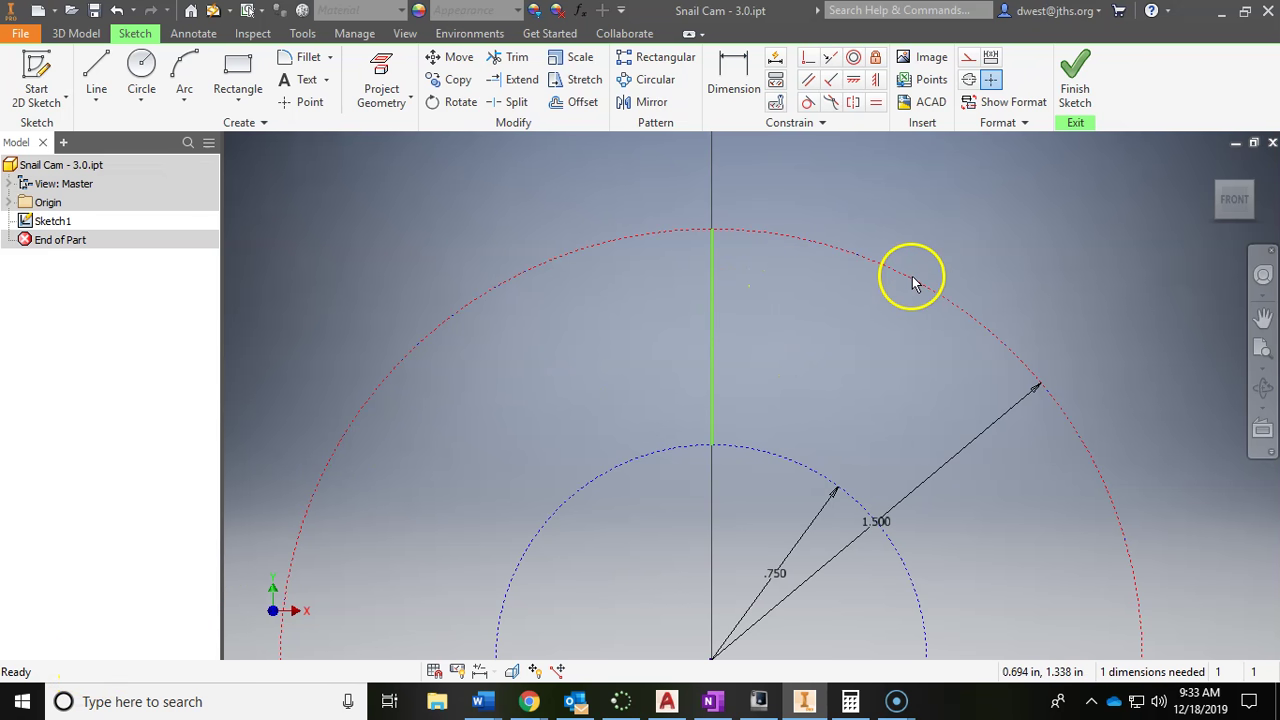
Display the sketch's degrees of freedom to examine how the line can still move, and hide them again.
scroll(880, 330, "up", 3)
middle_click_drag(871, 323, 808, 203)
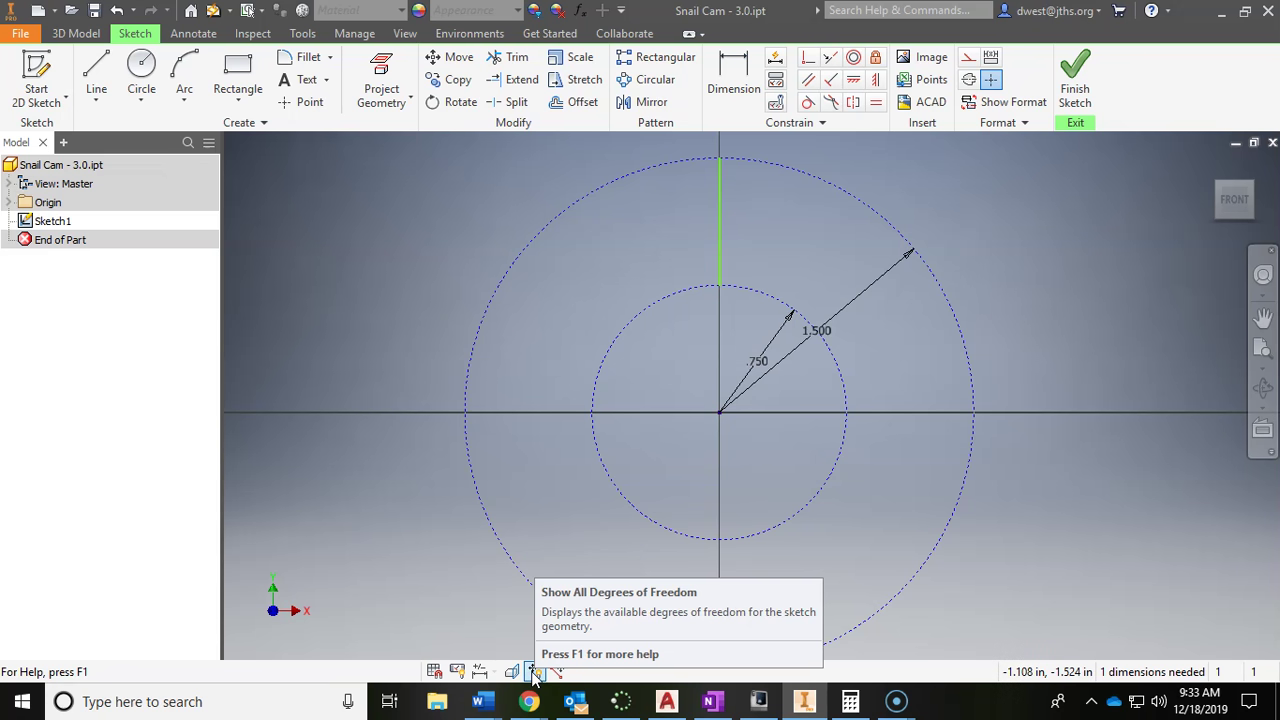
left_click(533, 671)
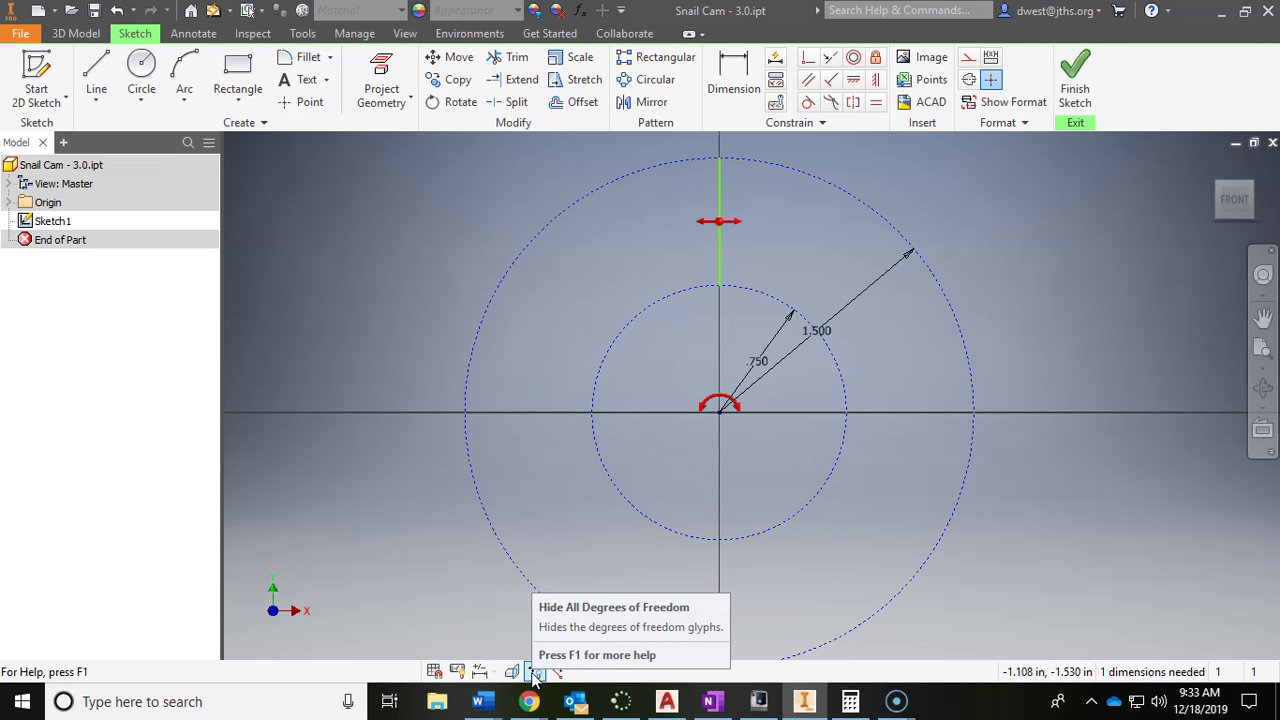
left_click(615, 401)
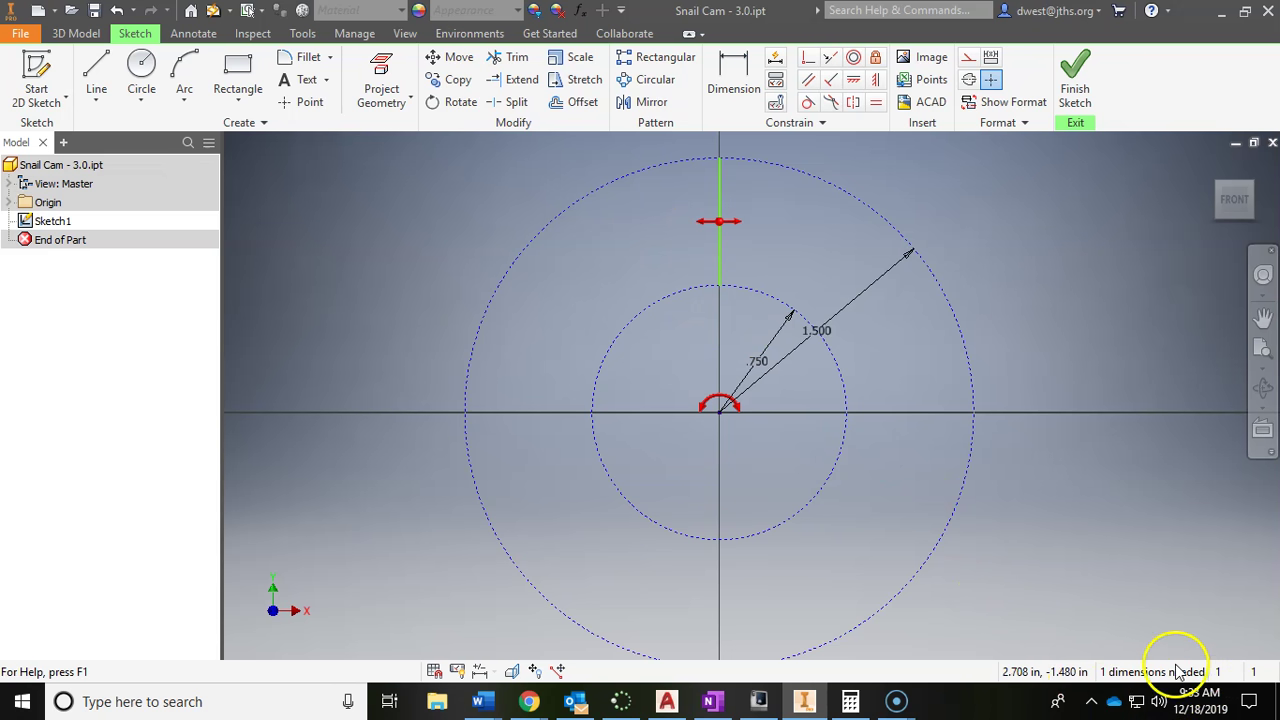
left_click(535, 671)
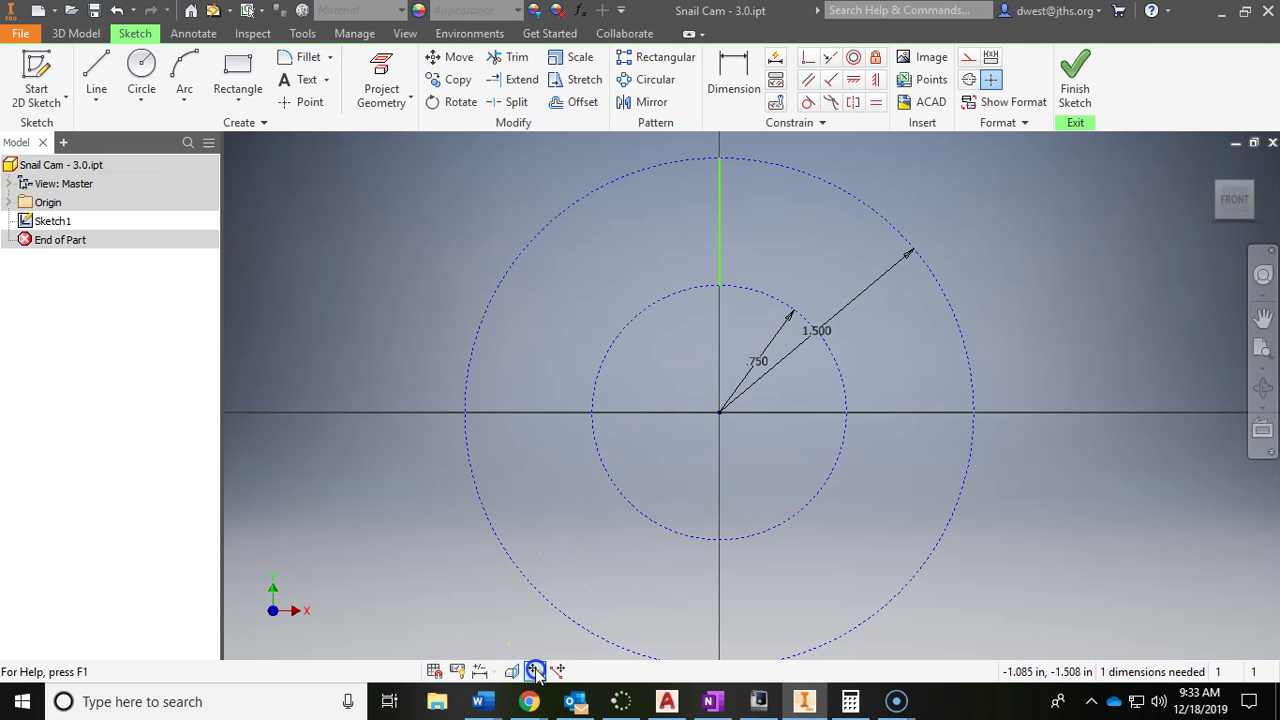
Apply a vertical constraint between the line's midpoint and the origin point.
left_click(875, 80)
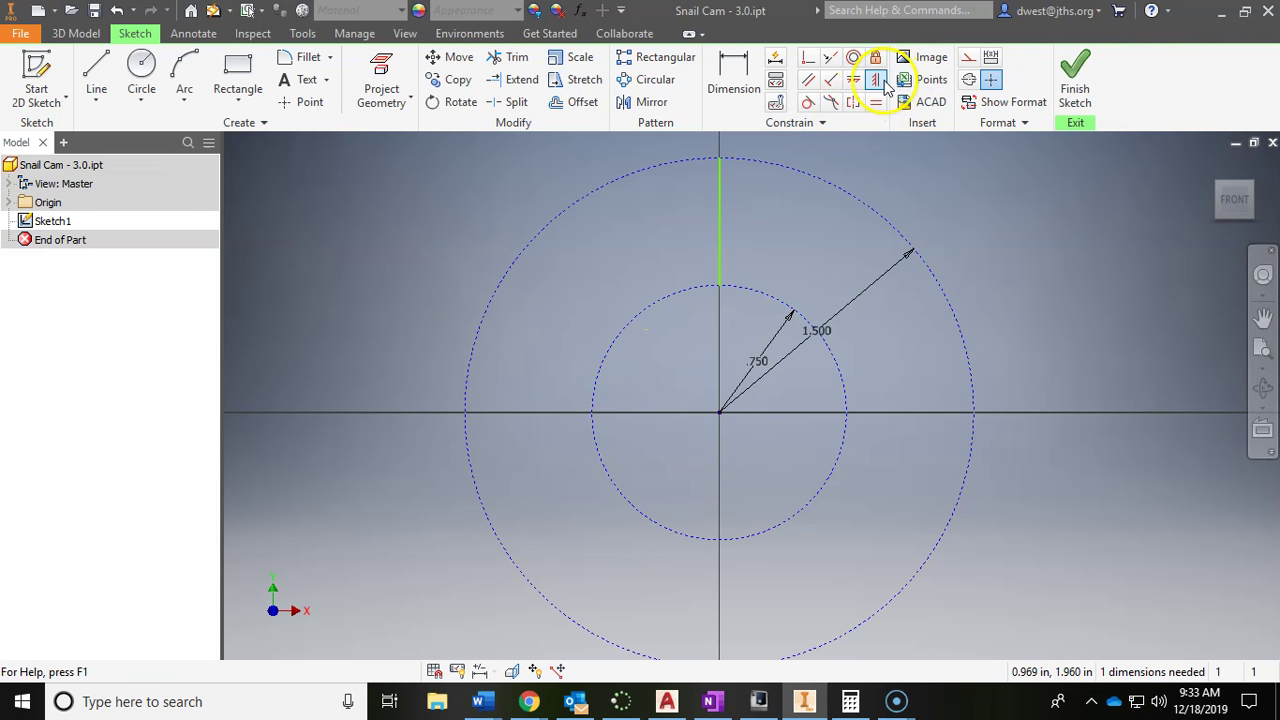
left_click(720, 221)
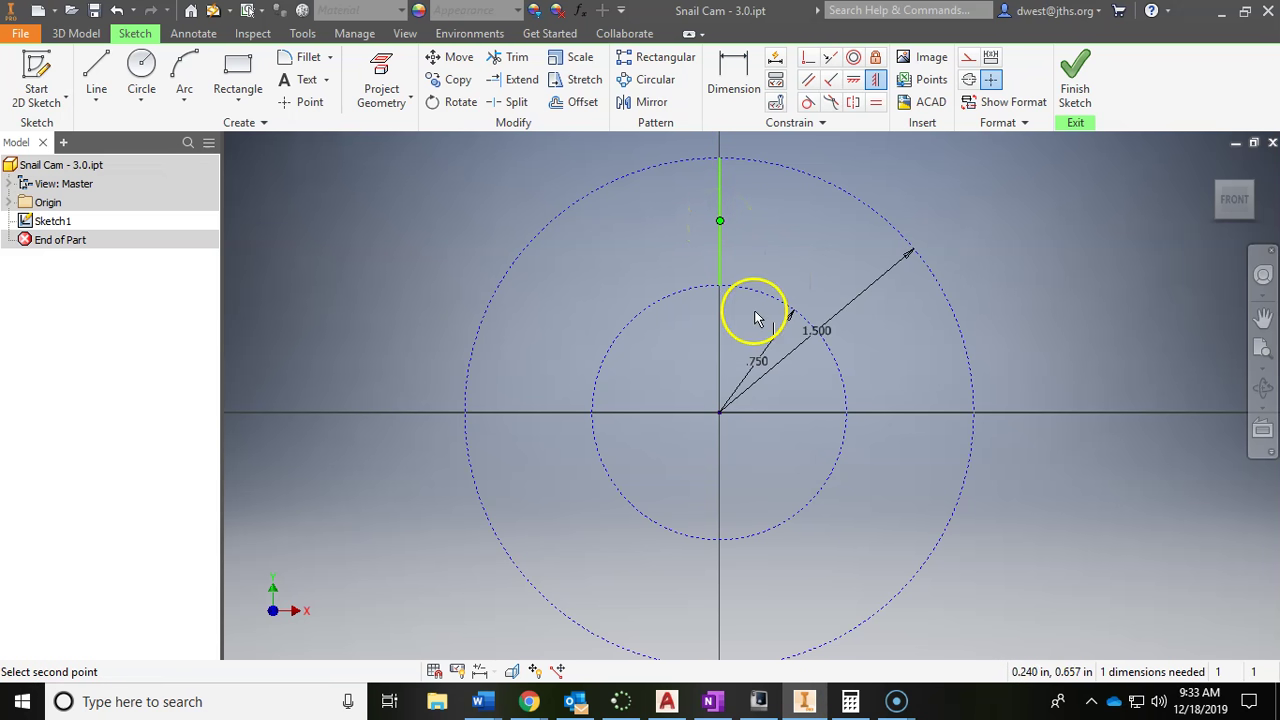
left_click(720, 411)
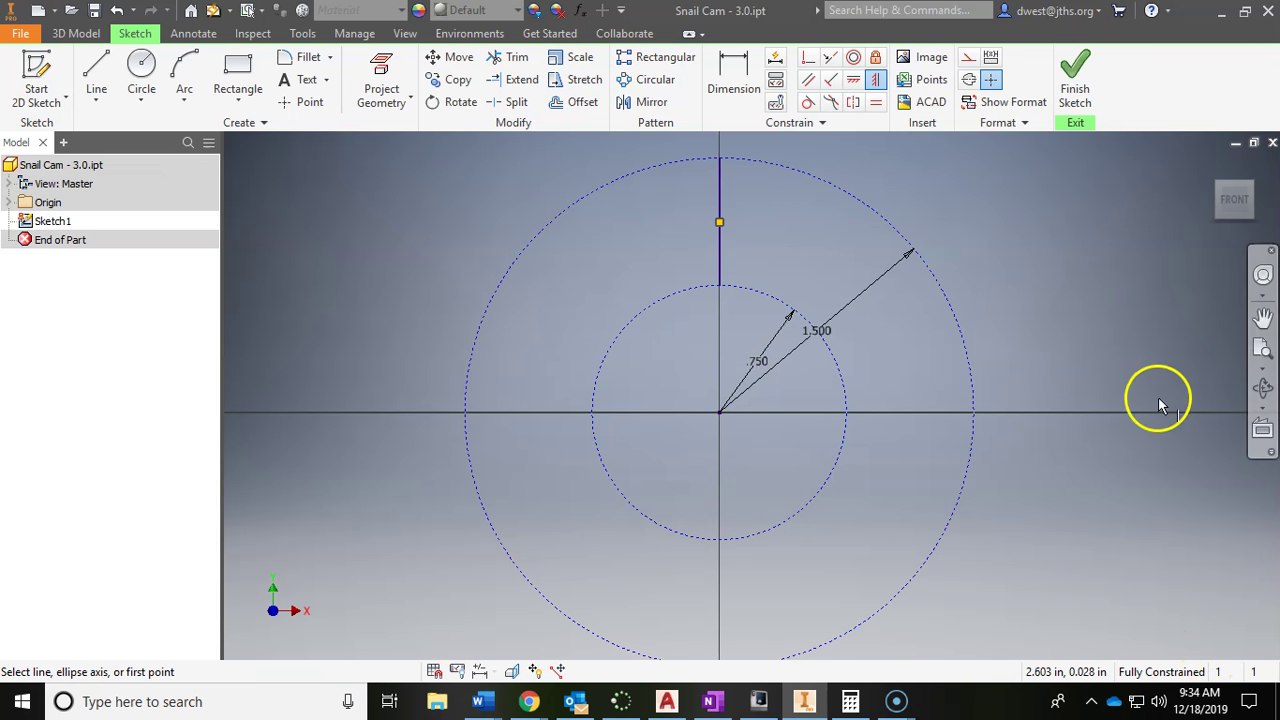
Check the cam shape in OneNote and sketch a three-point arc from the line's lower end to the negative X axis, radius about 0.78 in.
left_click(712, 702)
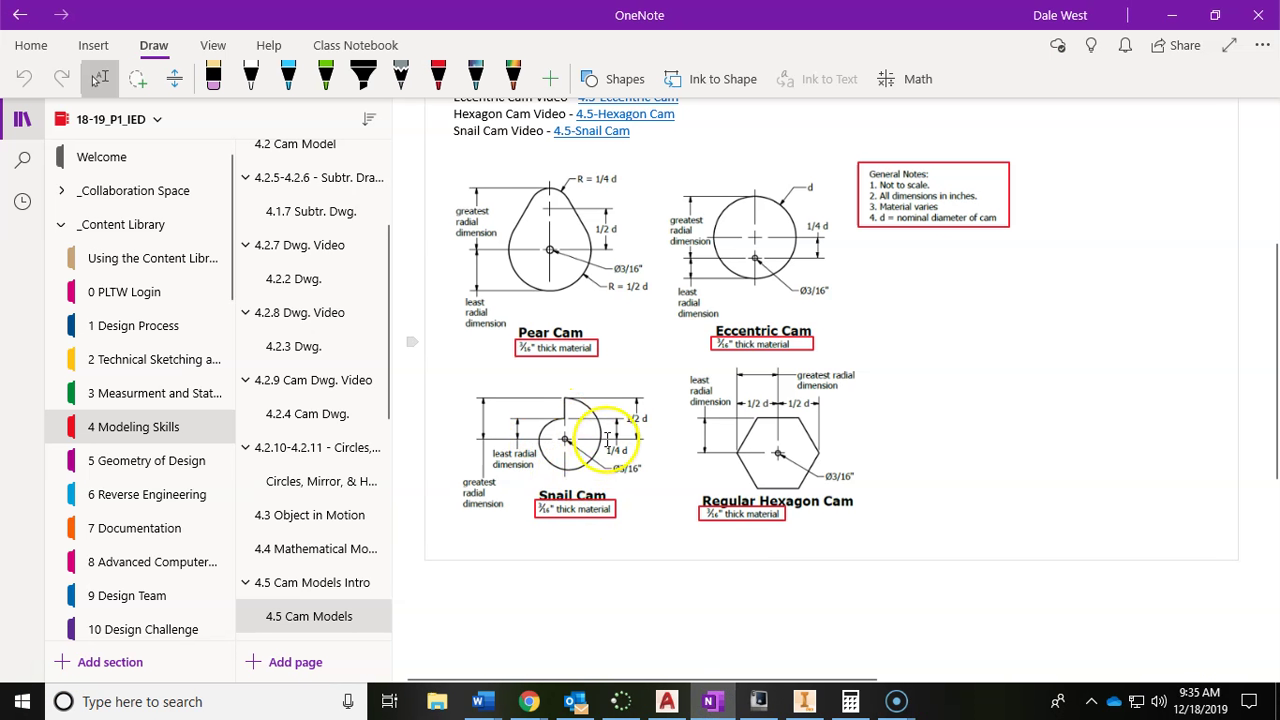
left_click(1173, 15)
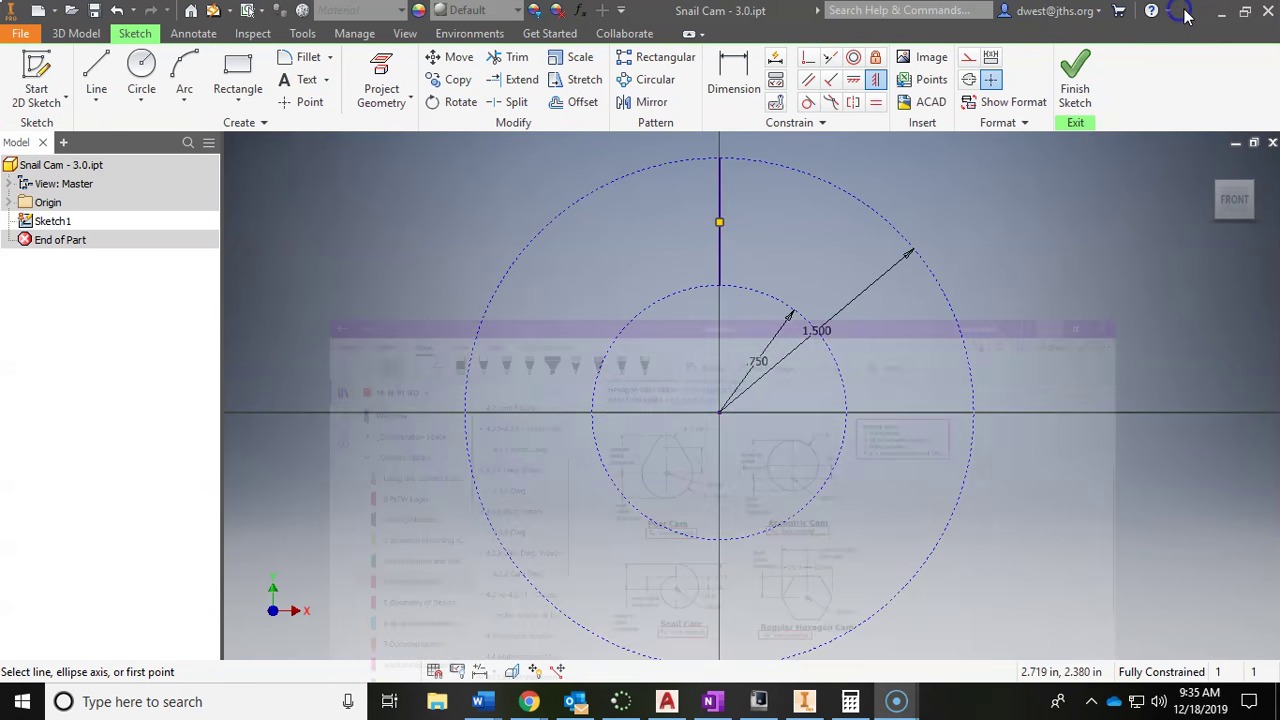
left_click(193, 74)
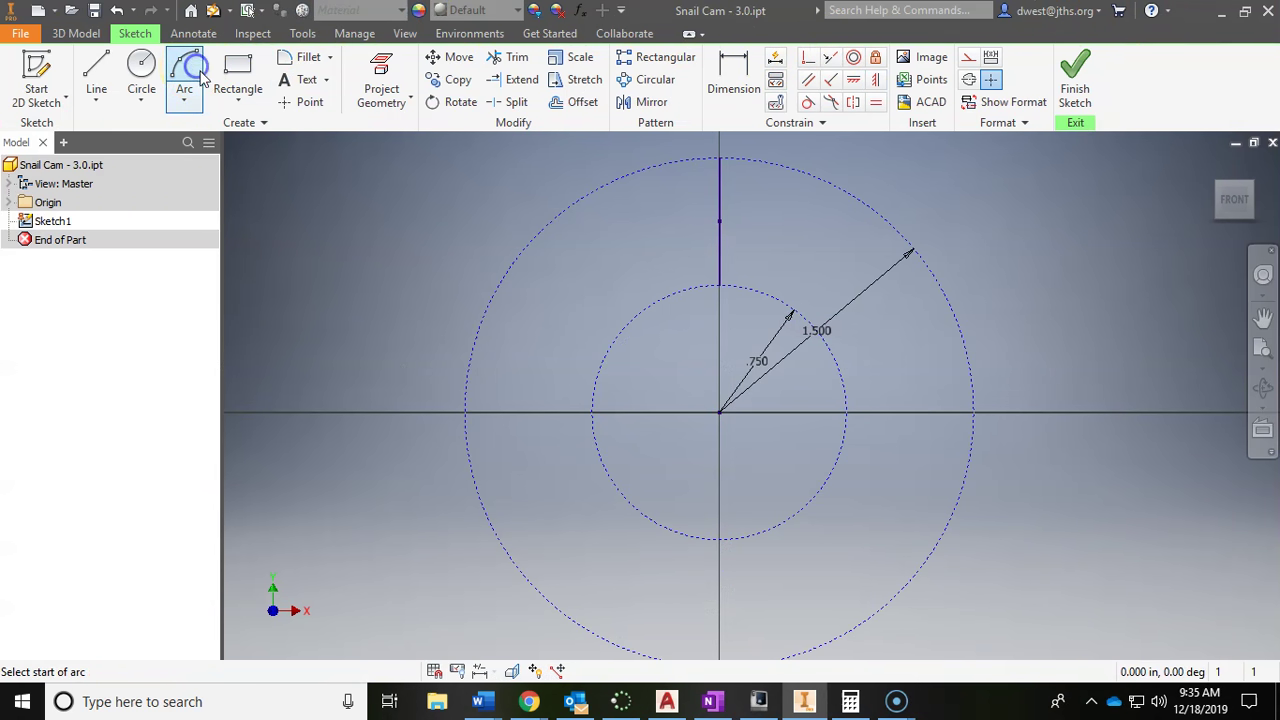
left_click(720, 285)
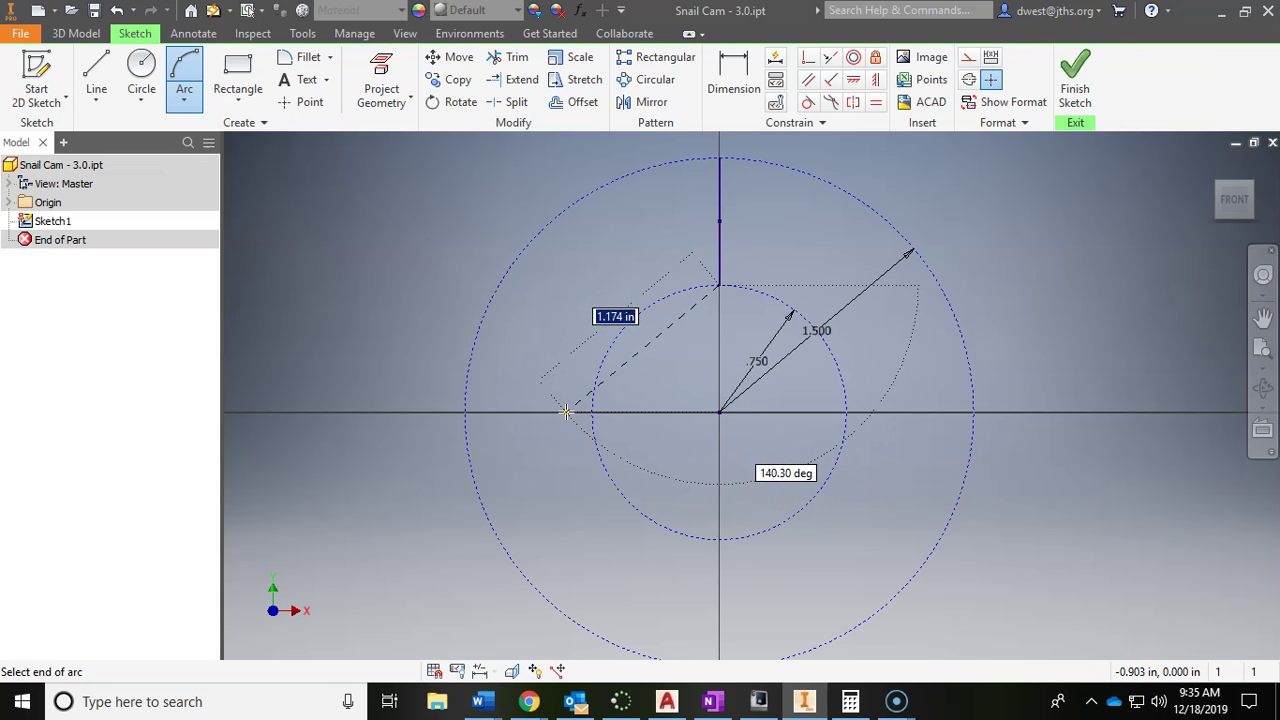
left_click(566, 412)
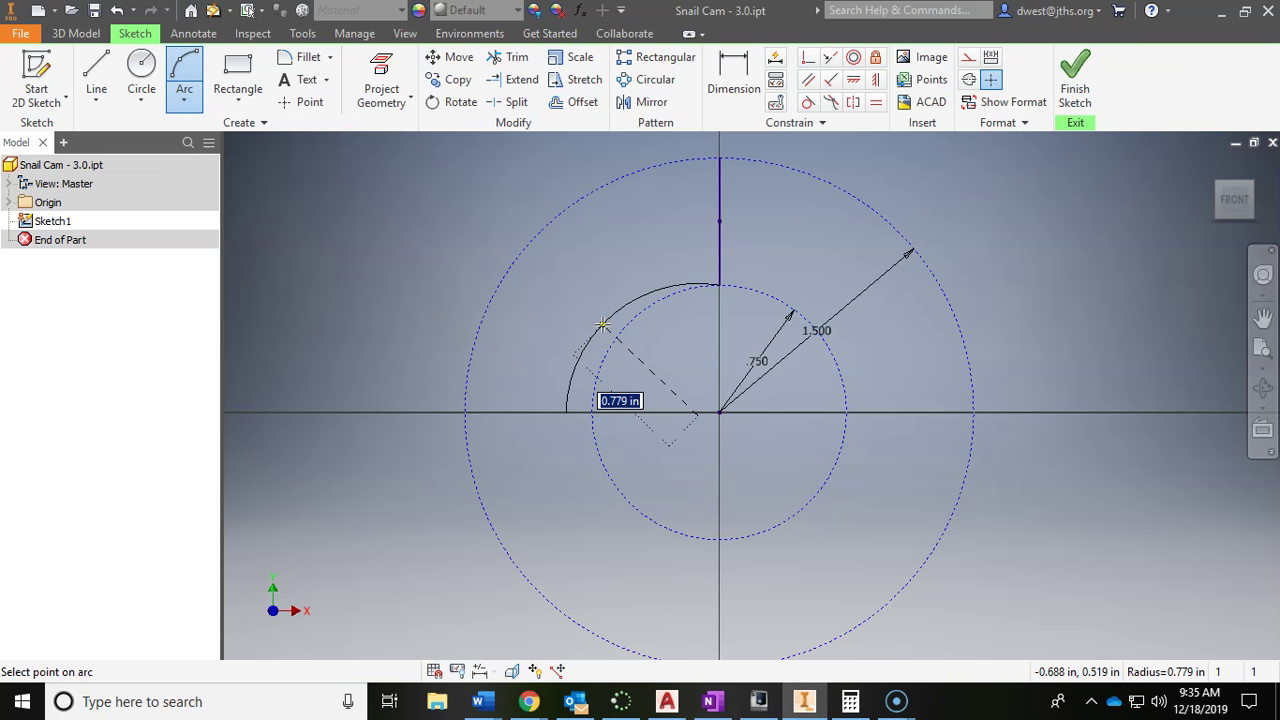
left_click(603, 324)
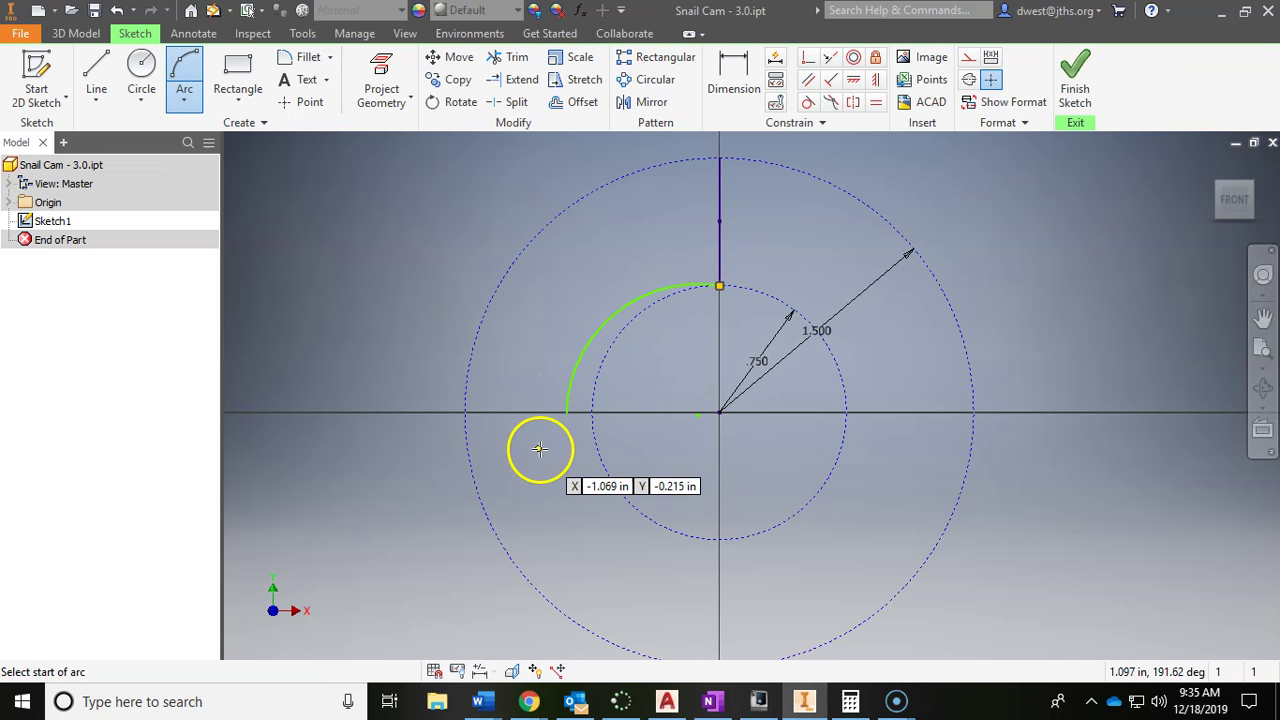
Sketch a second three-point arc from the first arc's end to the negative Y axis, about 1.14 in below the origin.
left_click(566, 412)
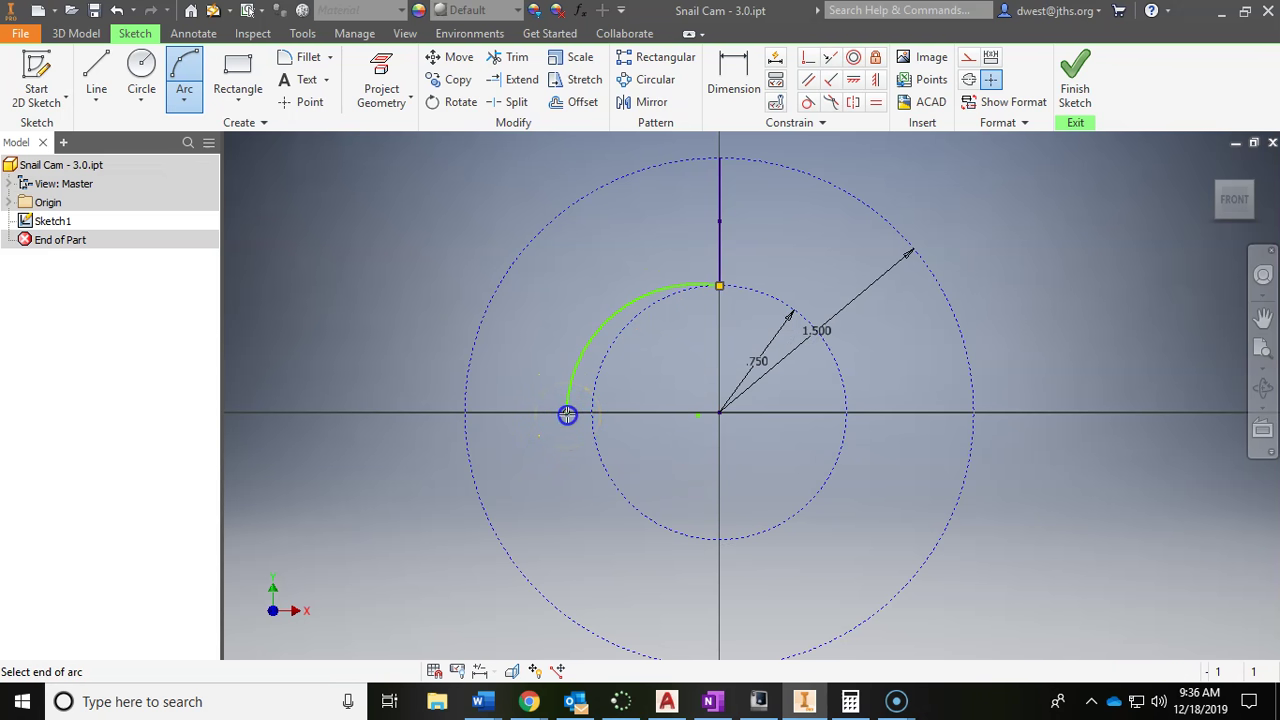
middle_click_drag(594, 537, 535, 456)
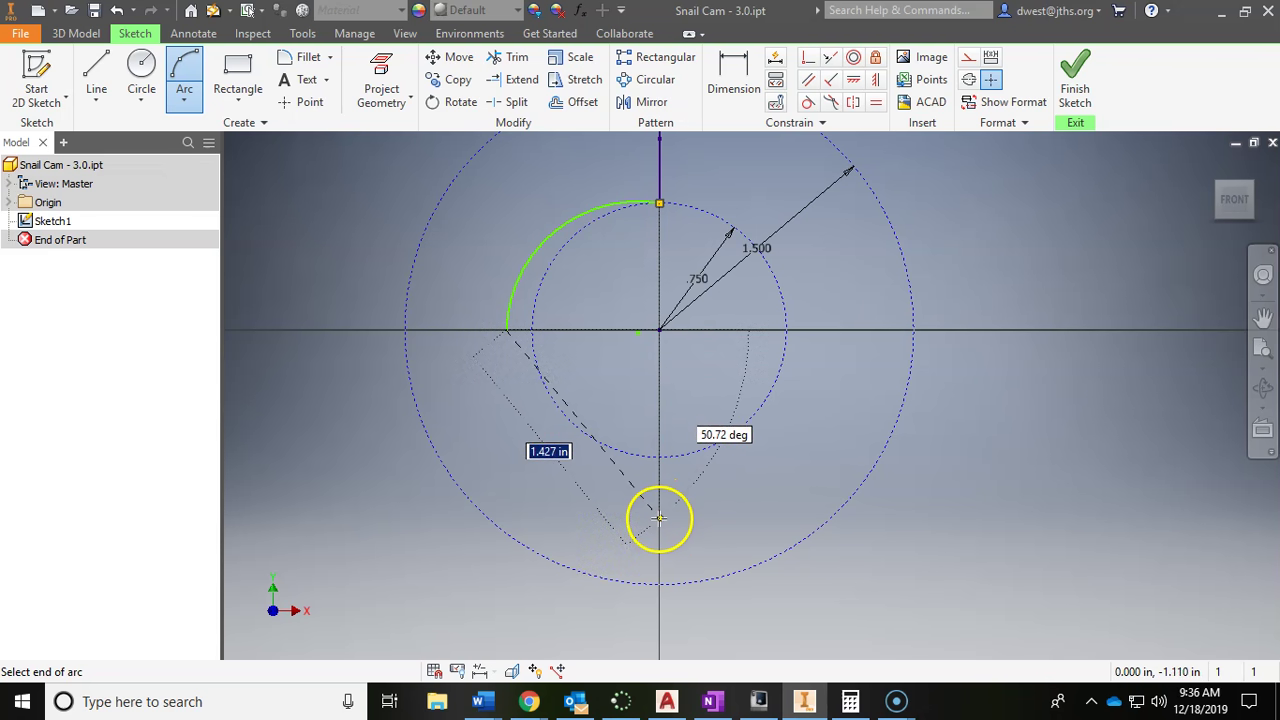
mouse_move(658, 523)
left_mouse_down()
mouse_move(651, 460)
mouse_move(663, 603)
mouse_move(659, 514)
left_mouse_up()
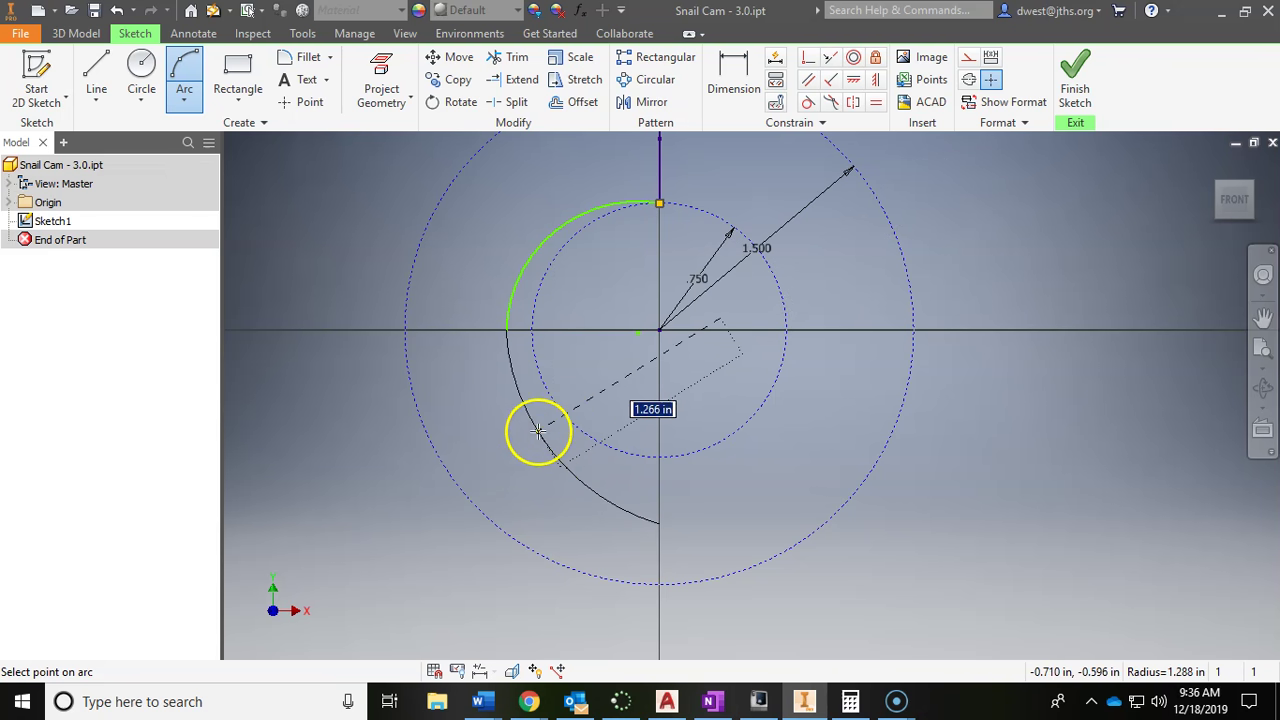
left_click(580, 496)
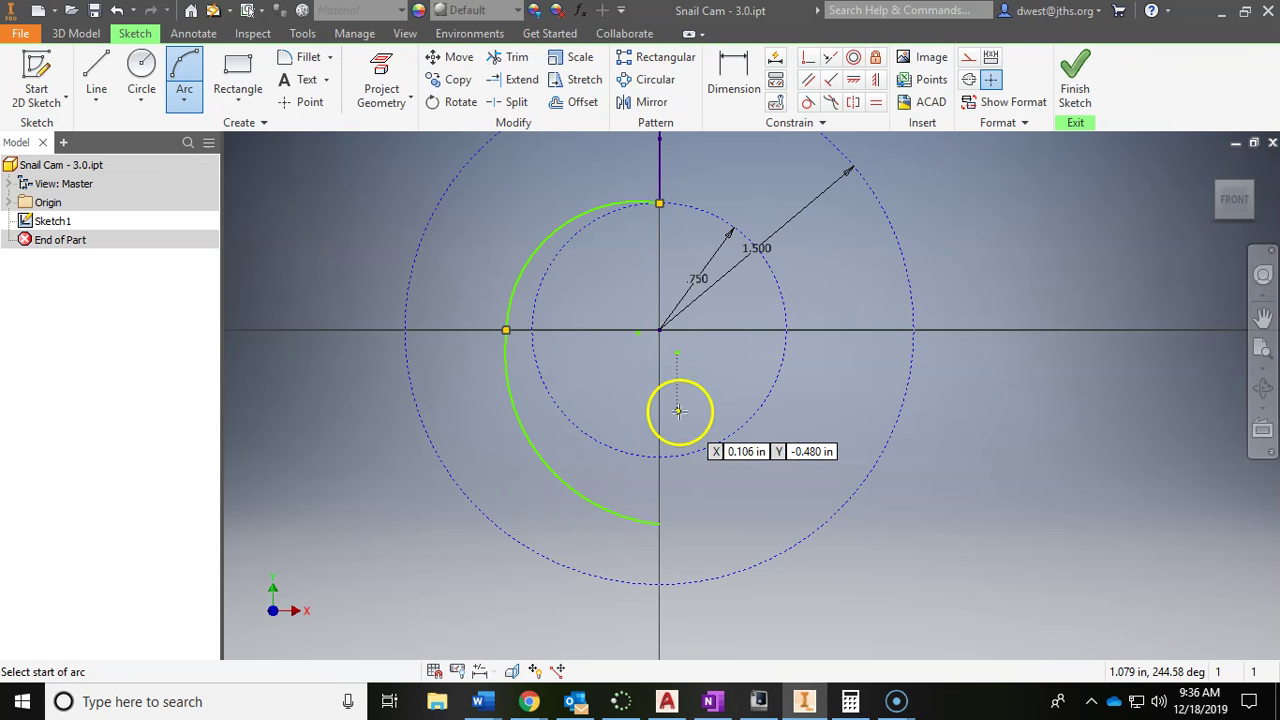
Sketch a third three-point arc from the second arc's end to the positive X axis, about 1.28 in from the origin.
middle_click_drag(664, 413, 606, 460)
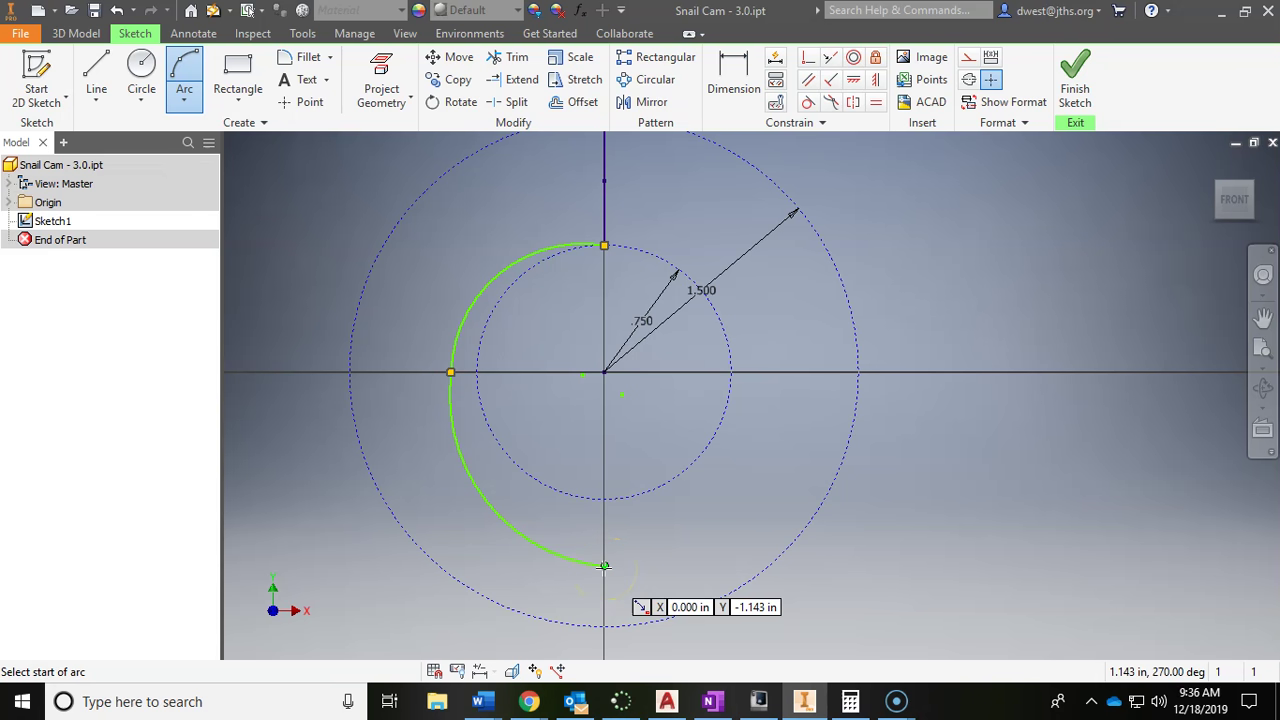
left_click(604, 566)
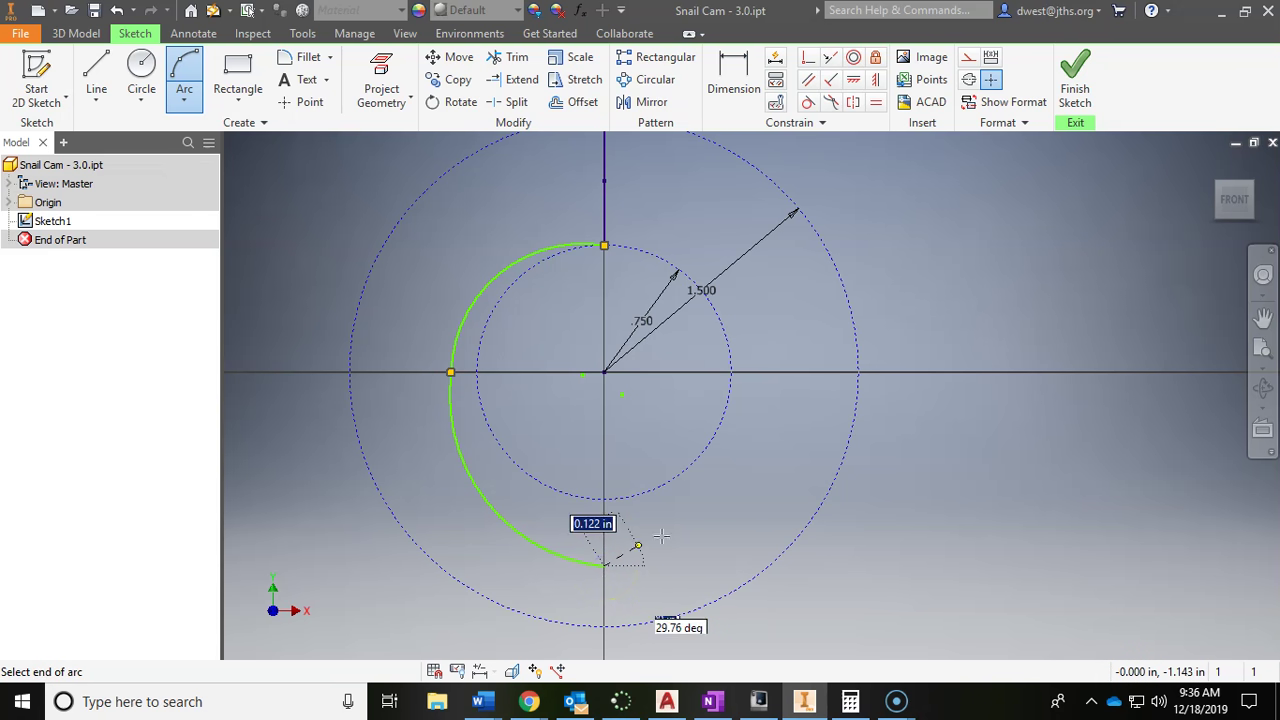
left_click(821, 373)
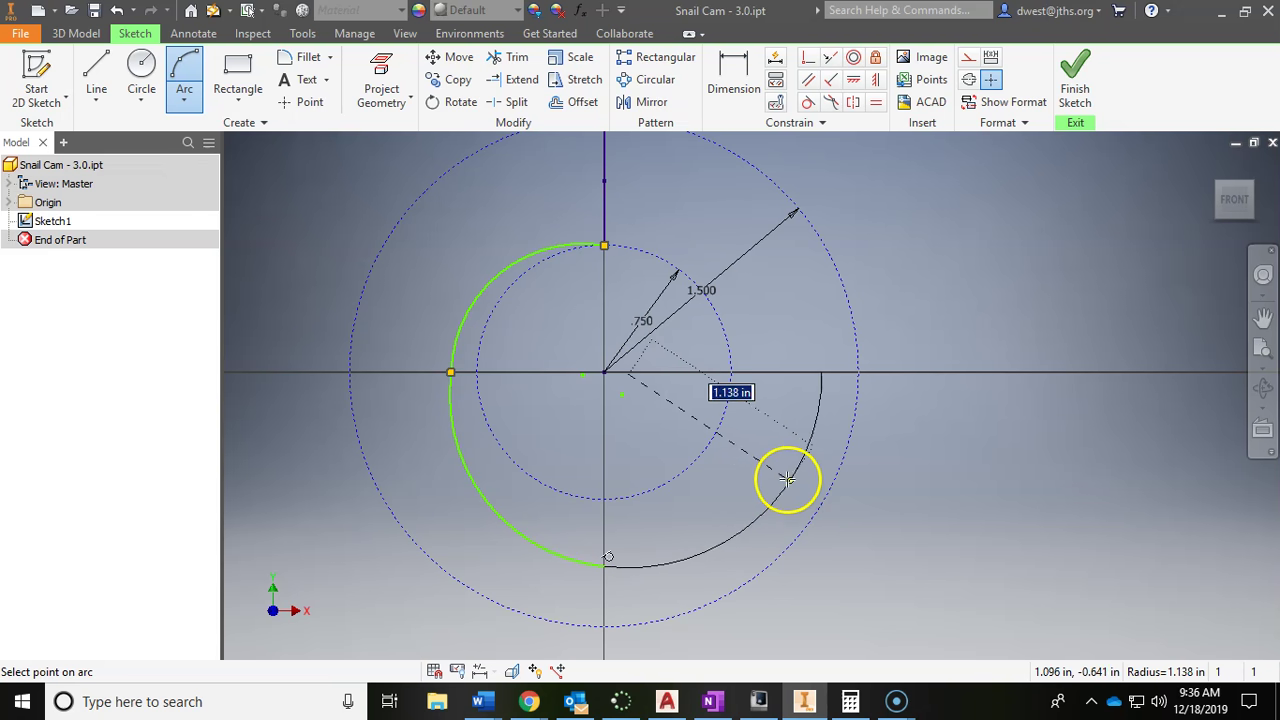
left_click(792, 486)
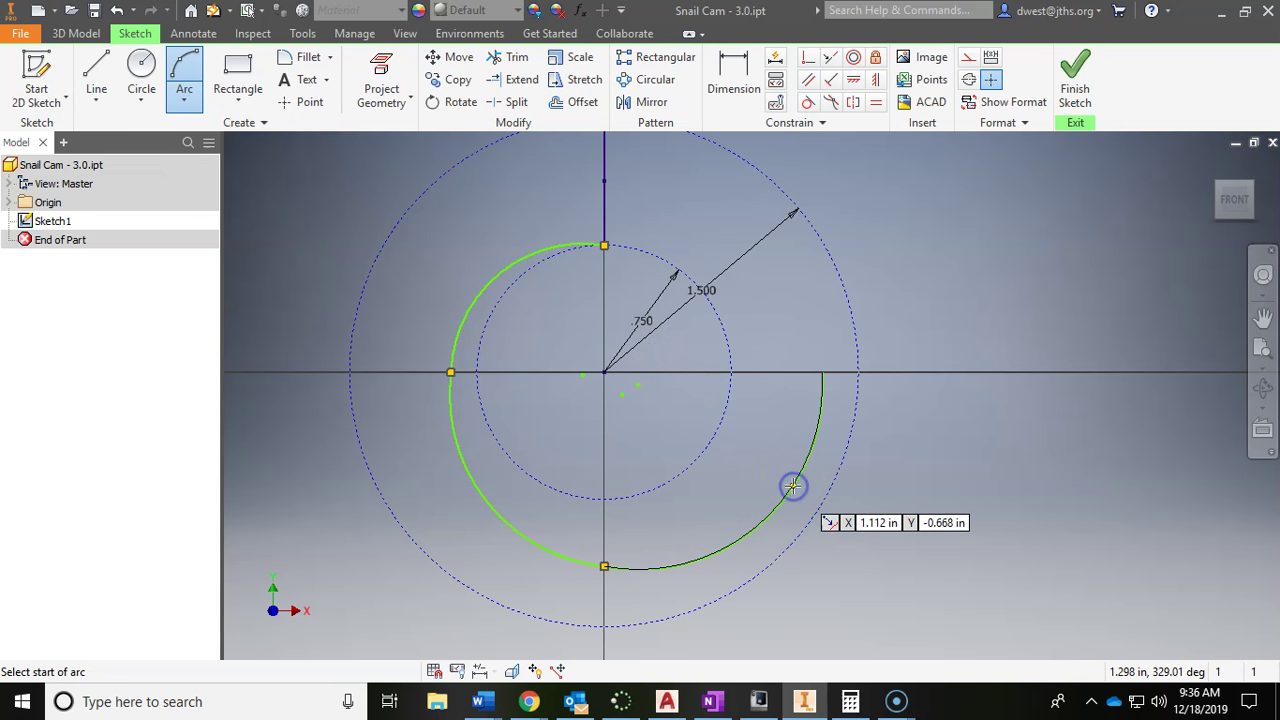
Sketch a fourth three-point arc from the third arc's end on the positive X axis to the vertical line's upper end, radius about 1.37 in.
middle_click_drag(763, 377, 797, 516)
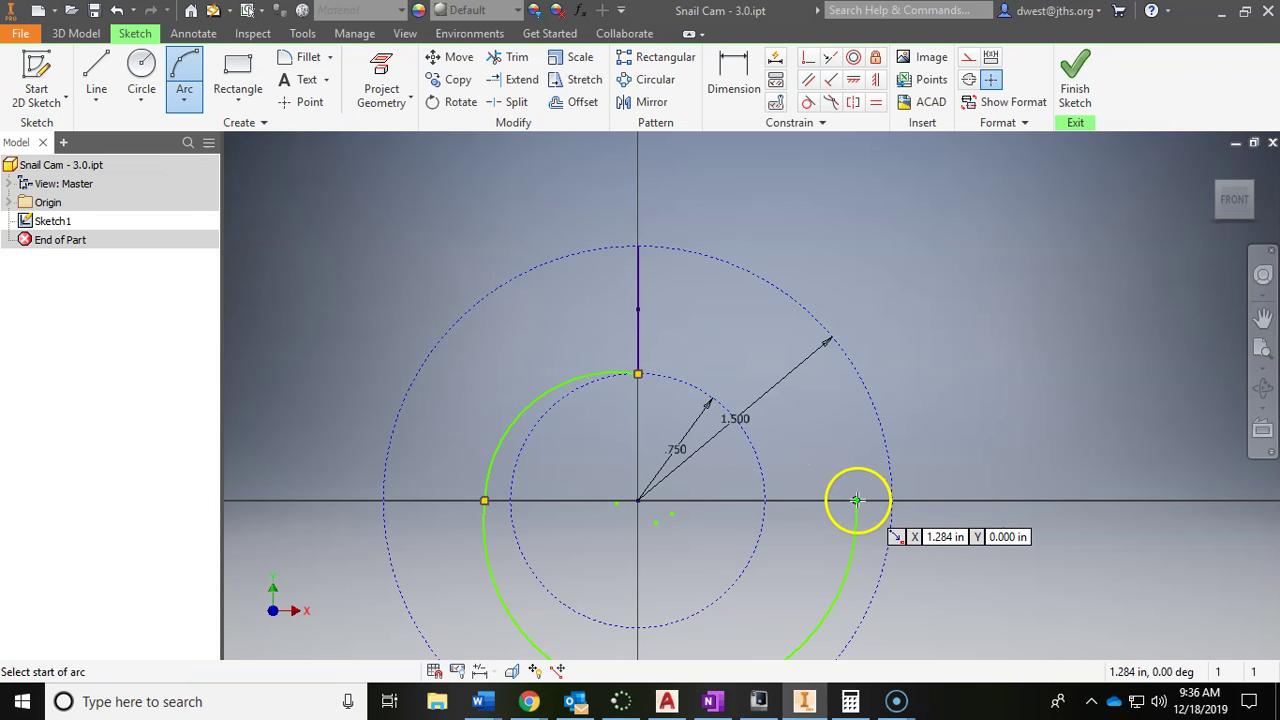
left_click(857, 500)
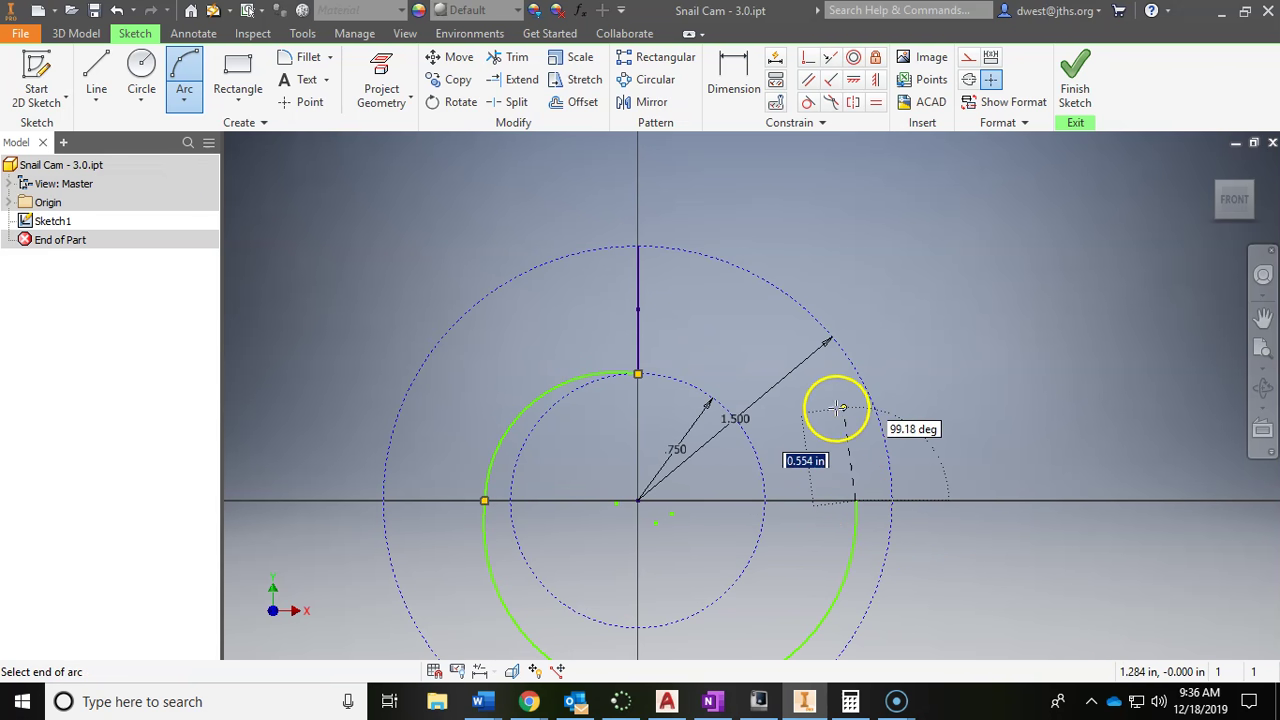
left_click(638, 245)
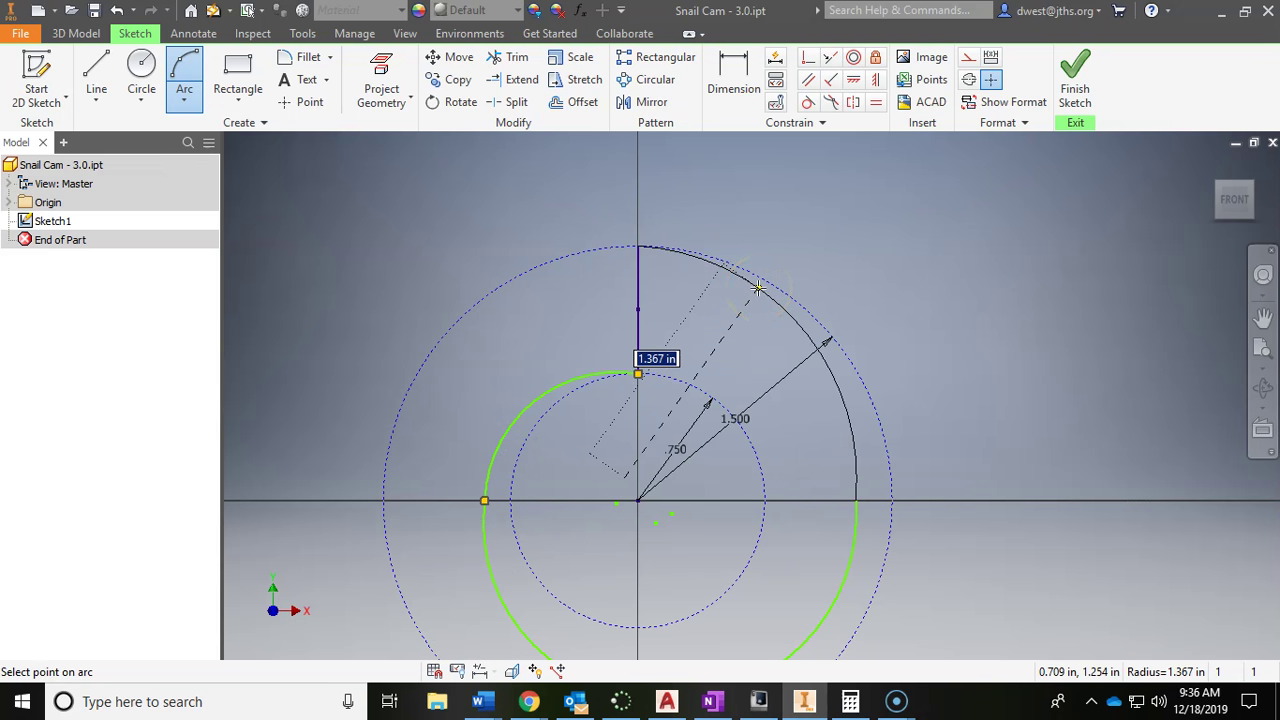
left_click(759, 288)
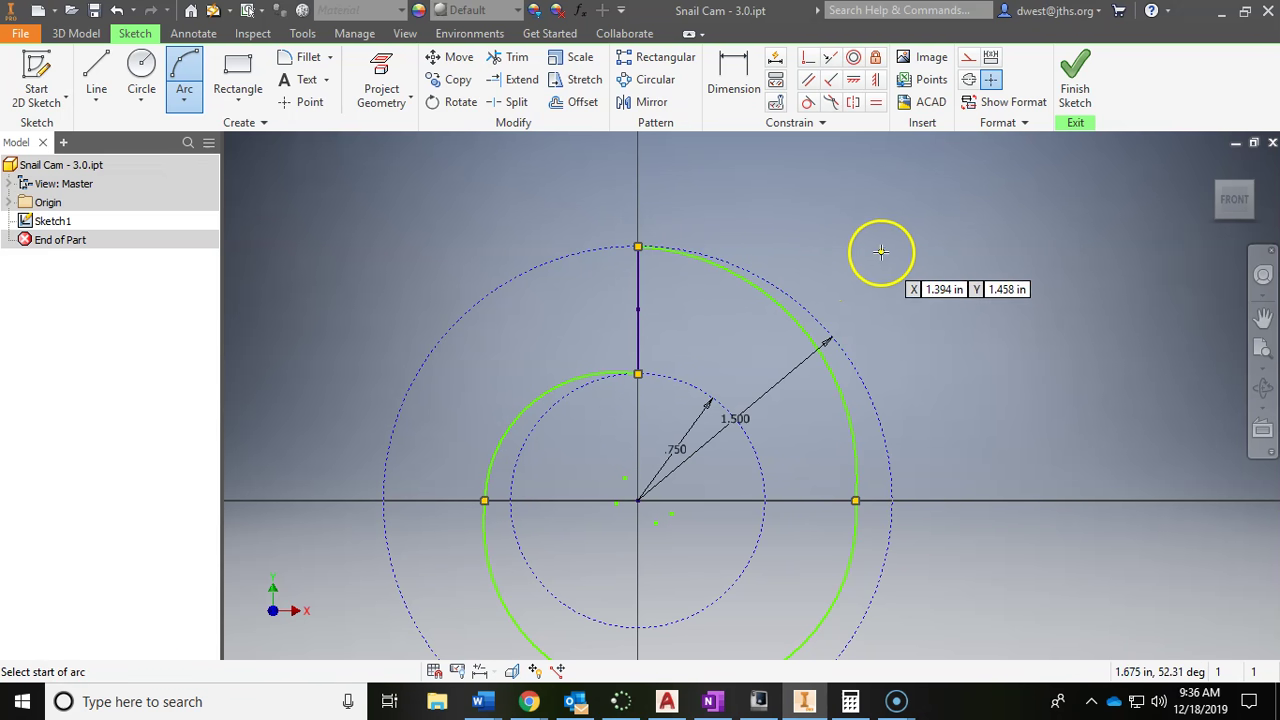
key("Escape")
mouse_move(909, 314)
middle_mouse_down()
mouse_move(929, 243)
mouse_move(706, 414)
middle_mouse_up()
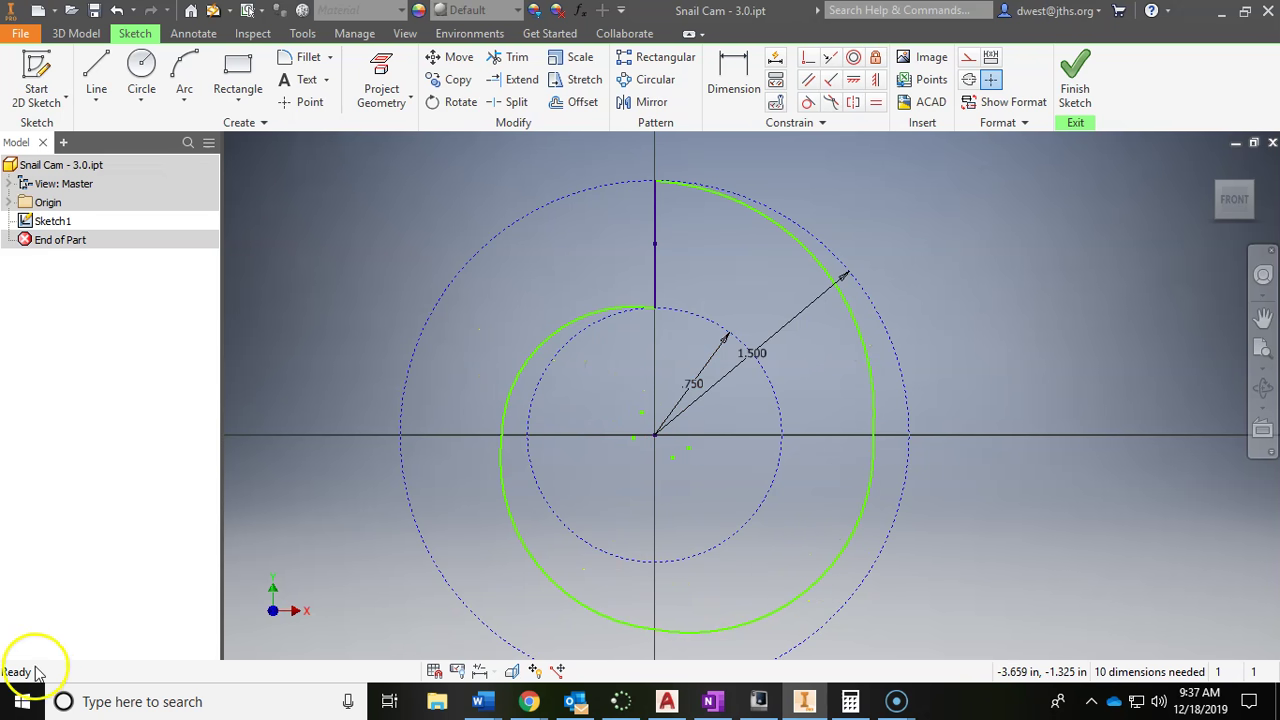
Apply horizontal constraints between the origin point and the arc endpoints on the negative and positive X axis.
middle_click_drag(1071, 489, 1063, 449)
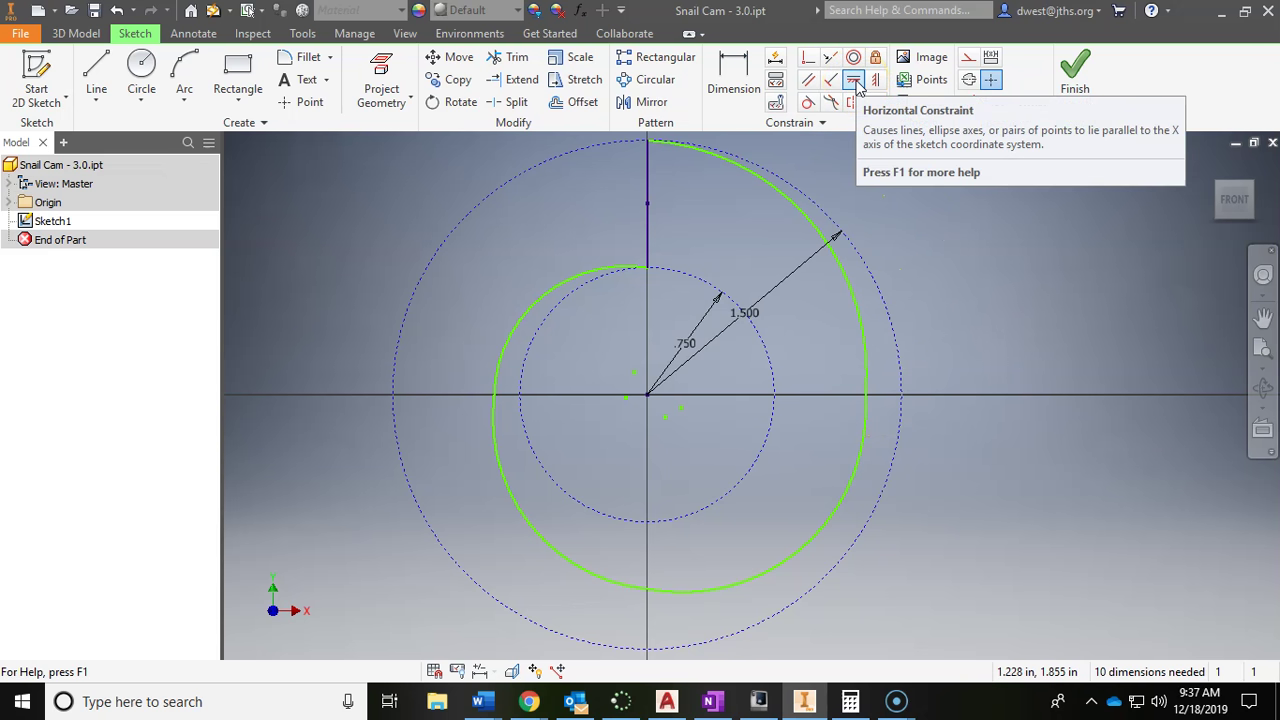
left_click(860, 88)
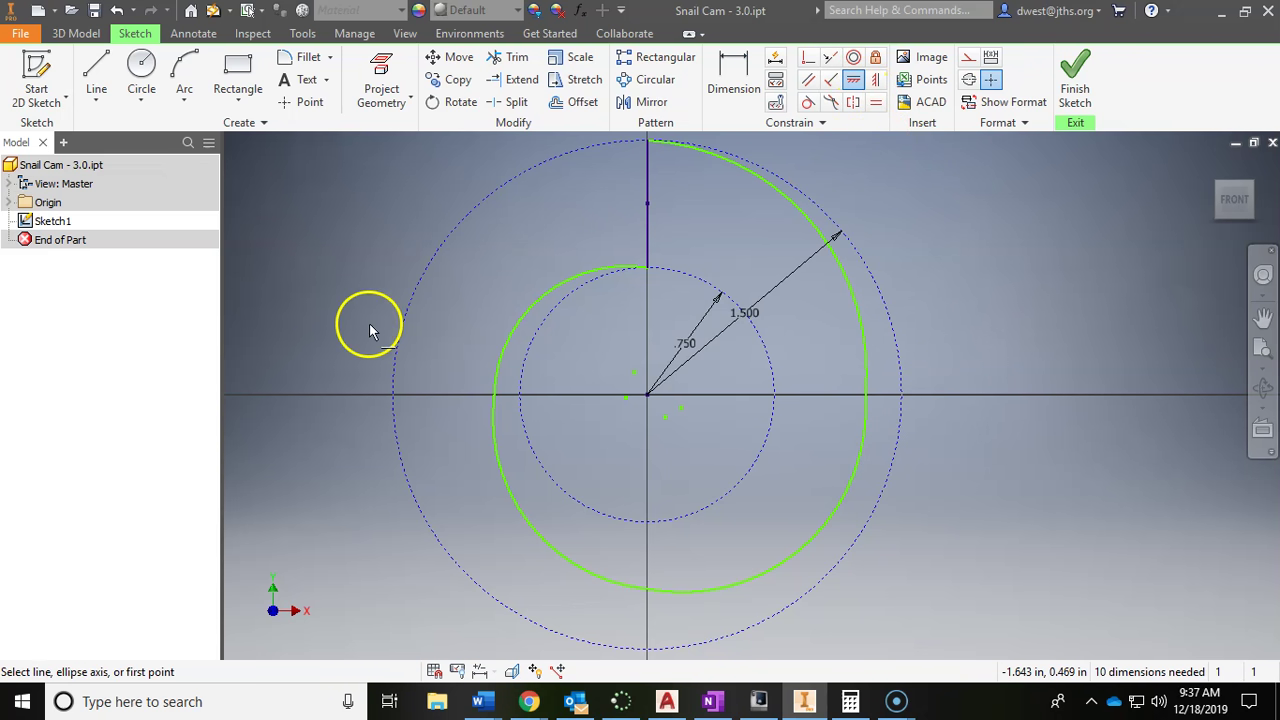
mouse_move(496, 399)
left_mouse_down()
mouse_move(665, 401)
mouse_move(650, 397)
left_mouse_up()
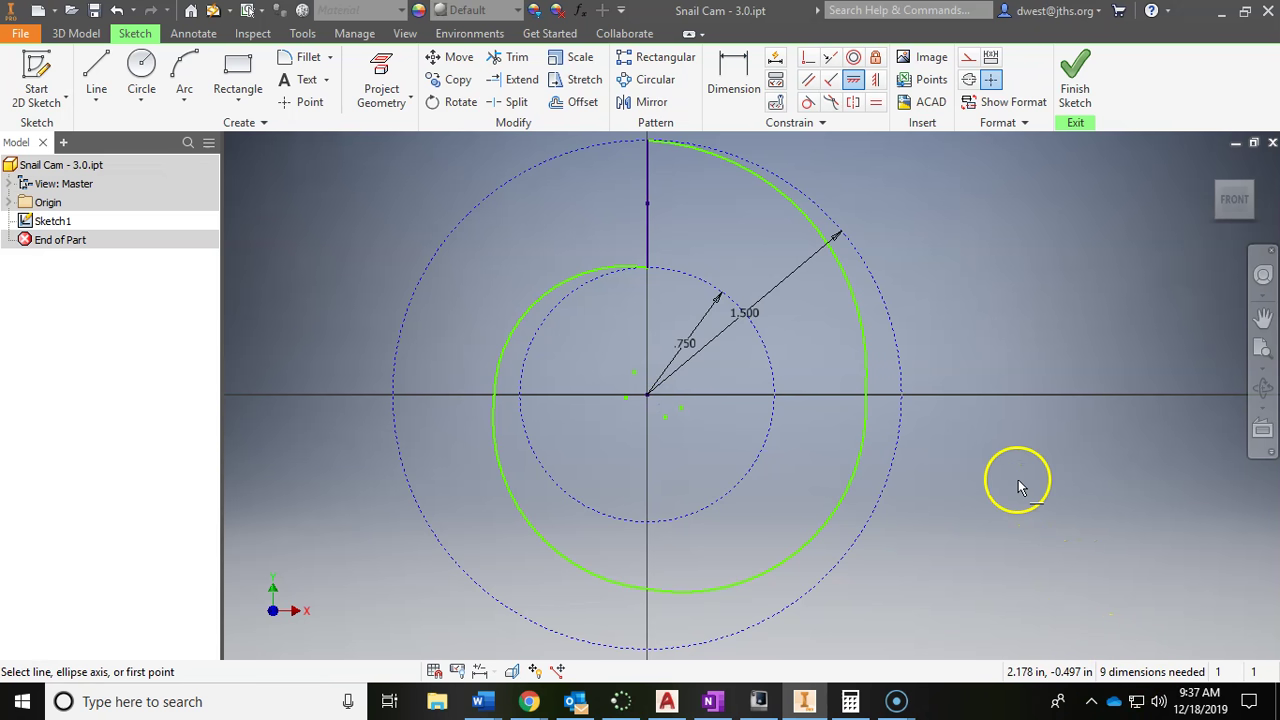
left_click(866, 395)
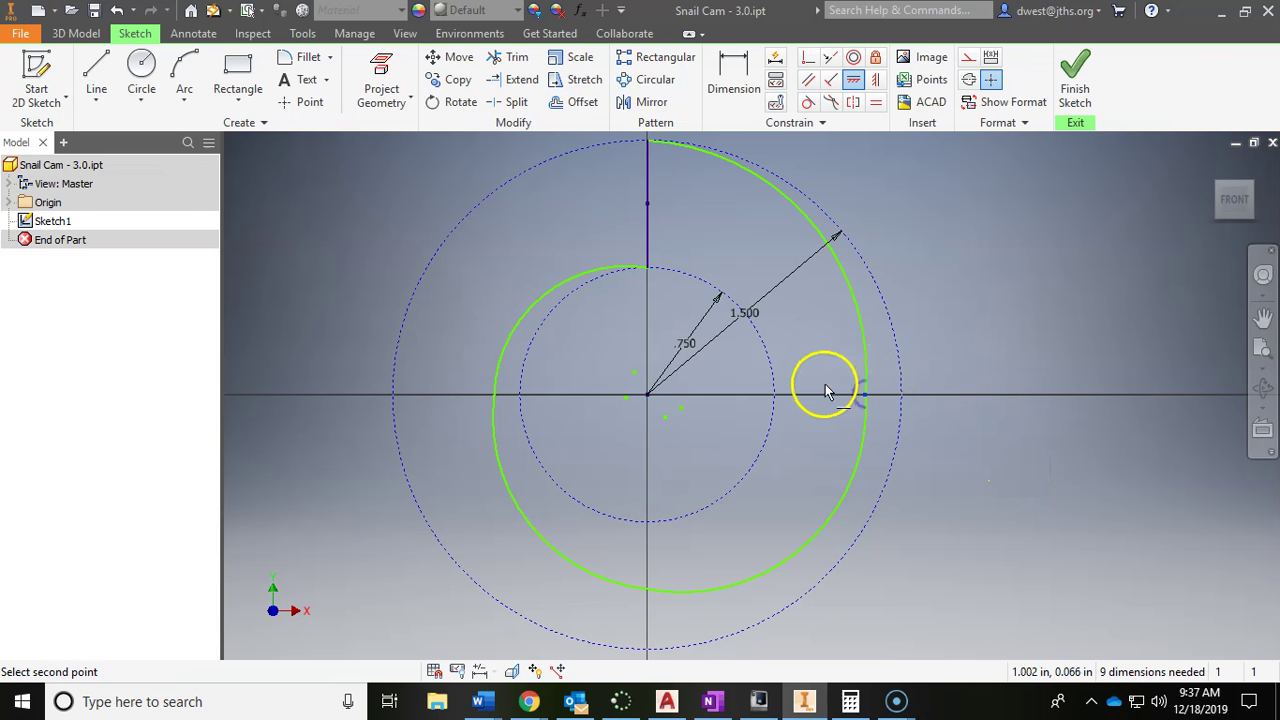
left_click(649, 397)
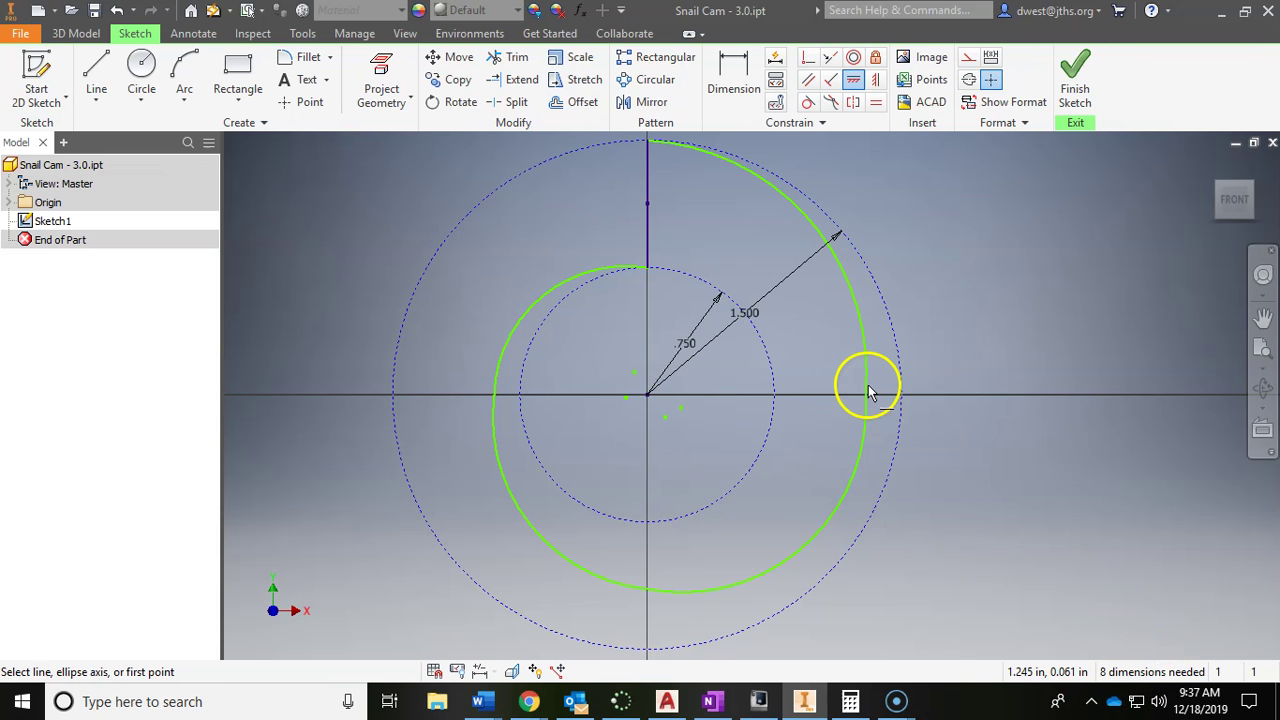
Apply a vertical constraint between the arc endpoint on the negative Y axis and the origin point.
left_click(874, 84)
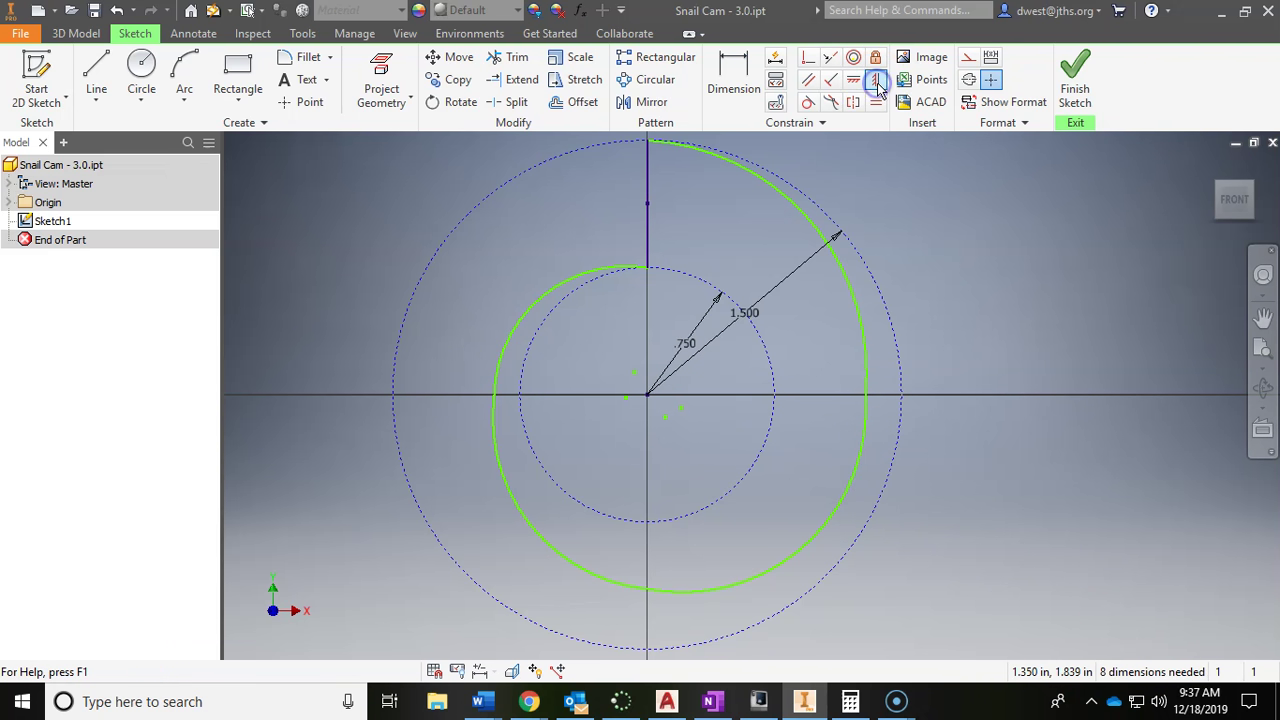
left_click(649, 591)
left_click(649, 397)
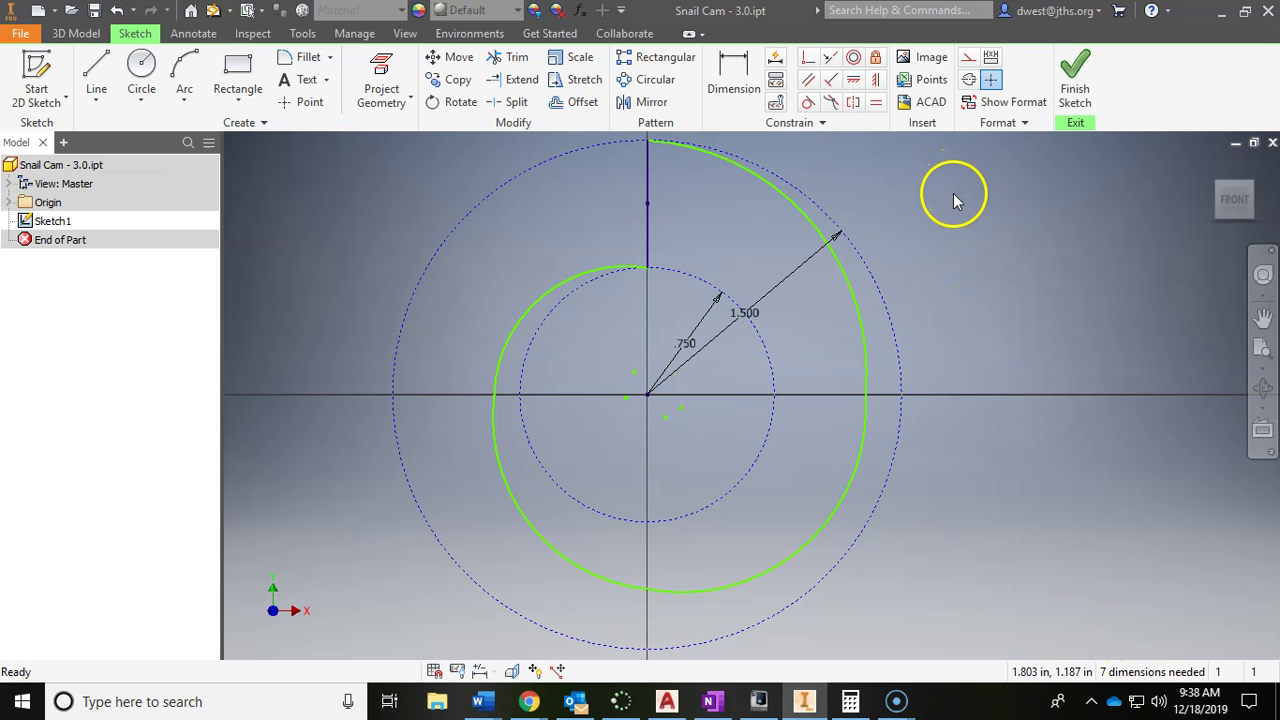
Apply tangent constraints between each pair of adjoining arcs, at the negative X, negative Y and positive X axis joints.
left_click(806, 104)
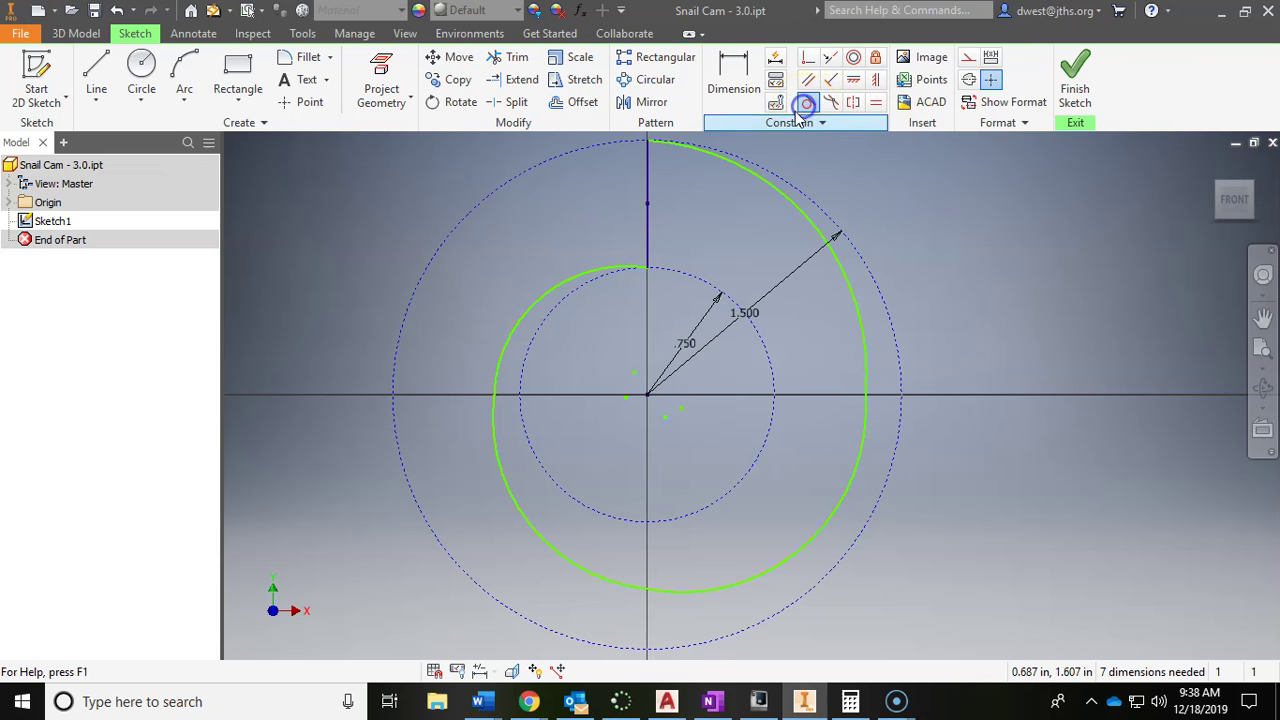
left_click(529, 311)
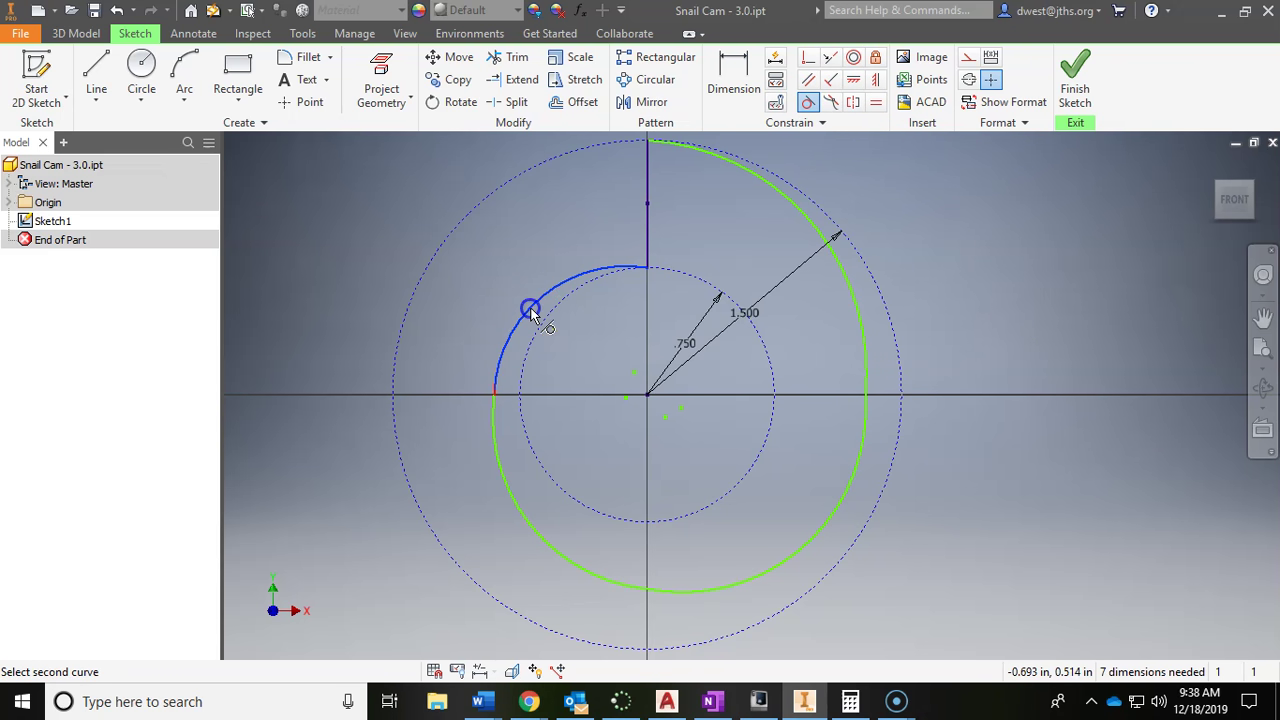
left_click(503, 400)
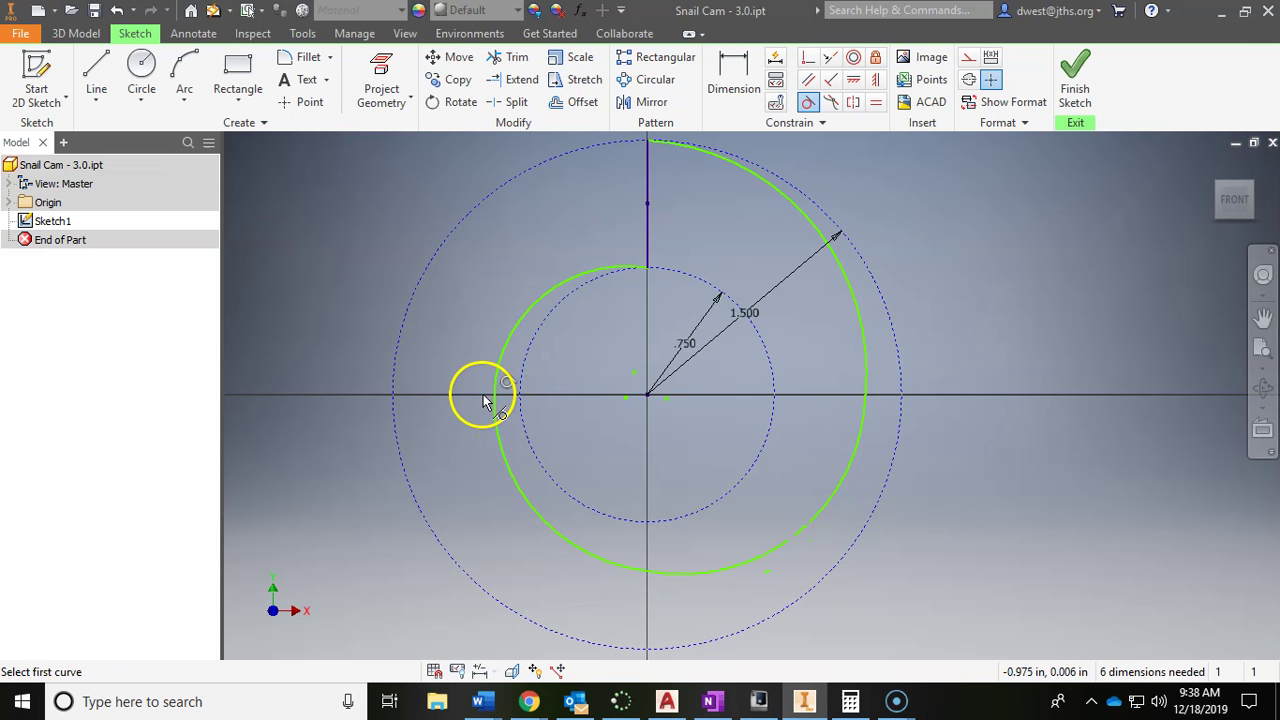
left_click(563, 545)
left_click(697, 580)
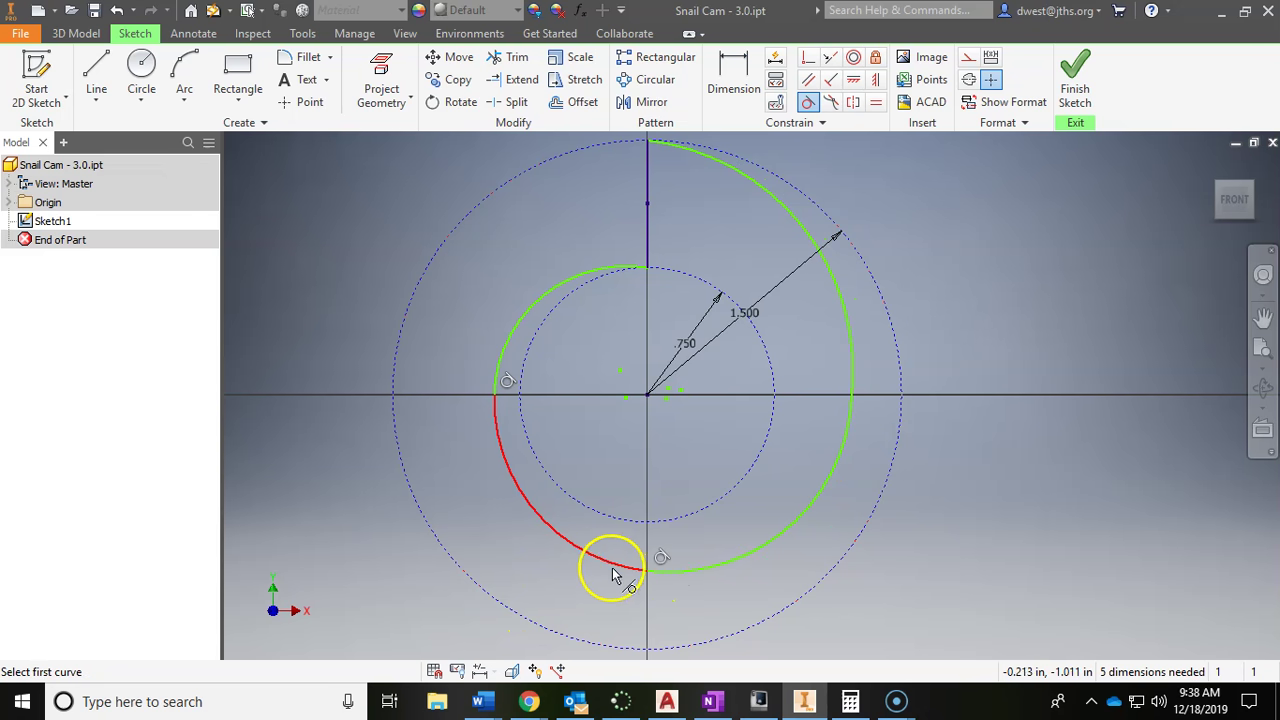
left_click(852, 425)
left_click(850, 365)
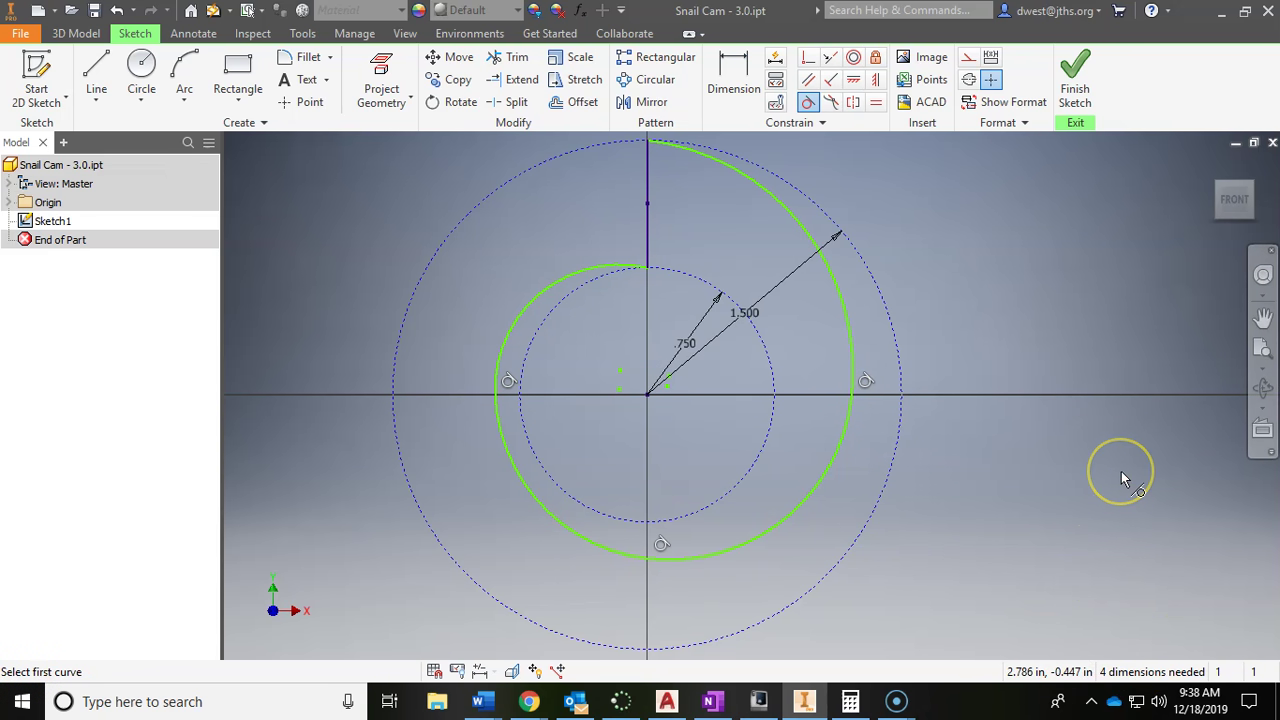
left_click(1099, 279)
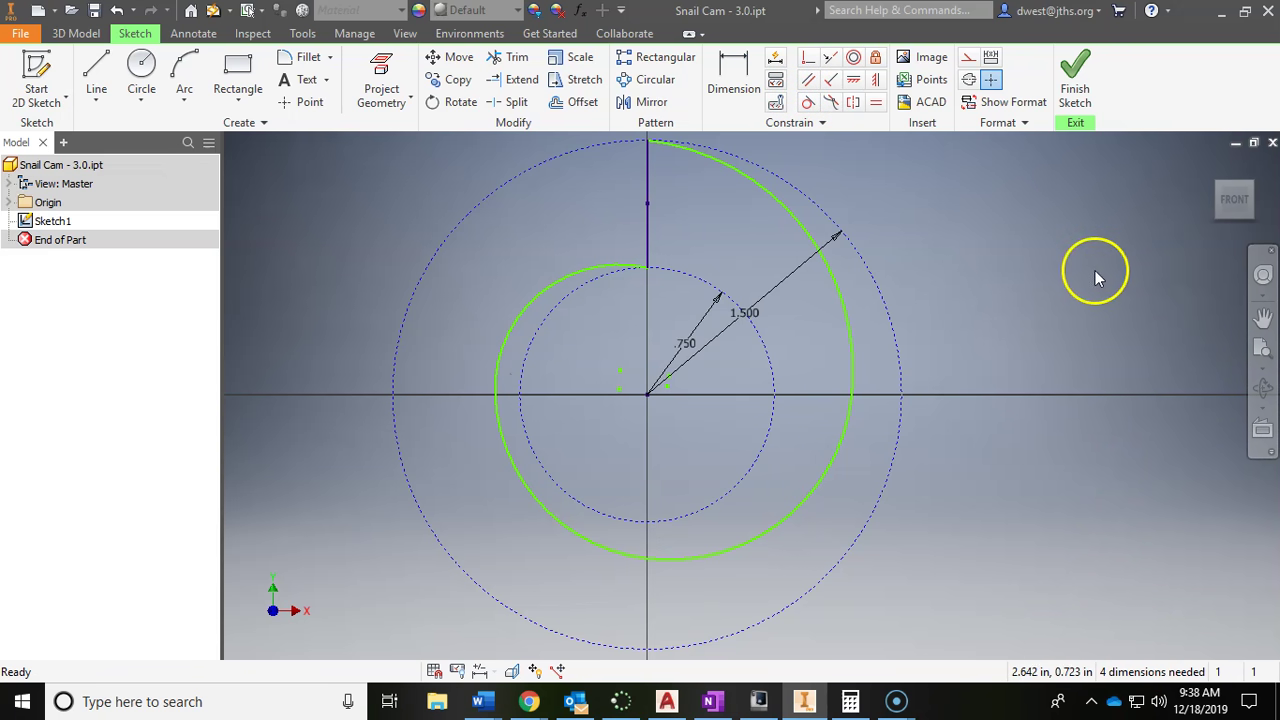
middle_click_drag(1034, 306, 1050, 325)
left_click(1043, 285)
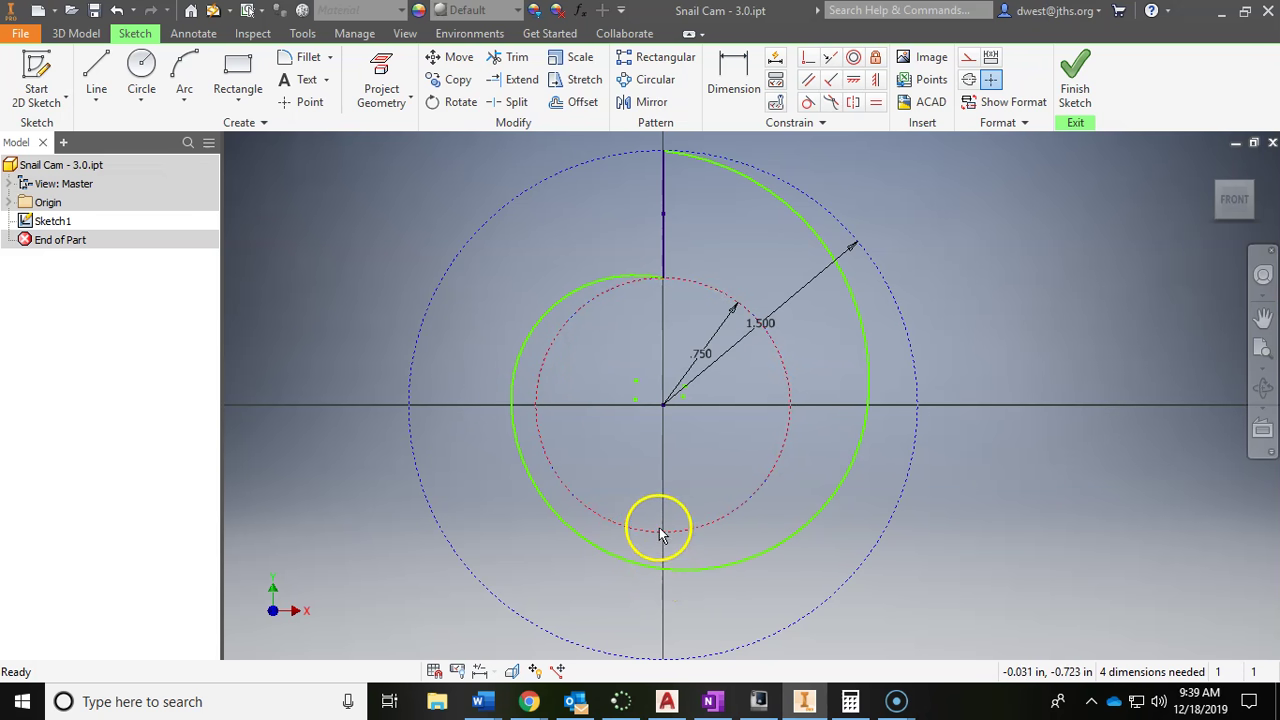
left_click(866, 418)
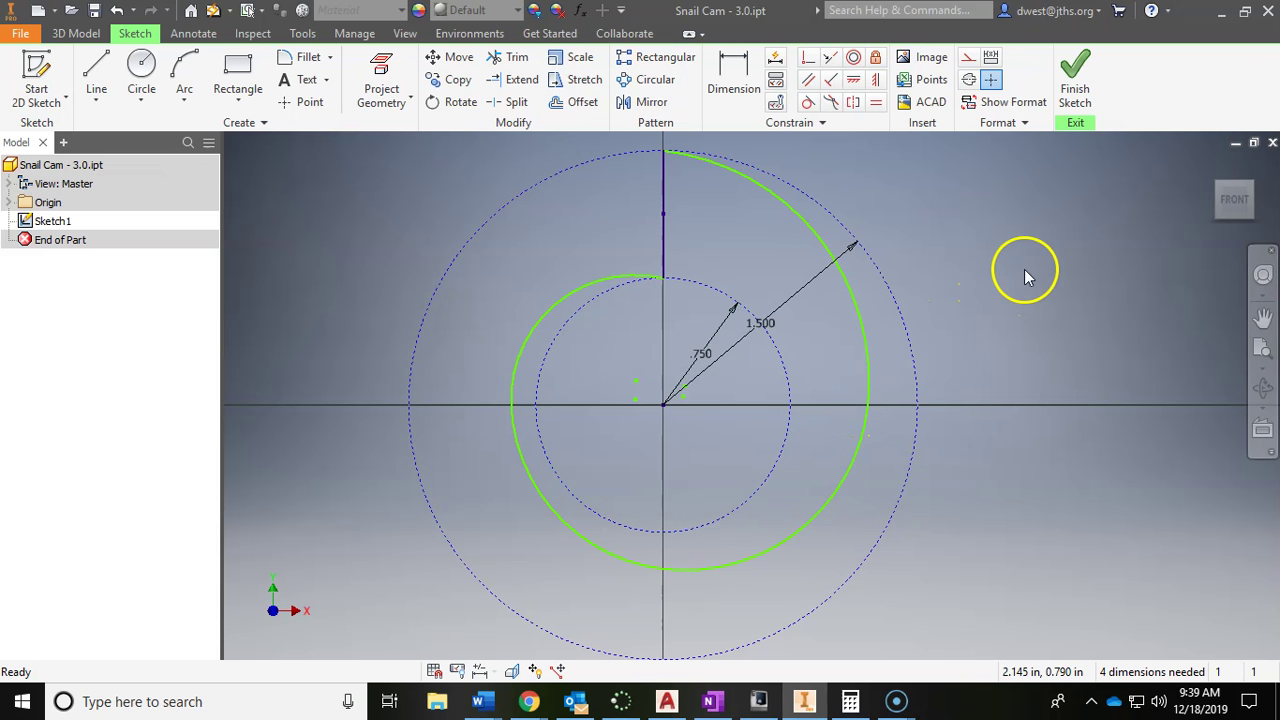
Review the sketch's model parameters in the Parameters table and close it.
left_click(357, 34)
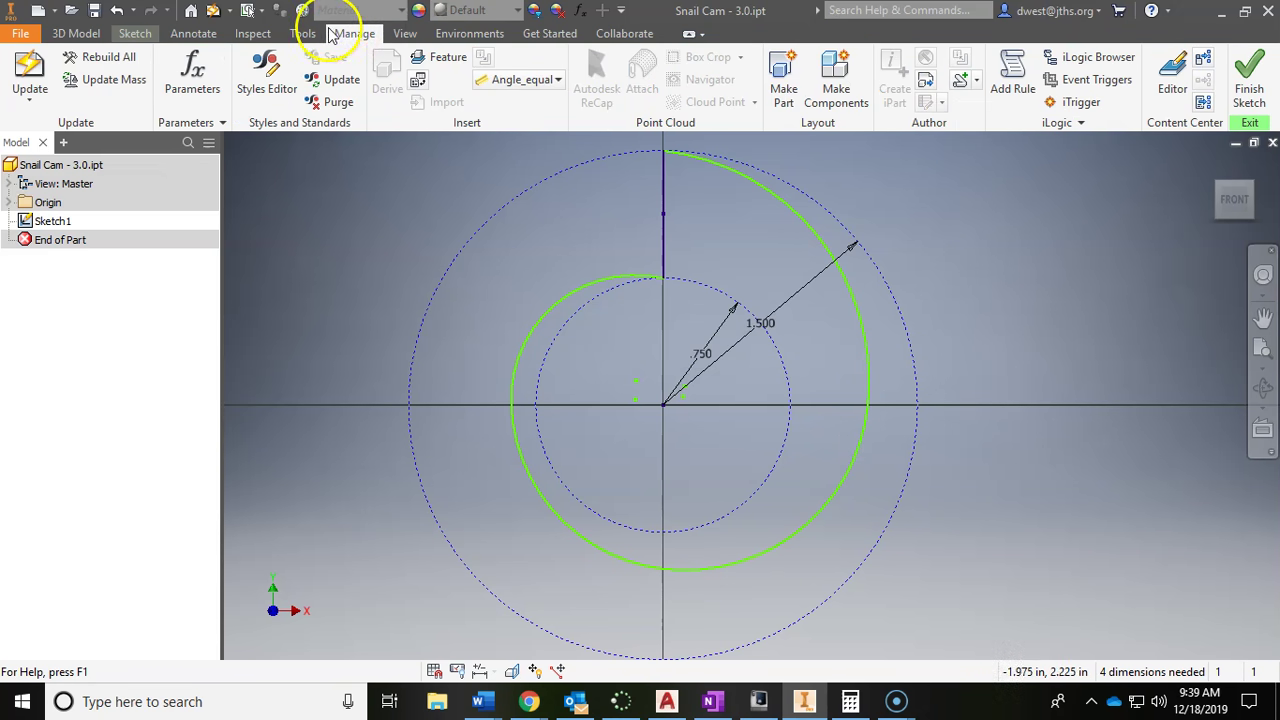
left_click(190, 72)
middle_click_drag(938, 343, 1160, 337)
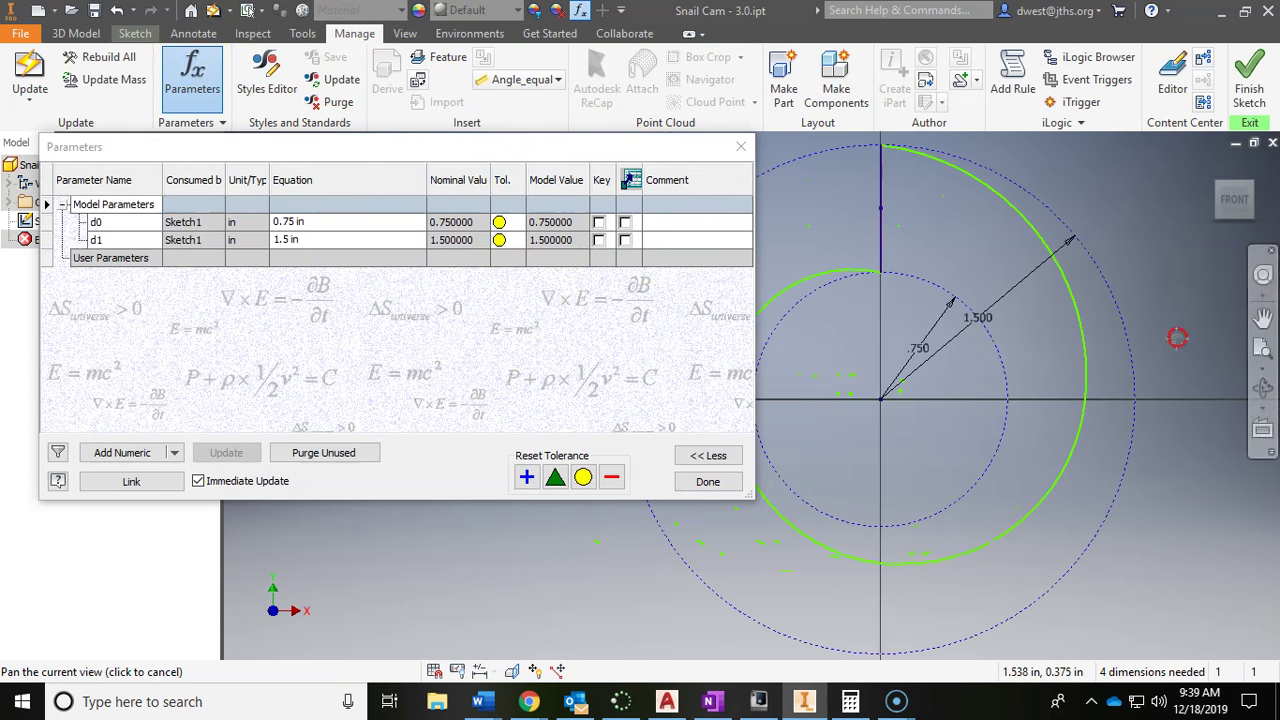
left_click(742, 147)
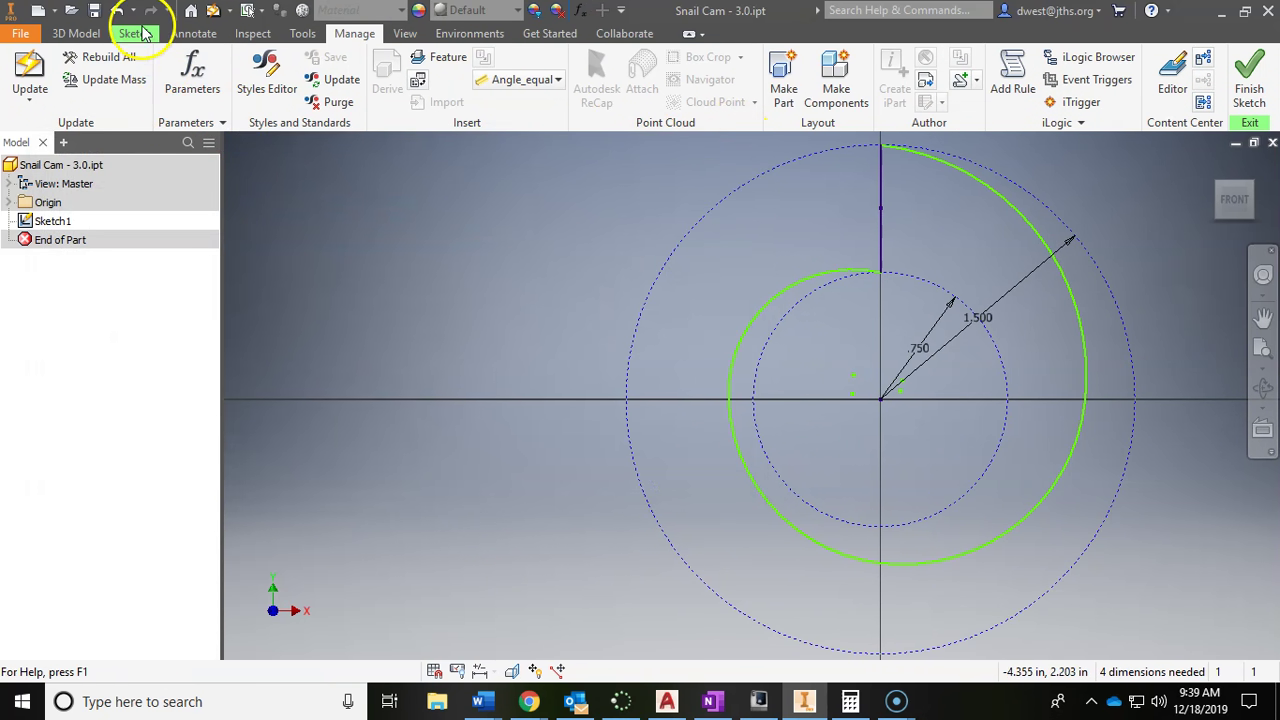
Dimension the horizontal distance from the origin to the arc endpoint on the negative X axis, accepting the drawn value.
left_click(137, 33)
middle_click_drag(620, 349, 551, 341)
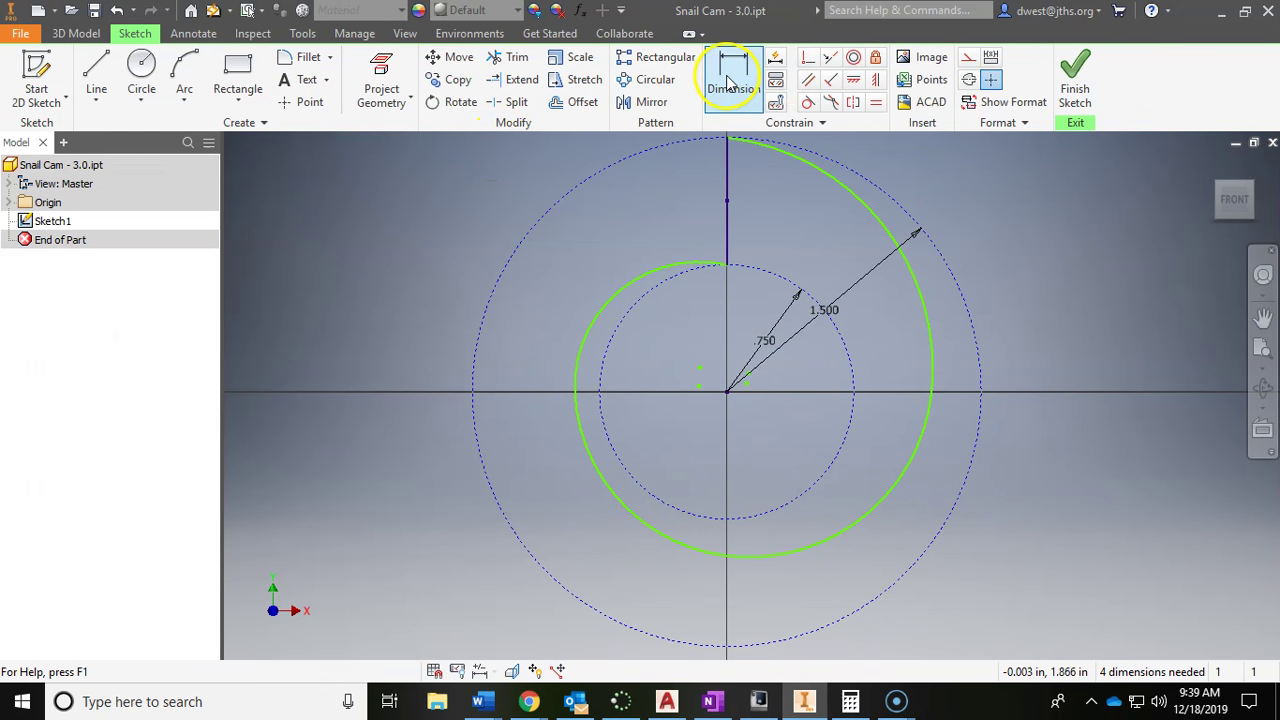
left_click(733, 78)
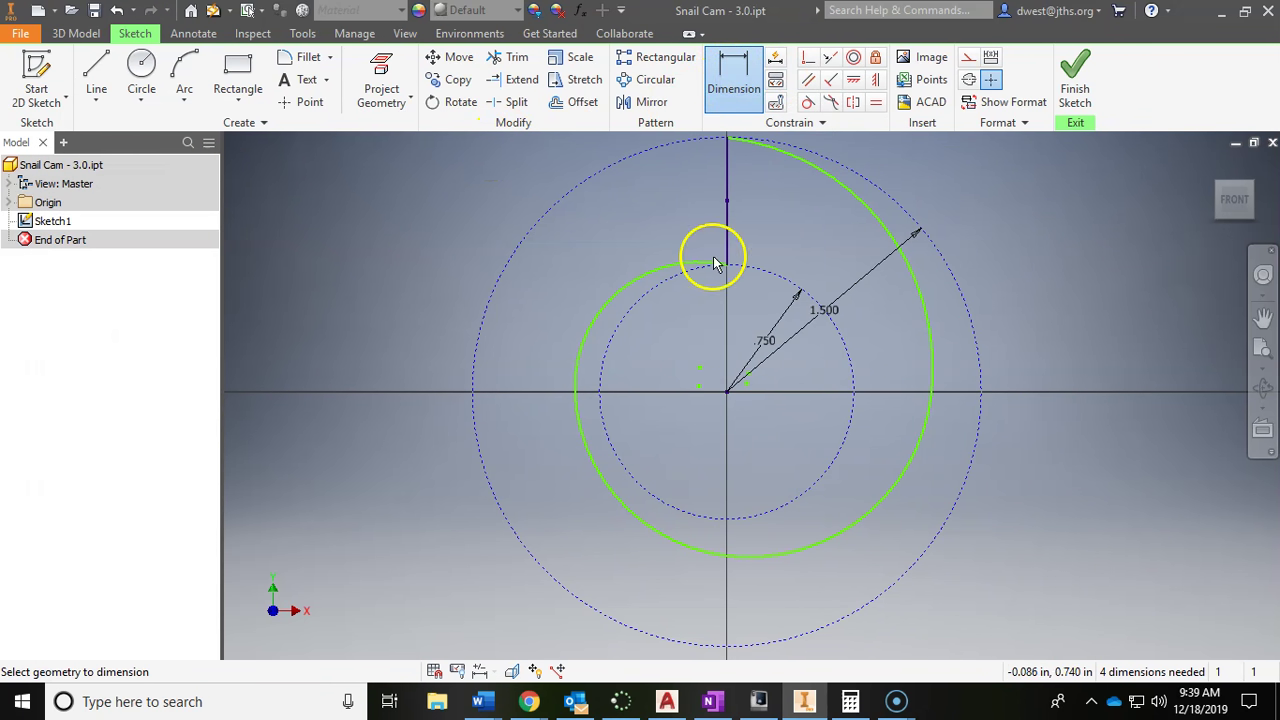
left_click(727, 391)
left_click(576, 391)
left_click(640, 598)
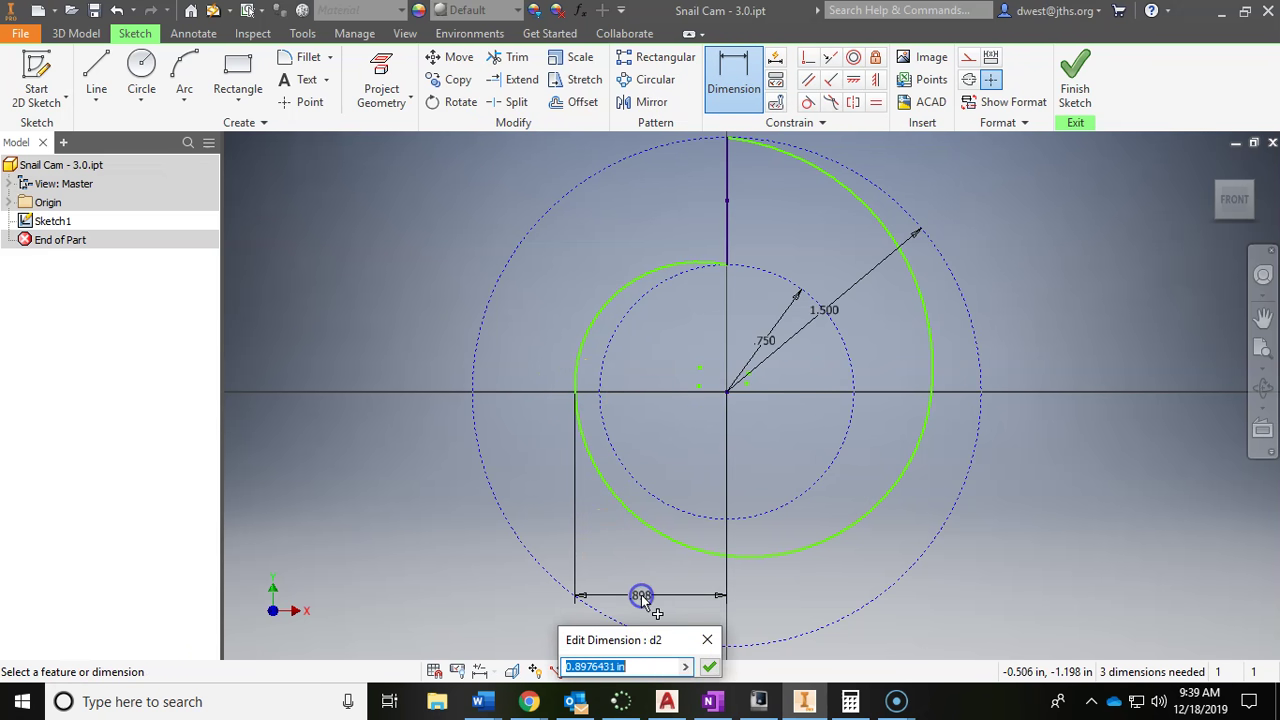
left_click(709, 667)
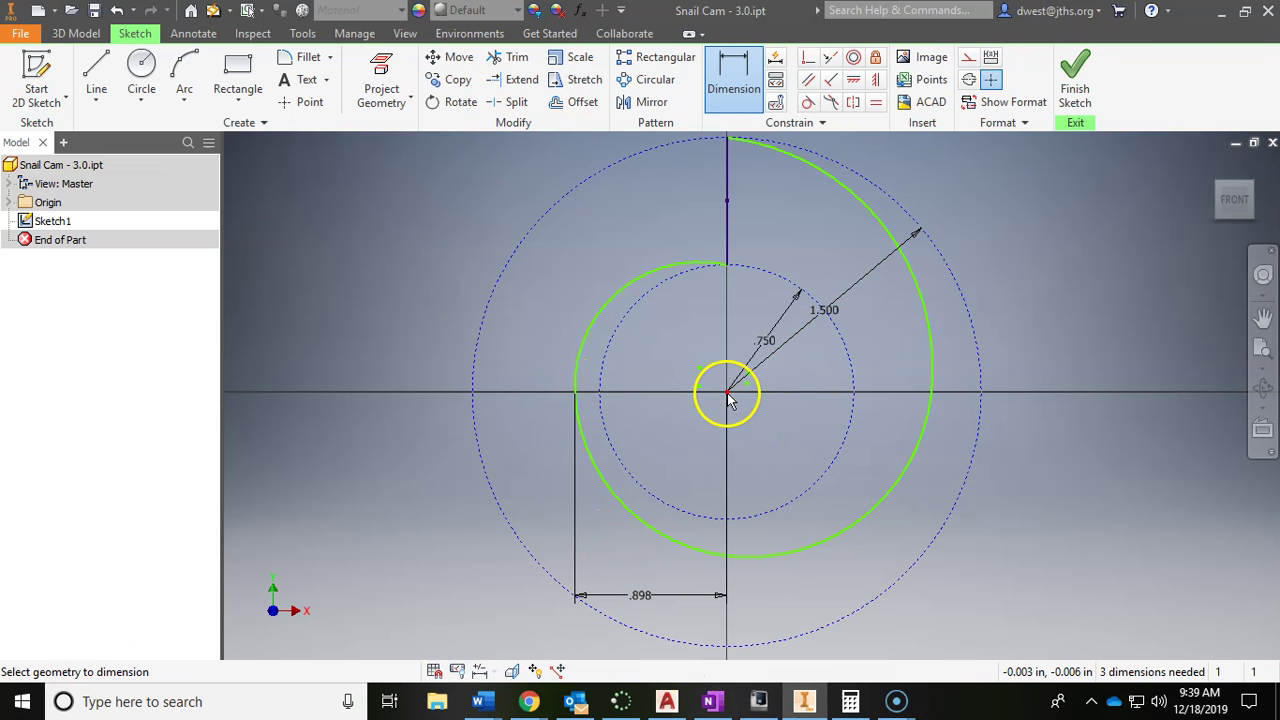
Dimension the vertical distance from the origin to the arc endpoint on the negative Y axis, accepting the drawn value.
left_click(771, 530)
left_click(728, 557)
left_click(1022, 487)
left_click(1087, 551)
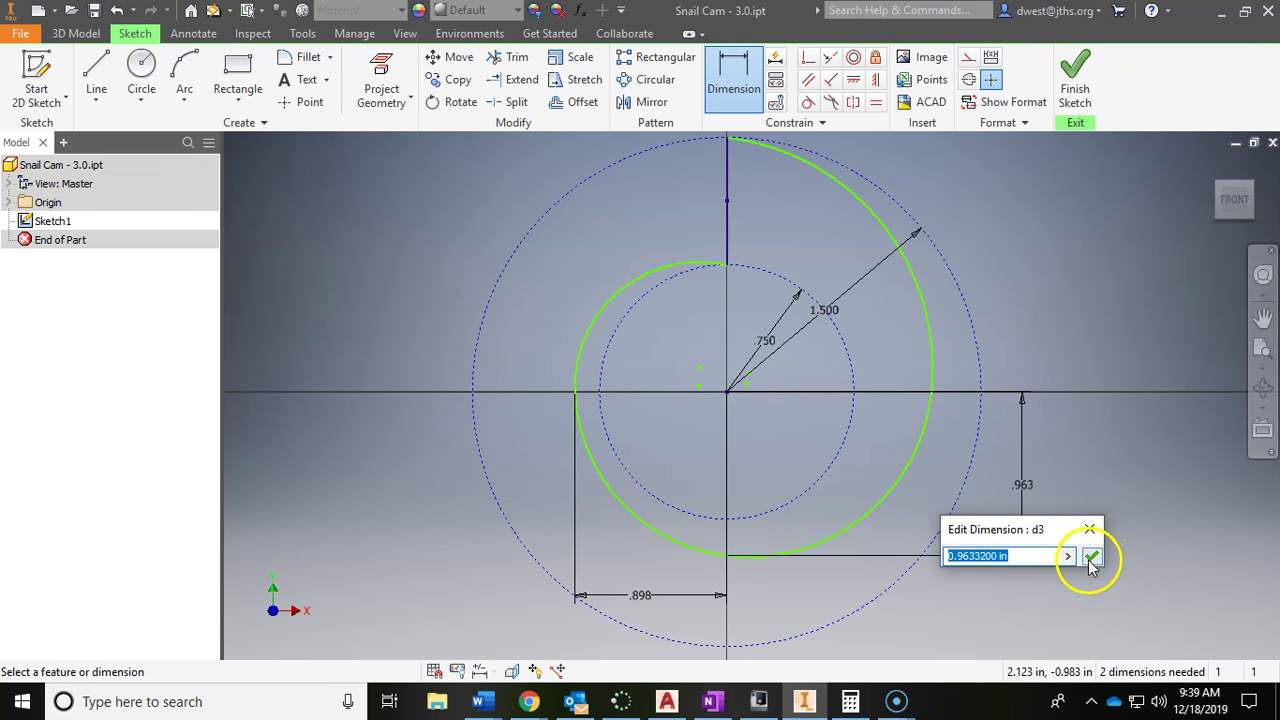
Dimension the horizontal distance from the origin to the arc endpoint on the positive X axis, placed above the cam, accepting the drawn value.
left_click(727, 391)
left_click(931, 392)
mouse_move(930, 340)
middle_mouse_down()
mouse_move(846, 334)
mouse_move(800, 177)
middle_mouse_up()
left_click(808, 158)
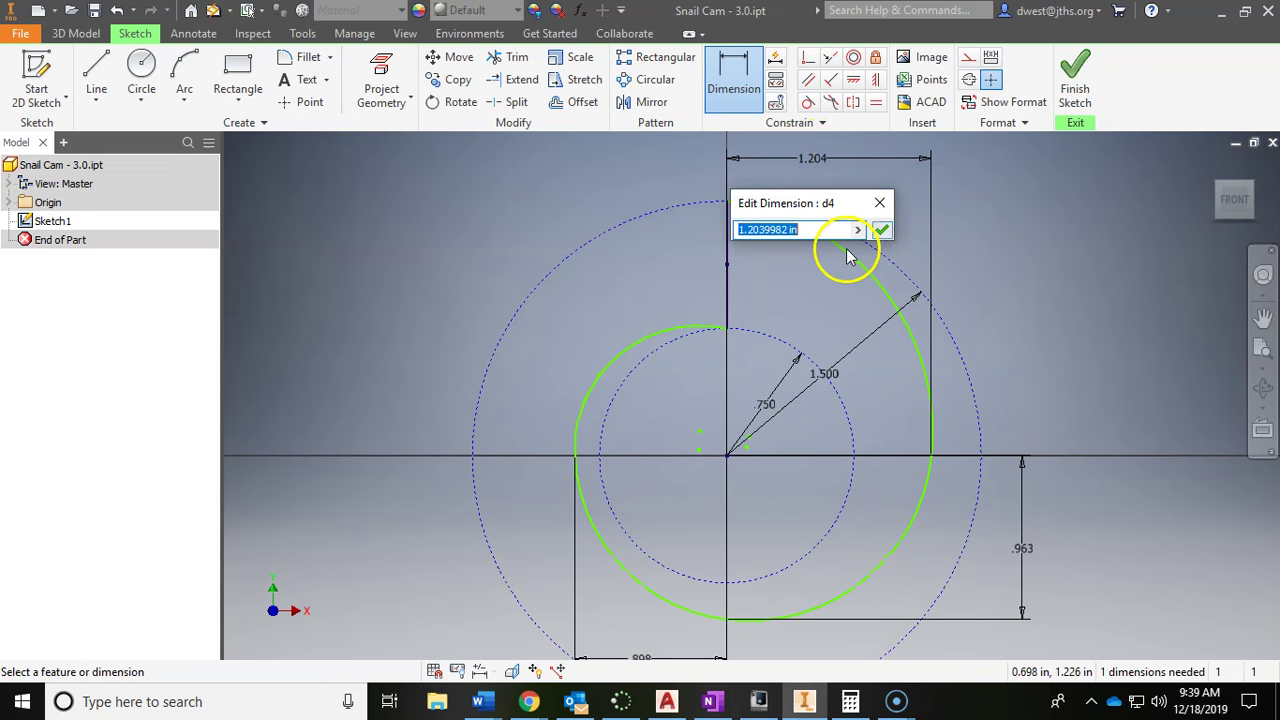
left_click(880, 230)
scroll(951, 371, "down", 3)
middle_click_drag(951, 371, 790, 328)
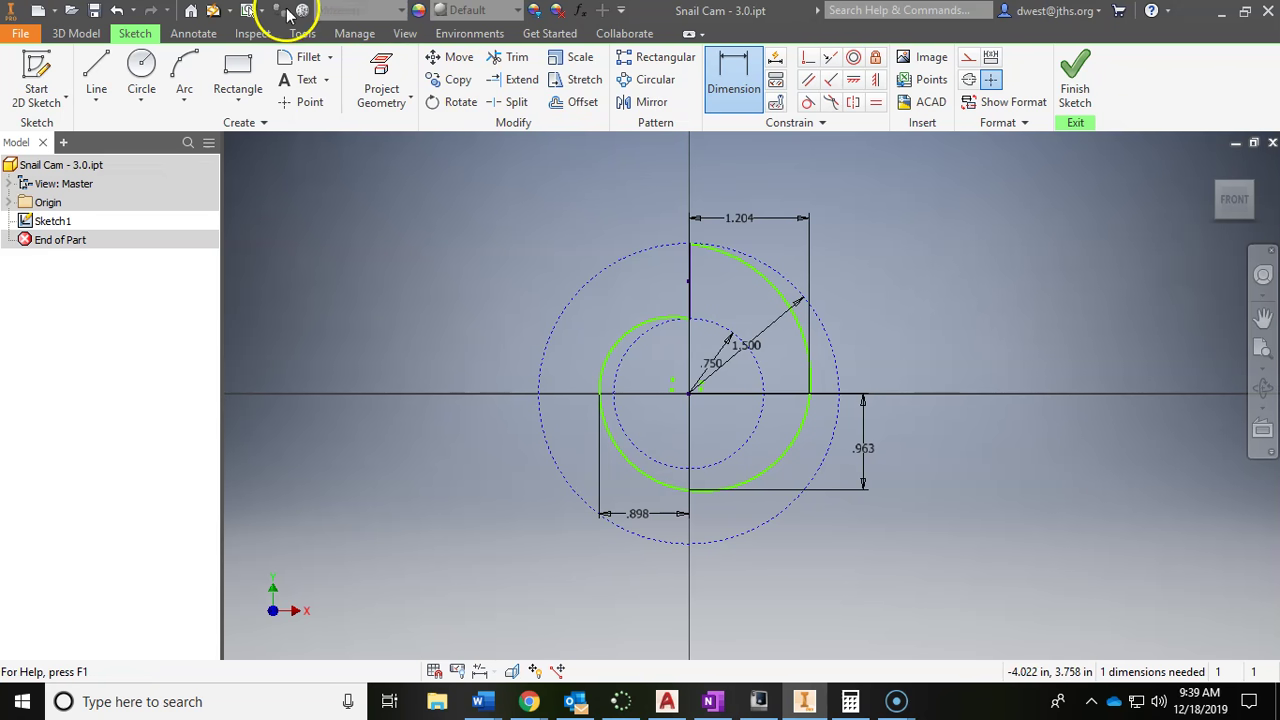
Rename the model parameter d0, the inner circle's 0.75 in radius, to r1 in the Parameters table.
left_click(356, 34)
left_click(200, 72)
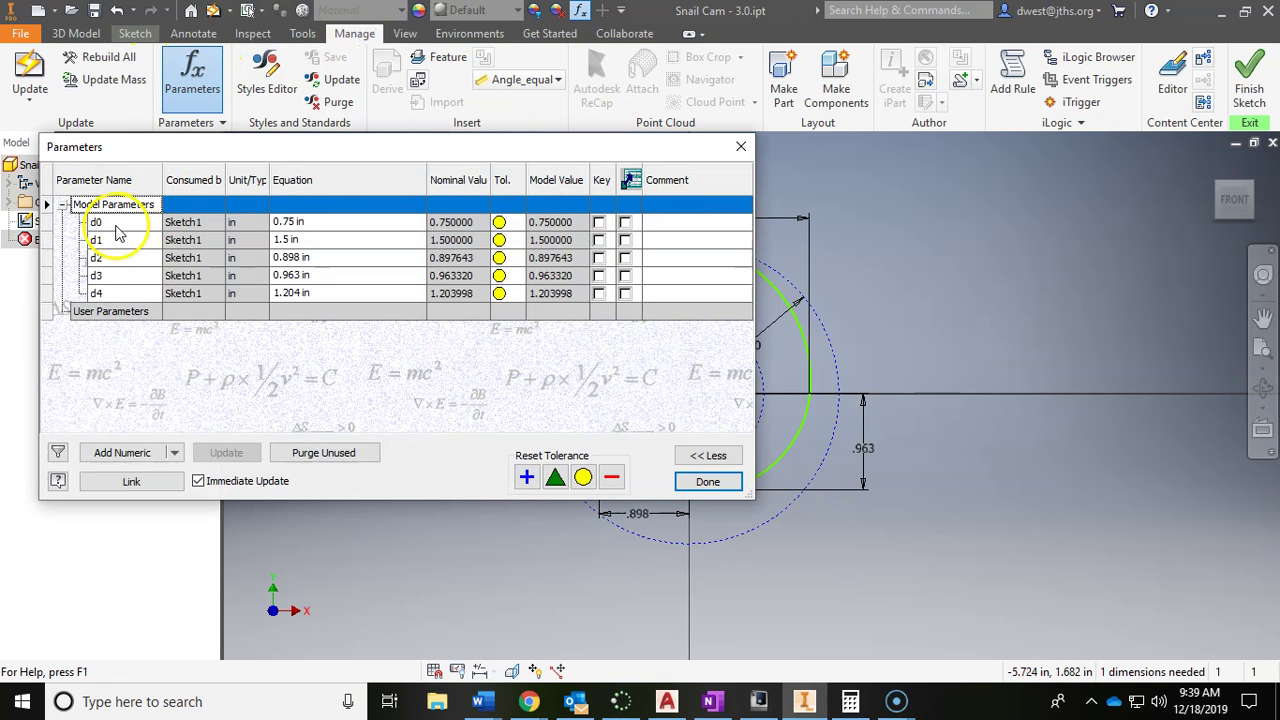
left_click_drag(283, 148, 270, 153)
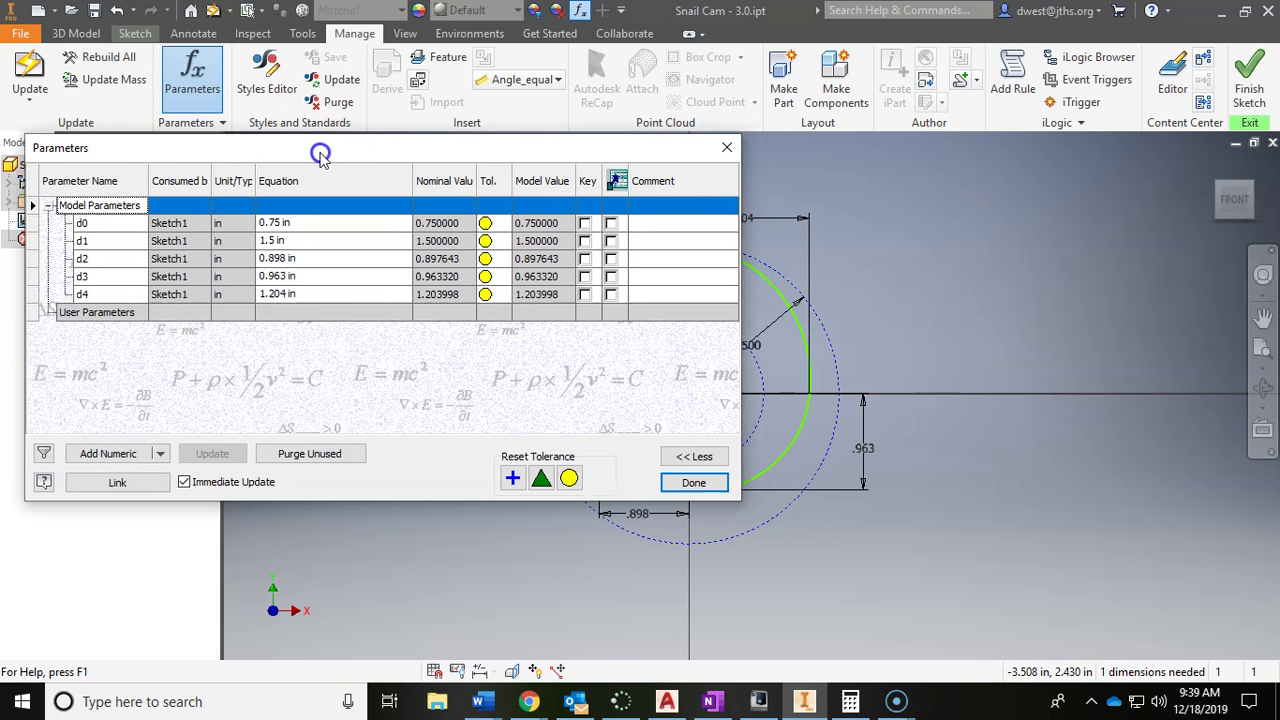
middle_click_drag(937, 297, 1192, 300)
left_click(88, 242)
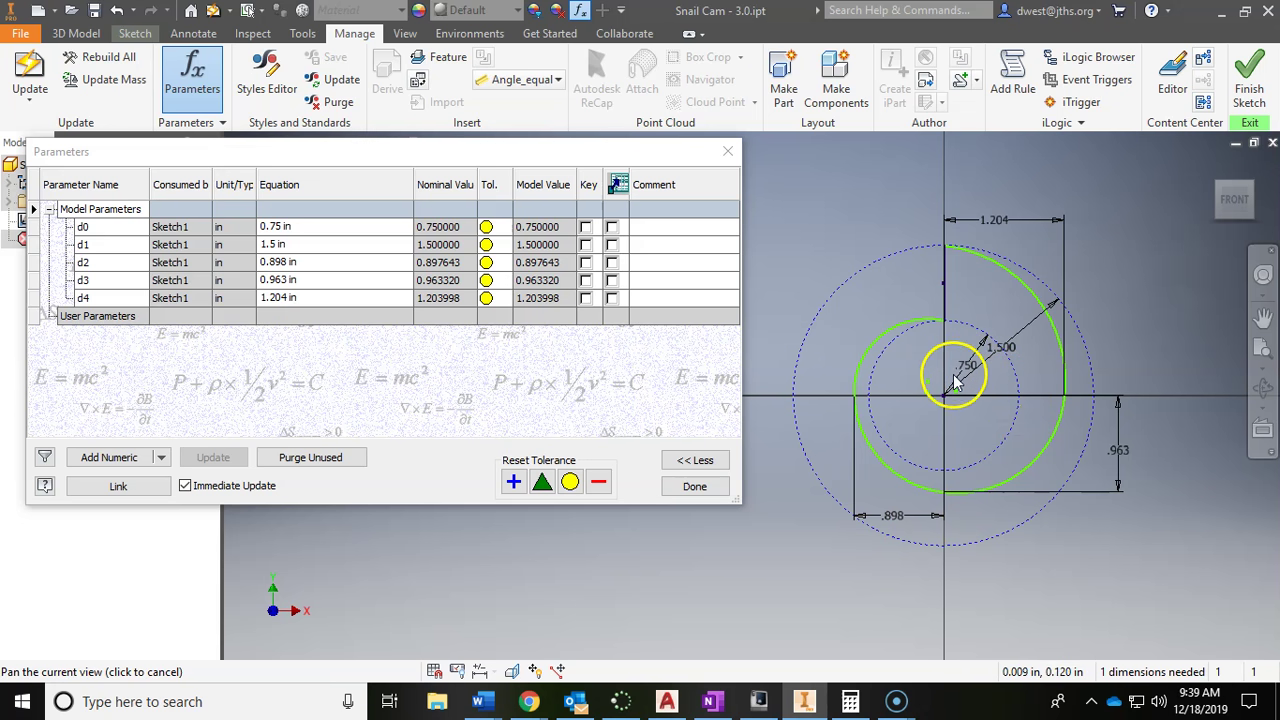
left_click(107, 233)
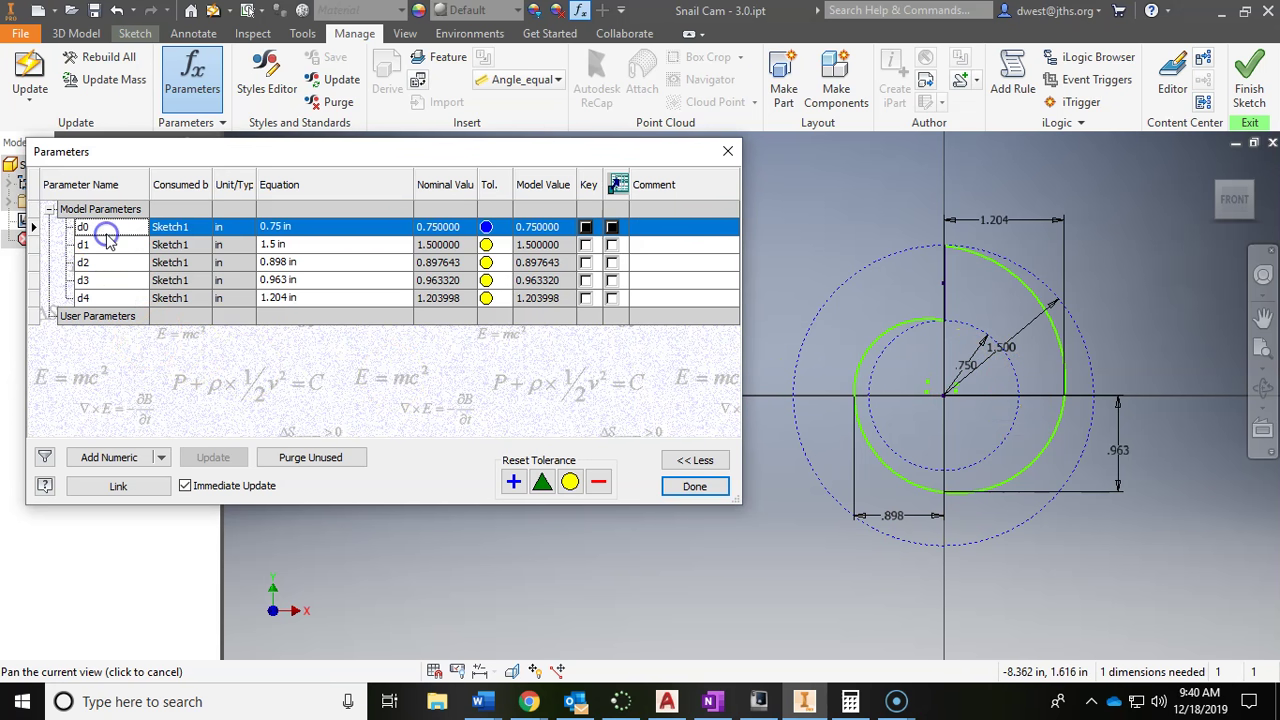
left_click(102, 228)
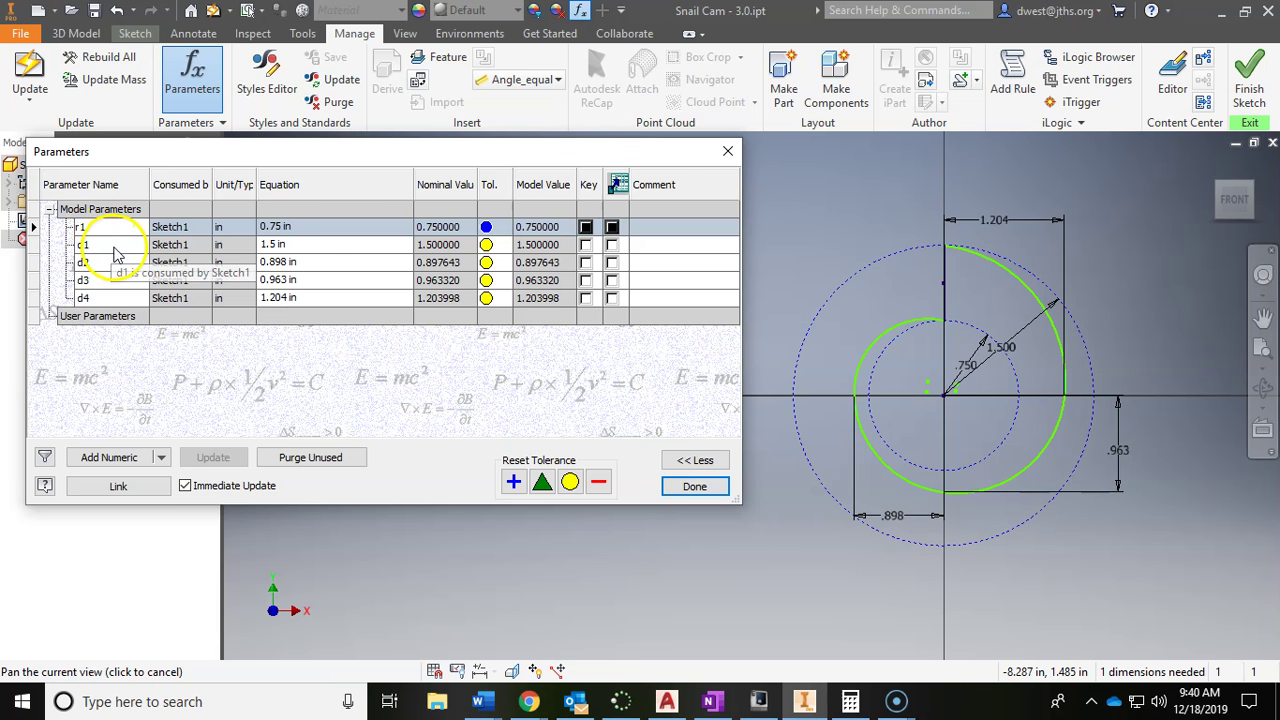
Rename the model parameter d1, the outer circle's 1.5 in radius, to r2.
double_click(115, 246)
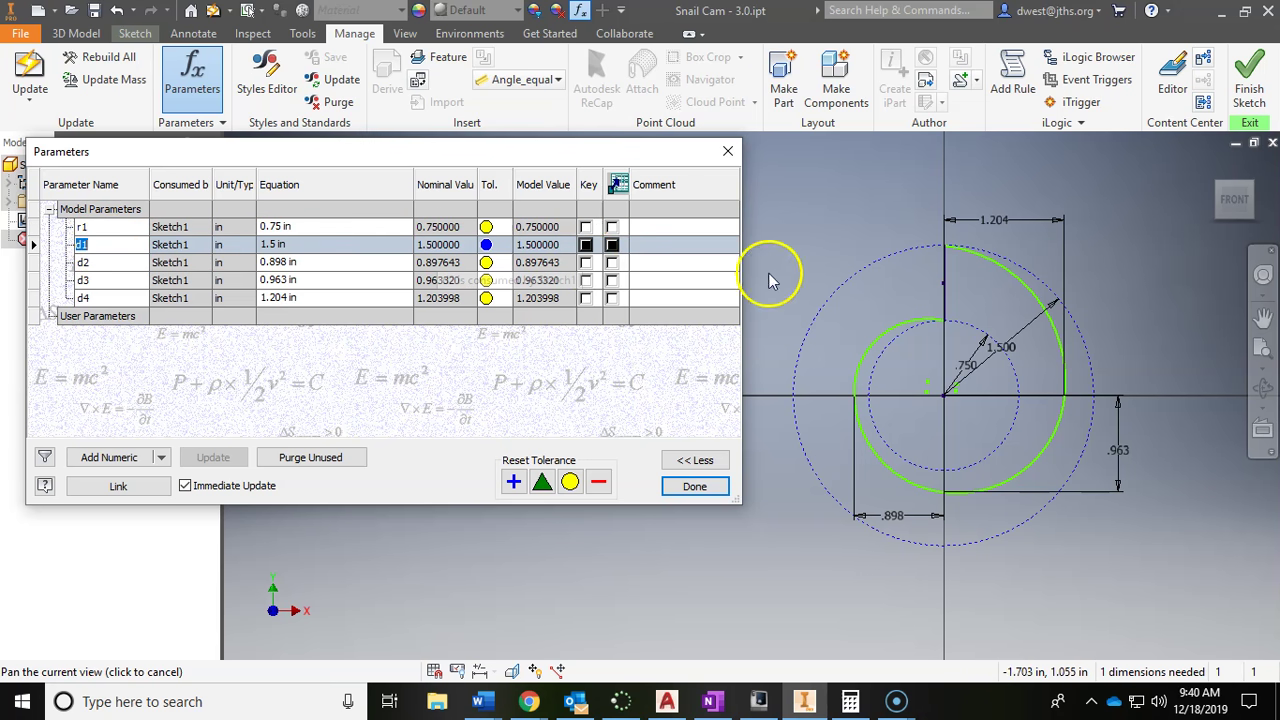
type("r2")
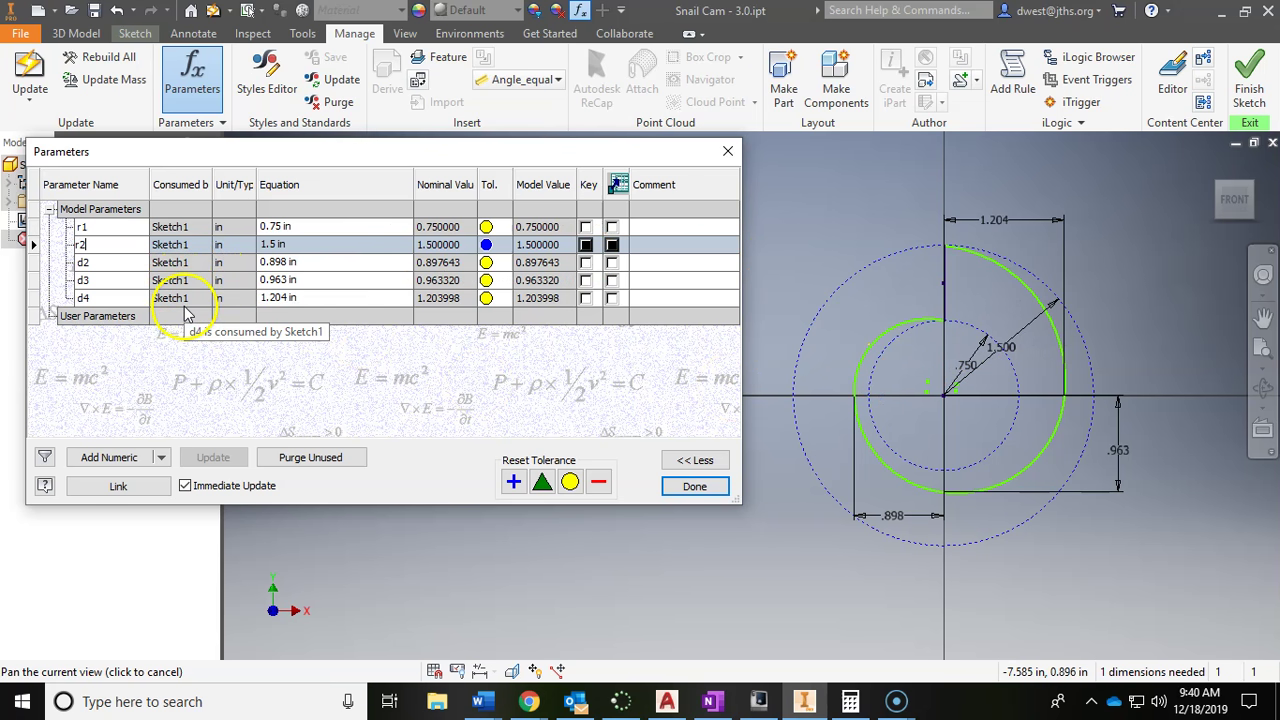
key("Return")
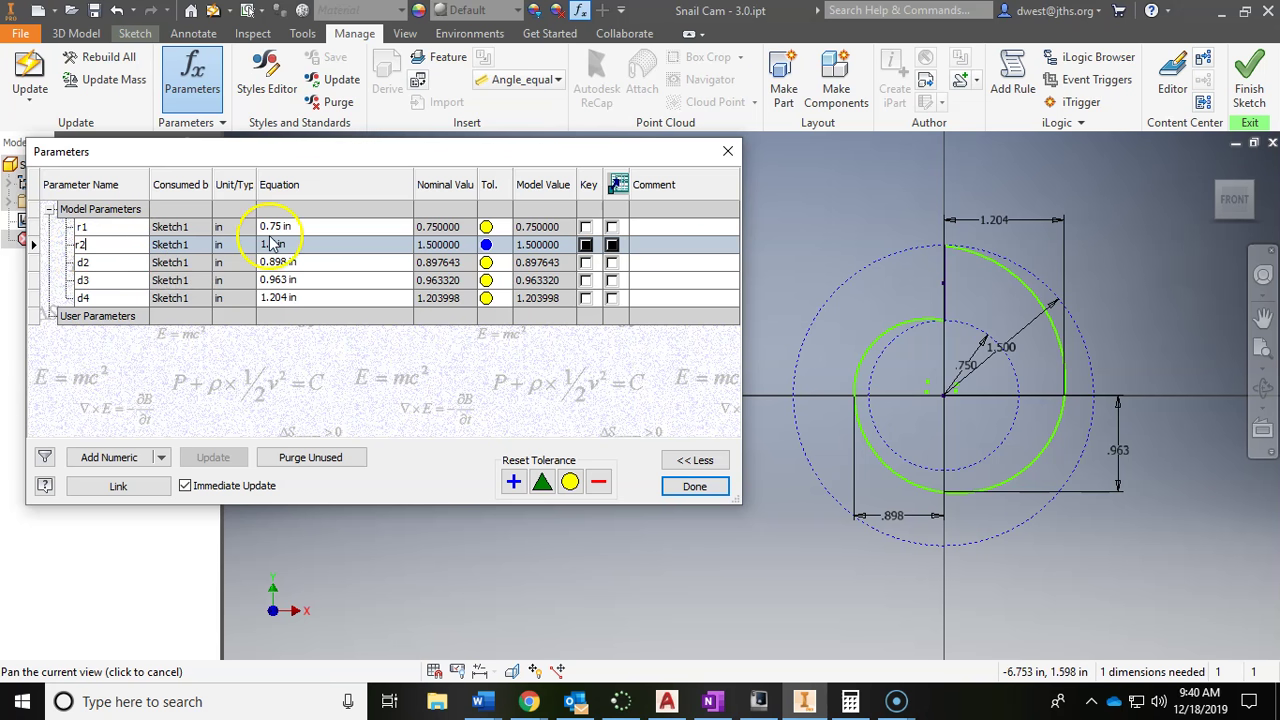
Set the equation of parameter d2, the negative X axis distance, to r1+0.25*(r2-r1).
double_click(90, 263)
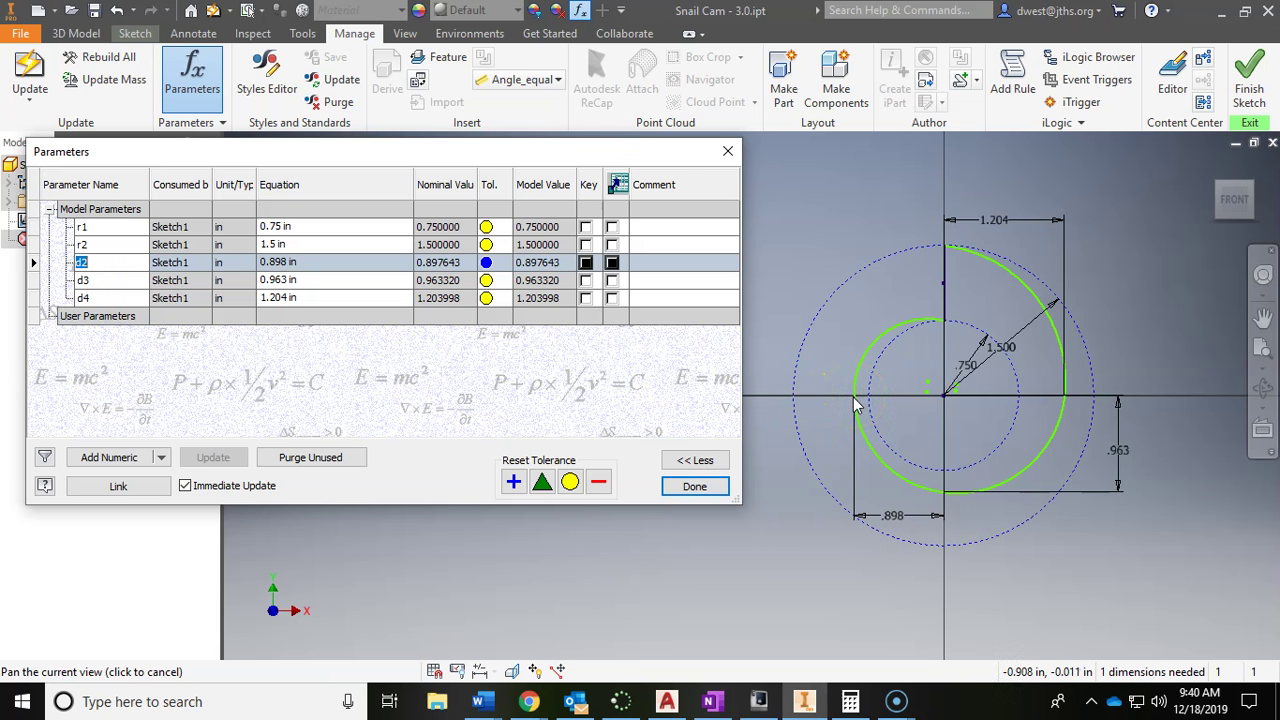
mouse_move(870, 400)
left_mouse_down()
mouse_move(804, 400)
mouse_move(870, 400)
left_mouse_up()
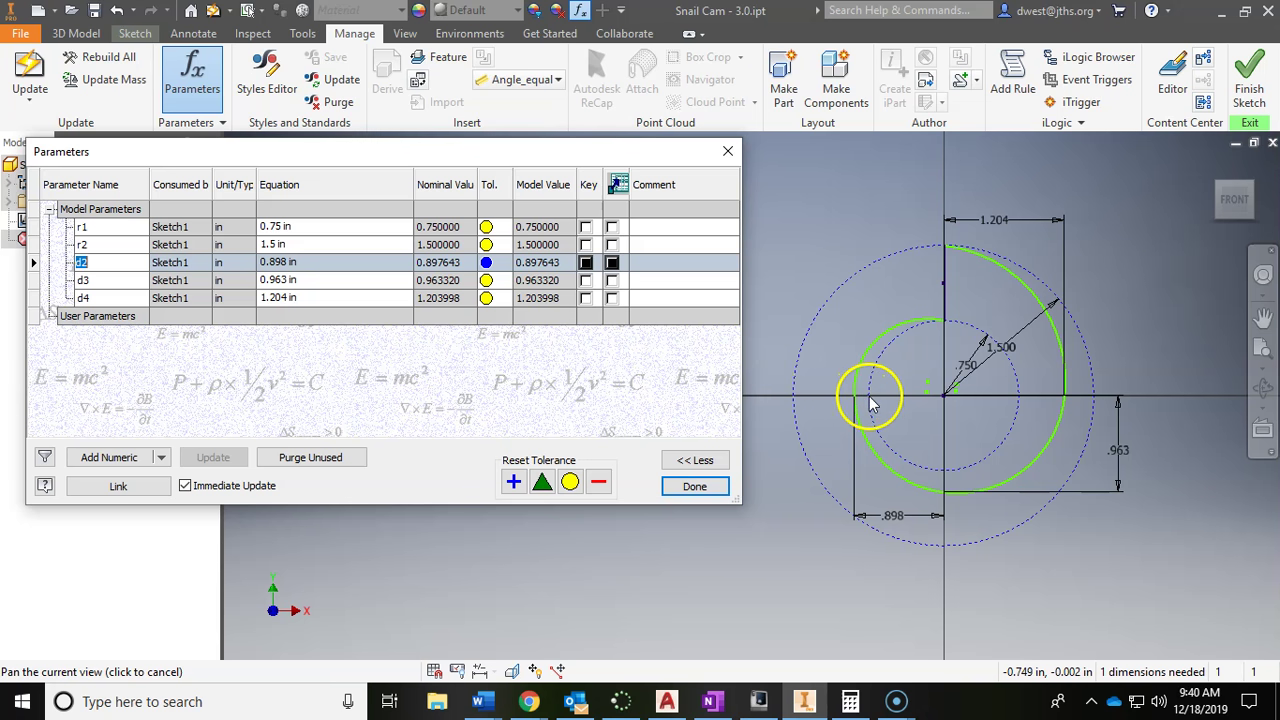
left_click(330, 263)
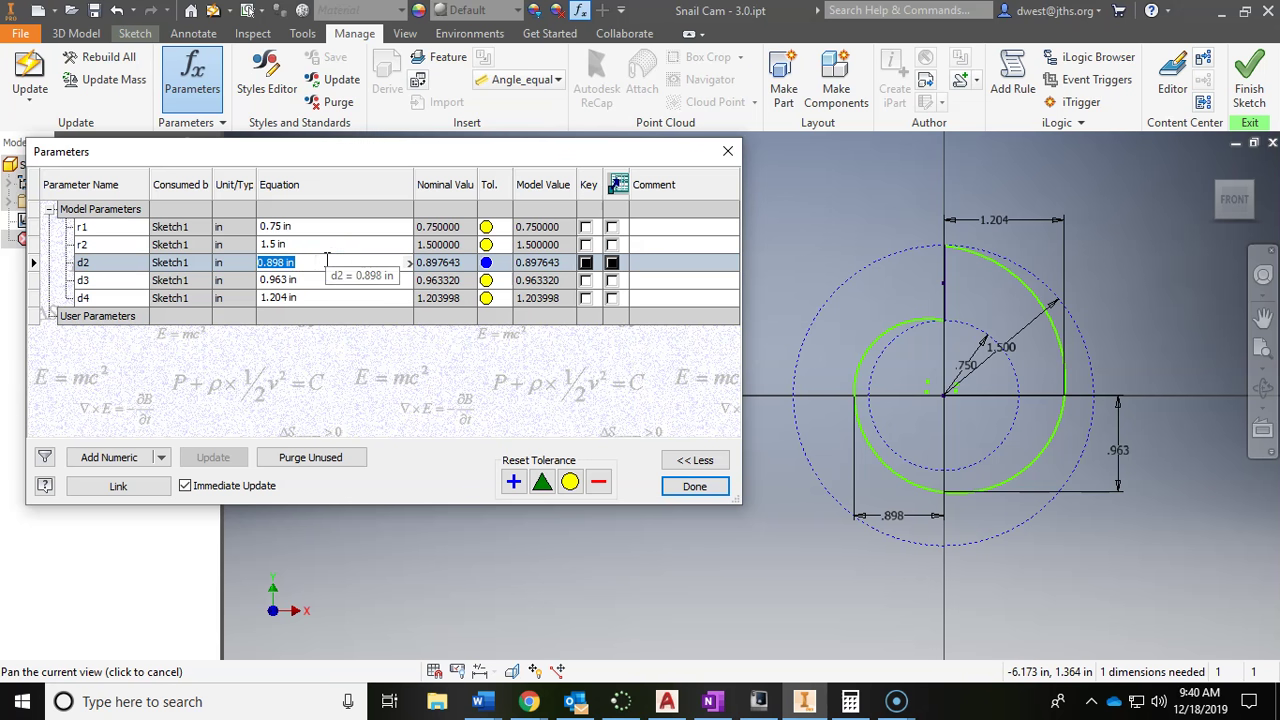
mouse_move(326, 260)
left_mouse_down()
mouse_move(945, 400)
mouse_move(797, 389)
mouse_move(333, 268)
left_mouse_up()
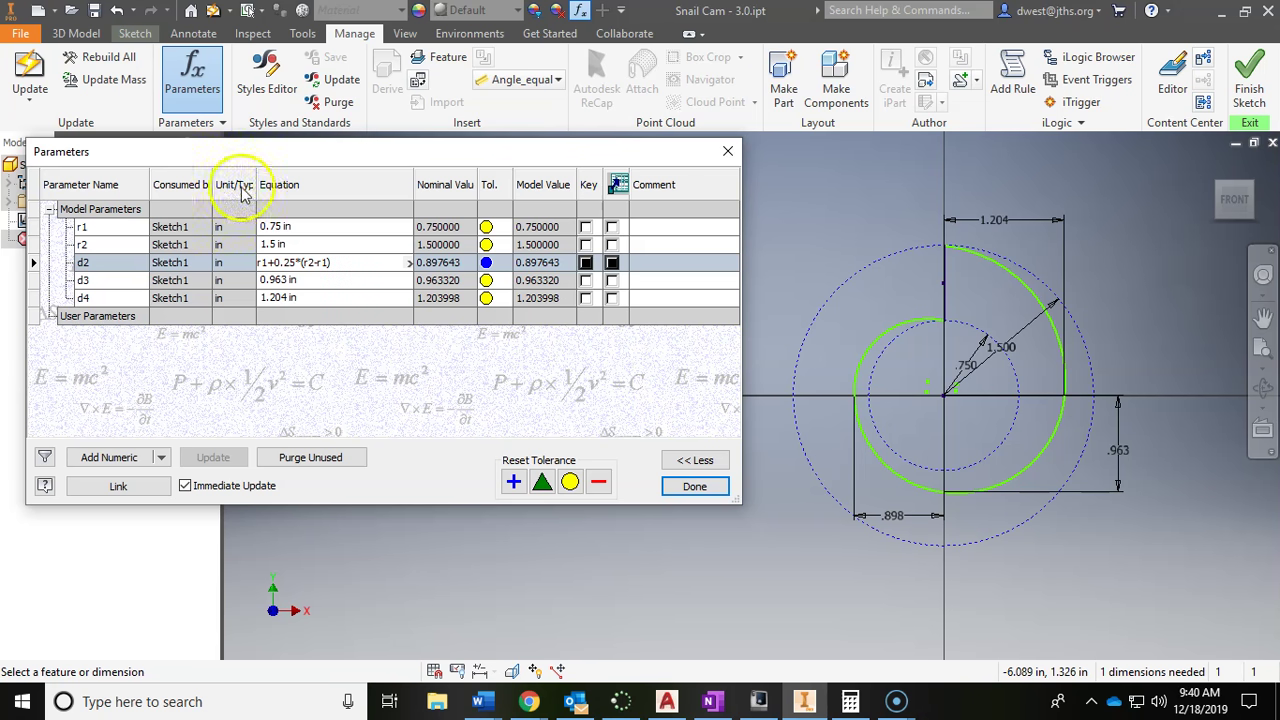
left_click(320, 265)
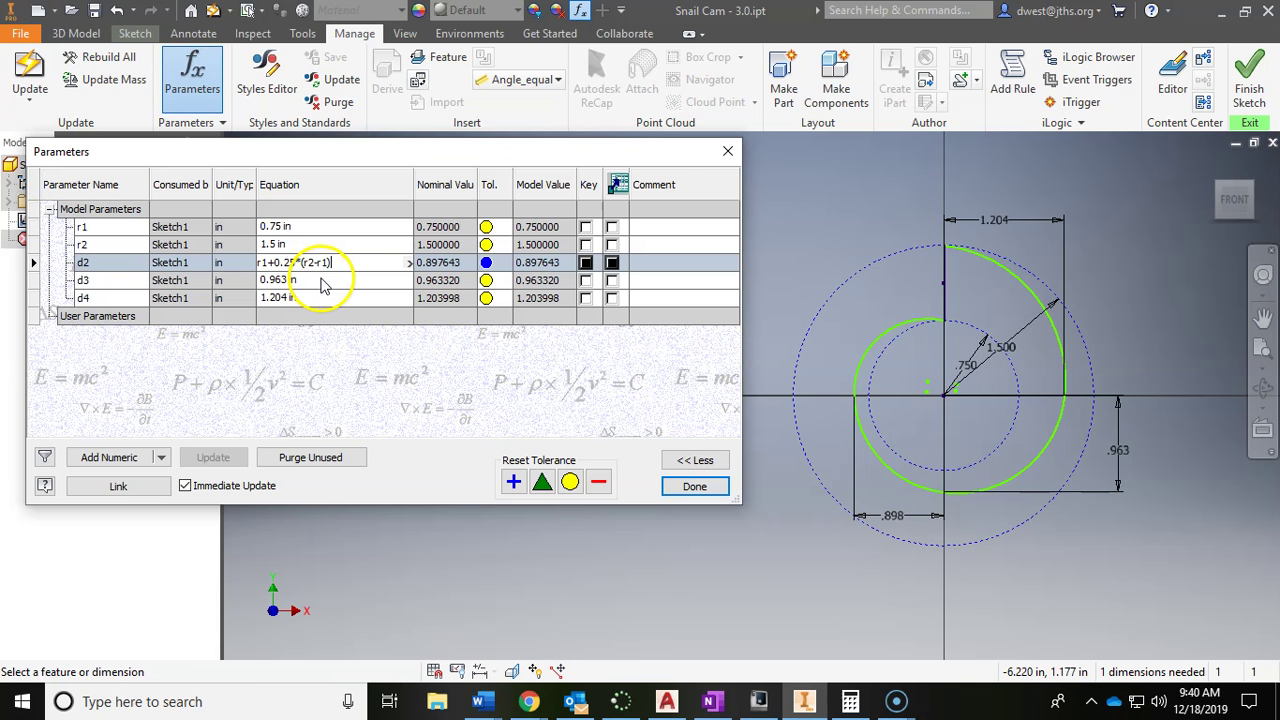
left_click(323, 282)
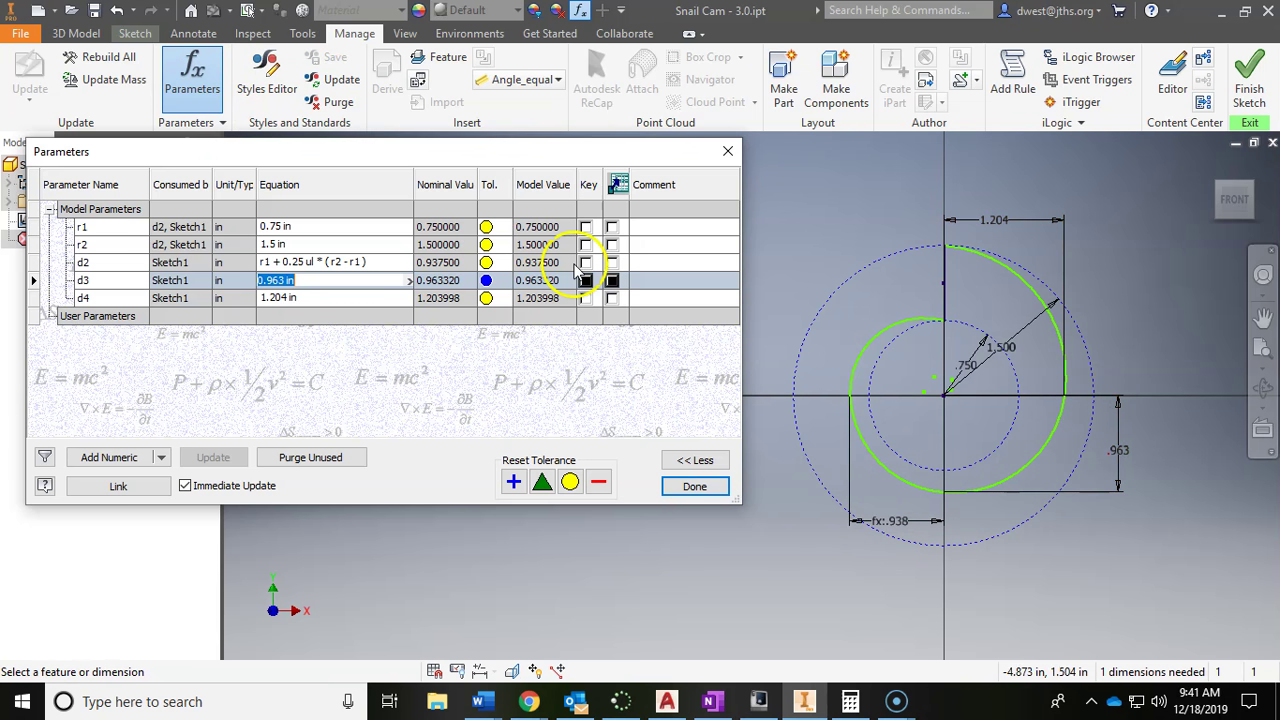
Copy d2's equation into parameter d3 and change its factor to 0.5, giving r1 + 0.5 ul * (r2 - r1).
left_click(380, 262)
key("ctrl+c")
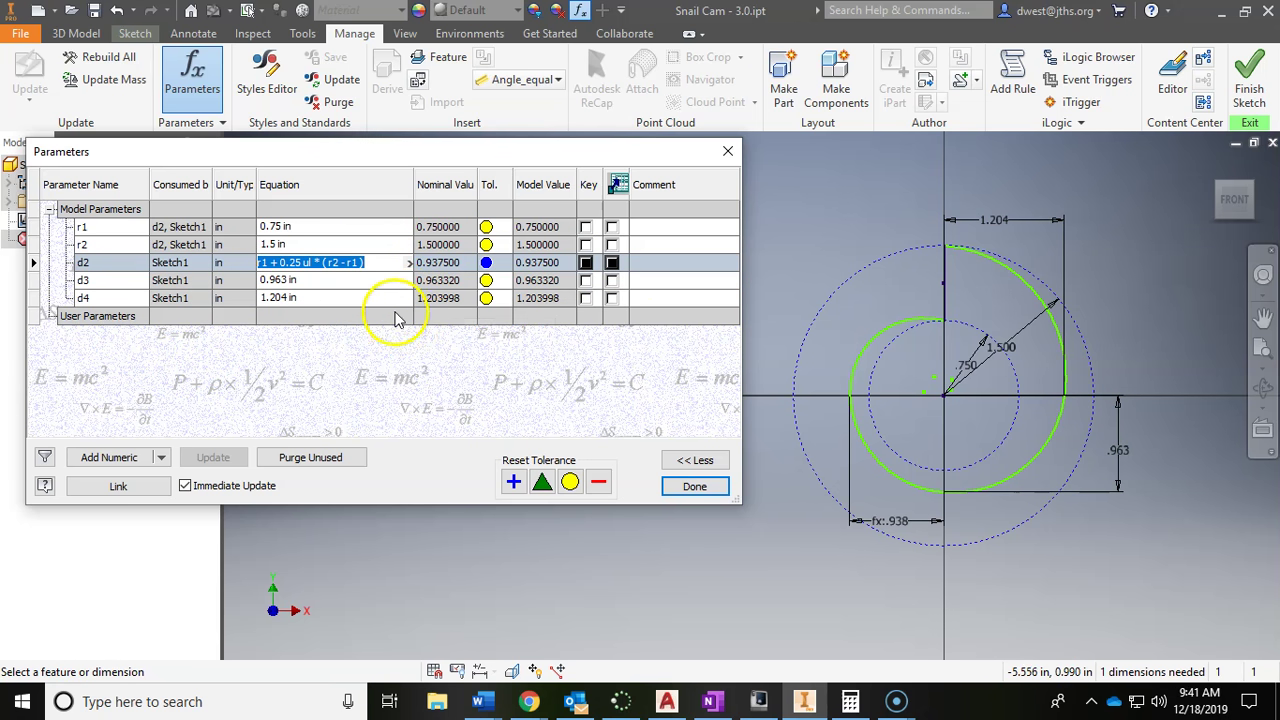
left_click(313, 281)
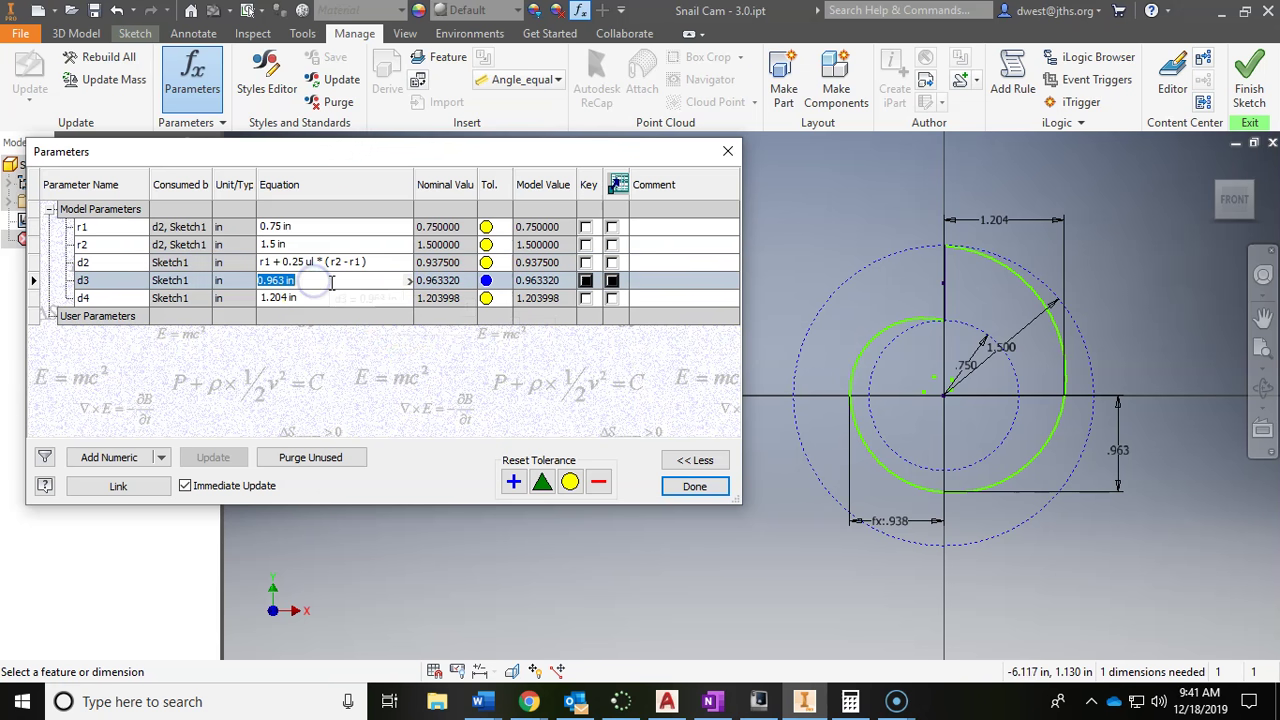
key("ctrl+v")
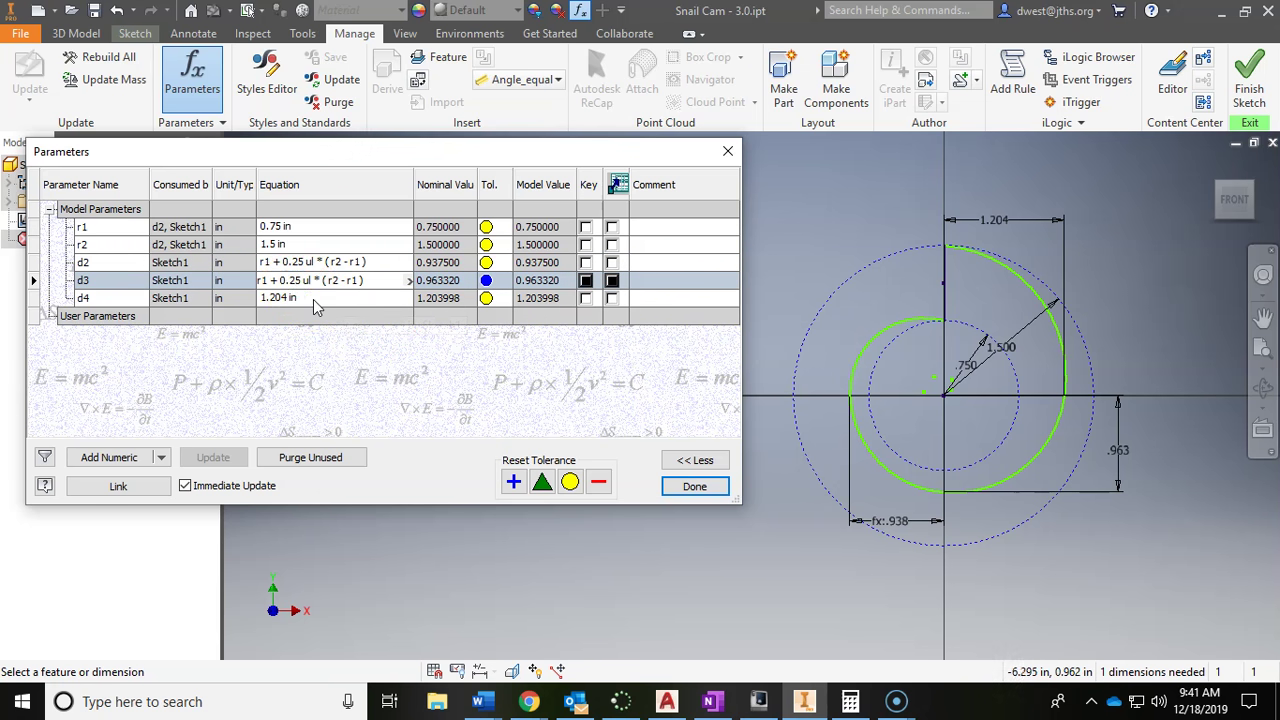
key("BackSpace")
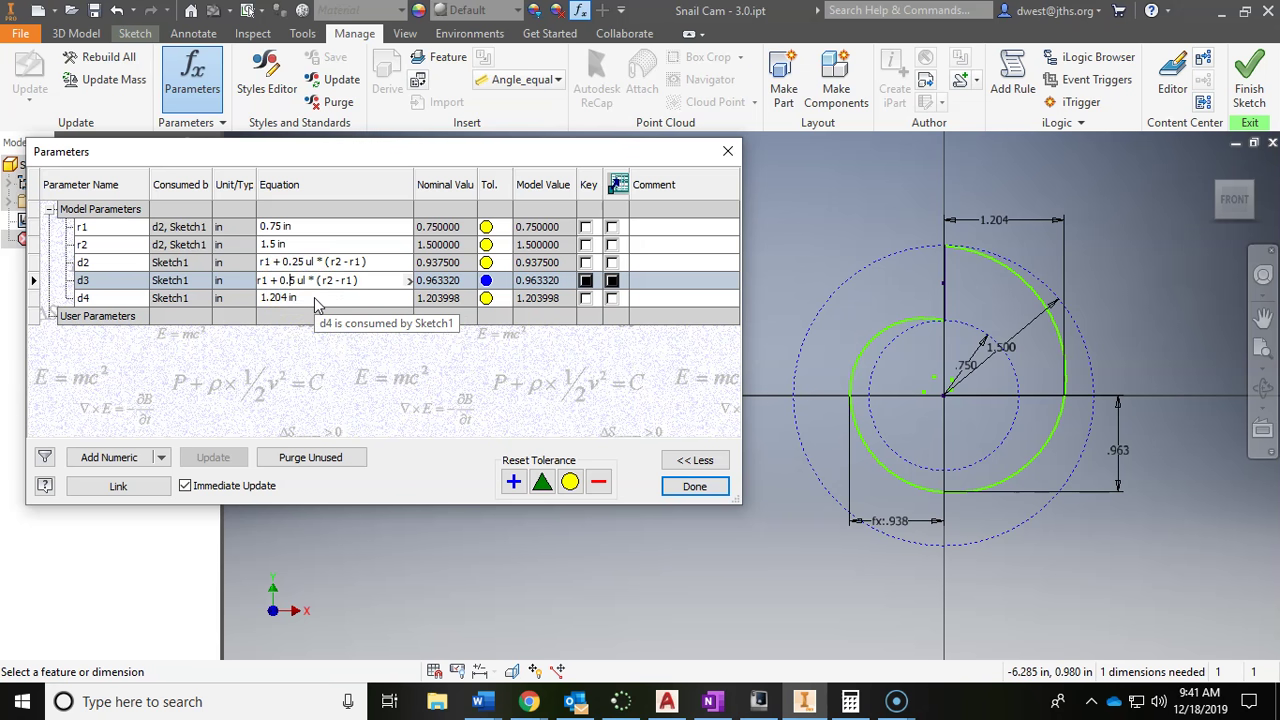
Set parameter d4's equation to r1 + 0.75 ul * (r2 - r1) by reusing the copied formula, and close the parameter table.
left_click(310, 298)
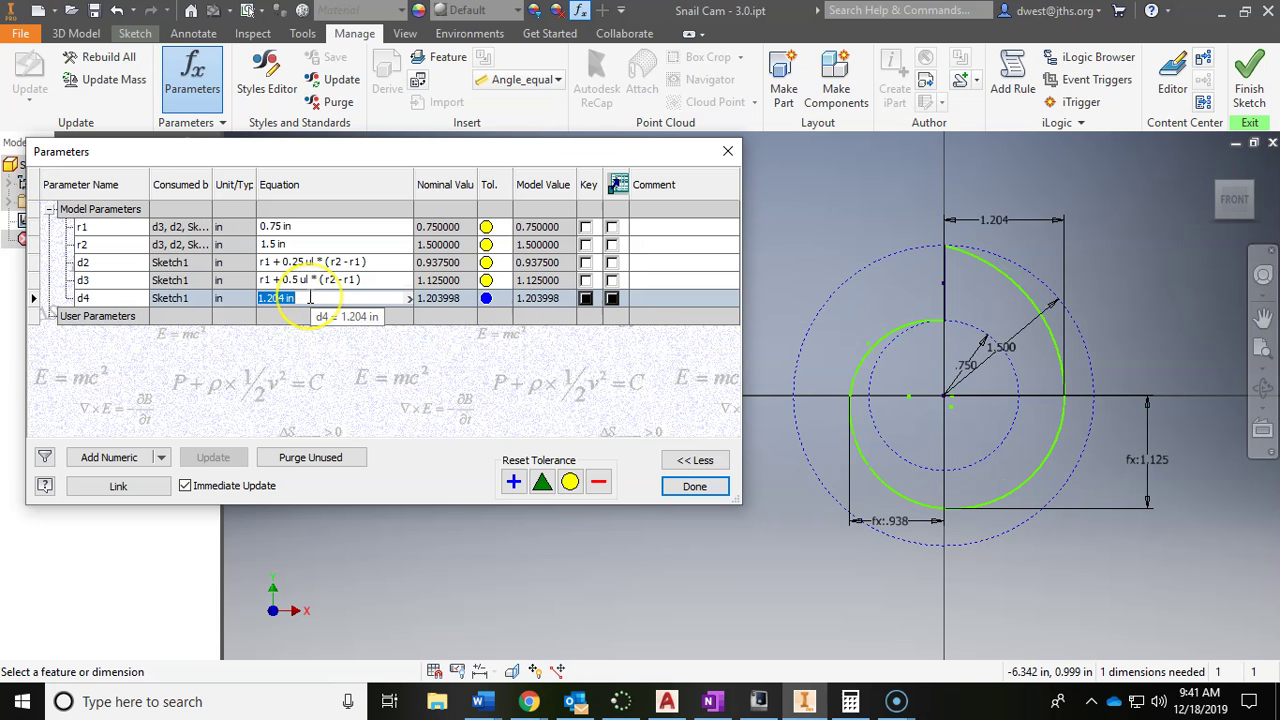
double_click(294, 298)
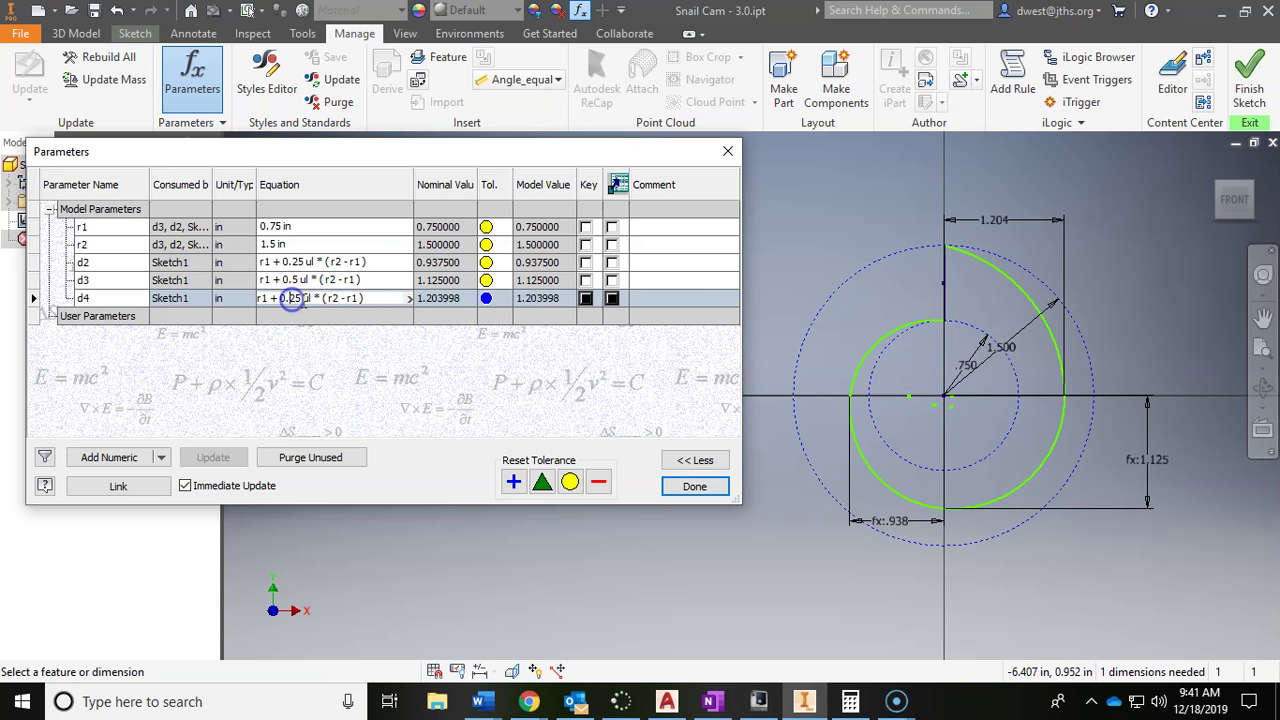
left_click(385, 281)
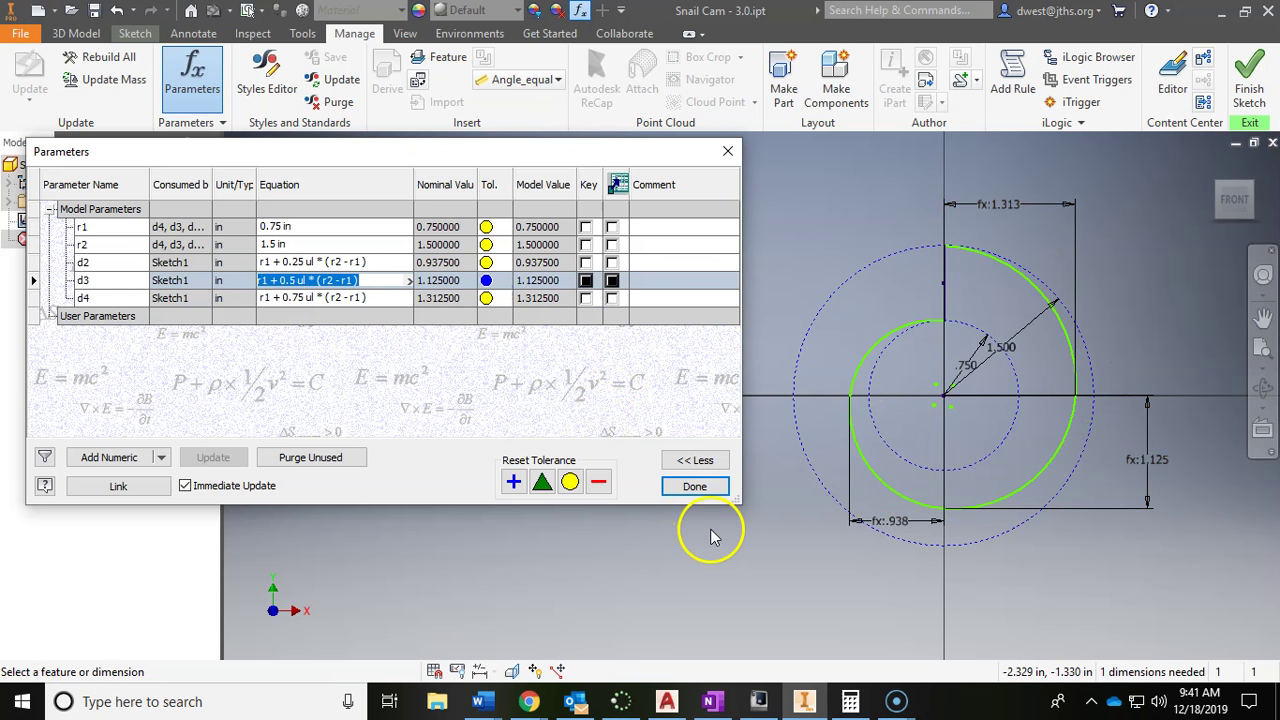
left_click(701, 490)
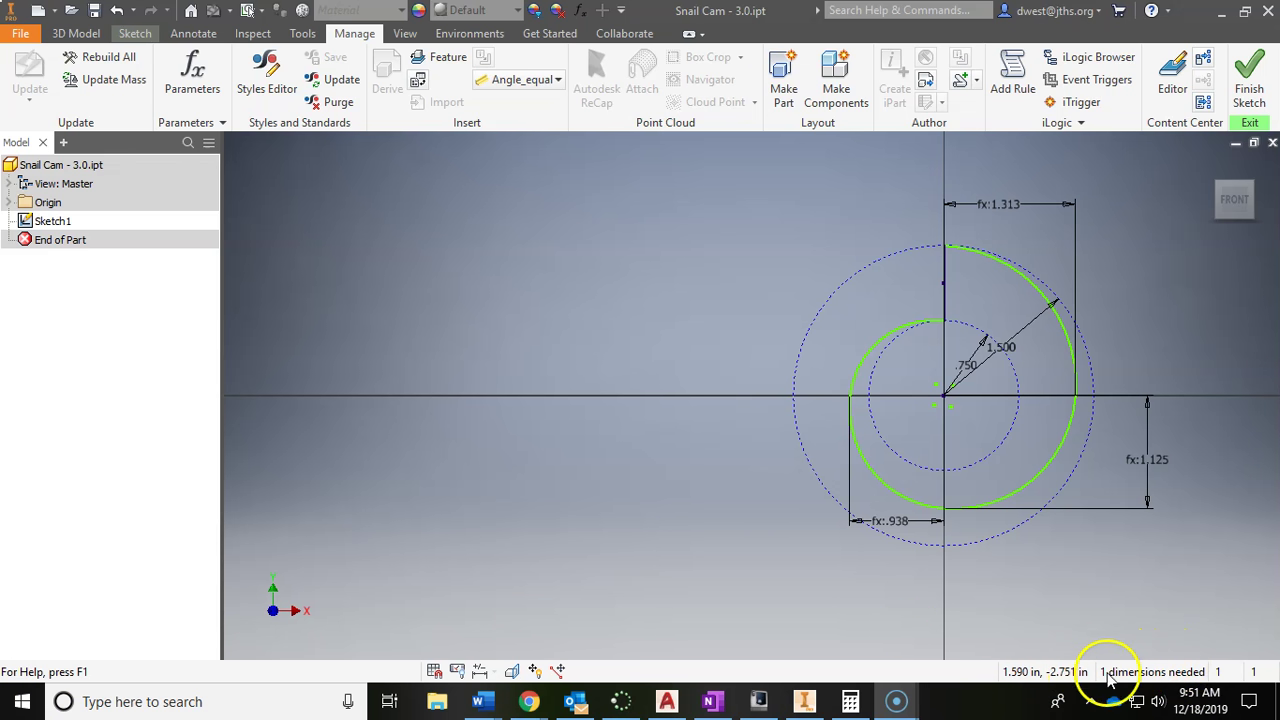
Make the cam's upper-right arc tangent to the outer construction circle and finish the sketch.
middle_click_drag(1131, 277, 814, 274)
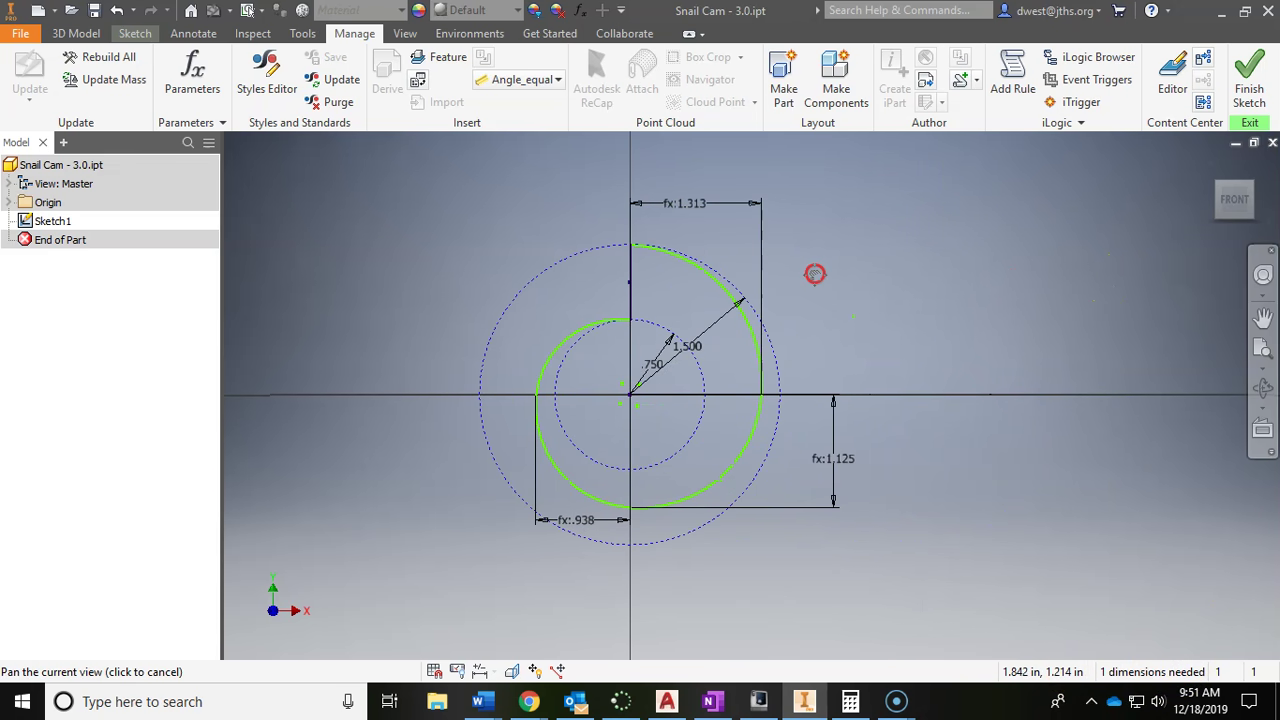
left_click(136, 34)
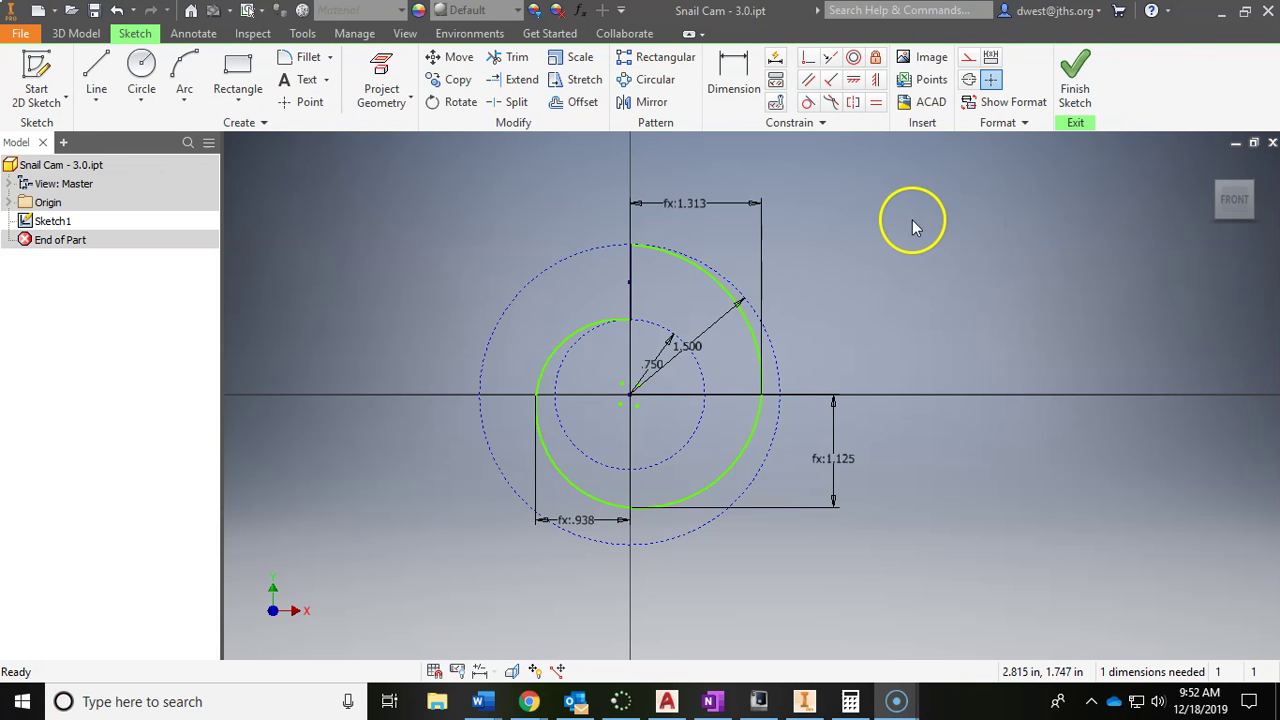
left_click(810, 106)
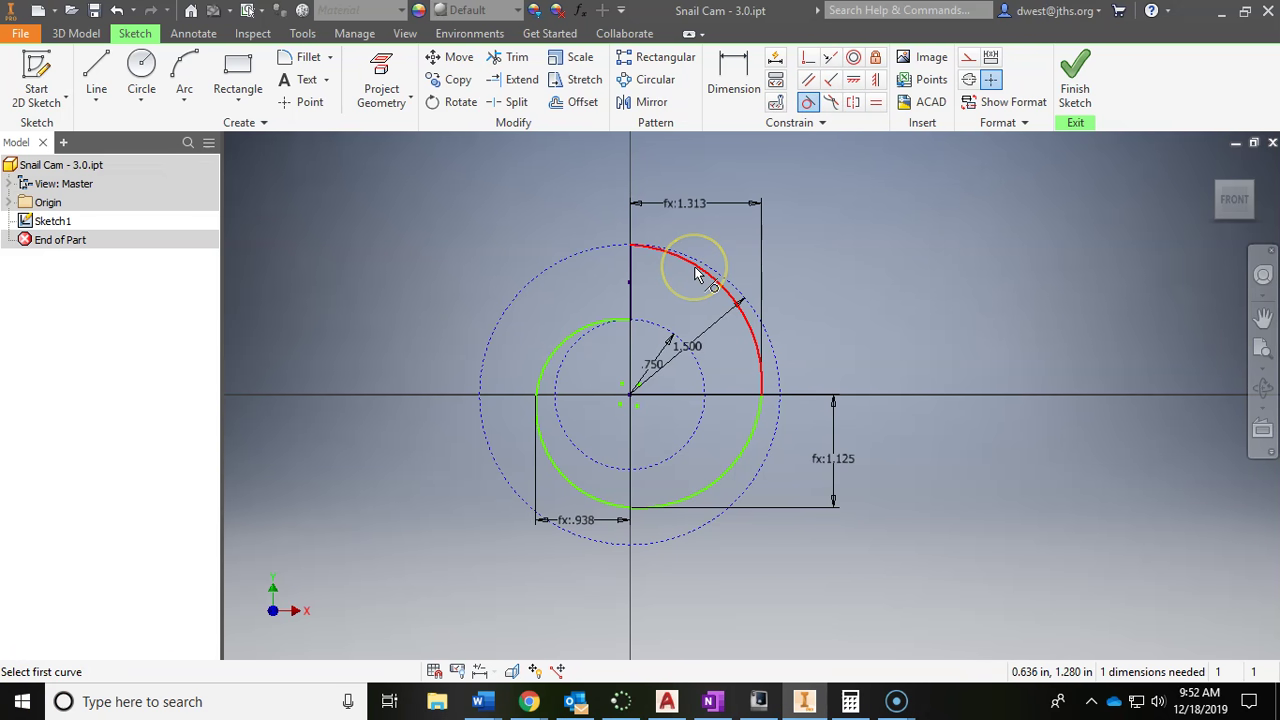
left_click(600, 246)
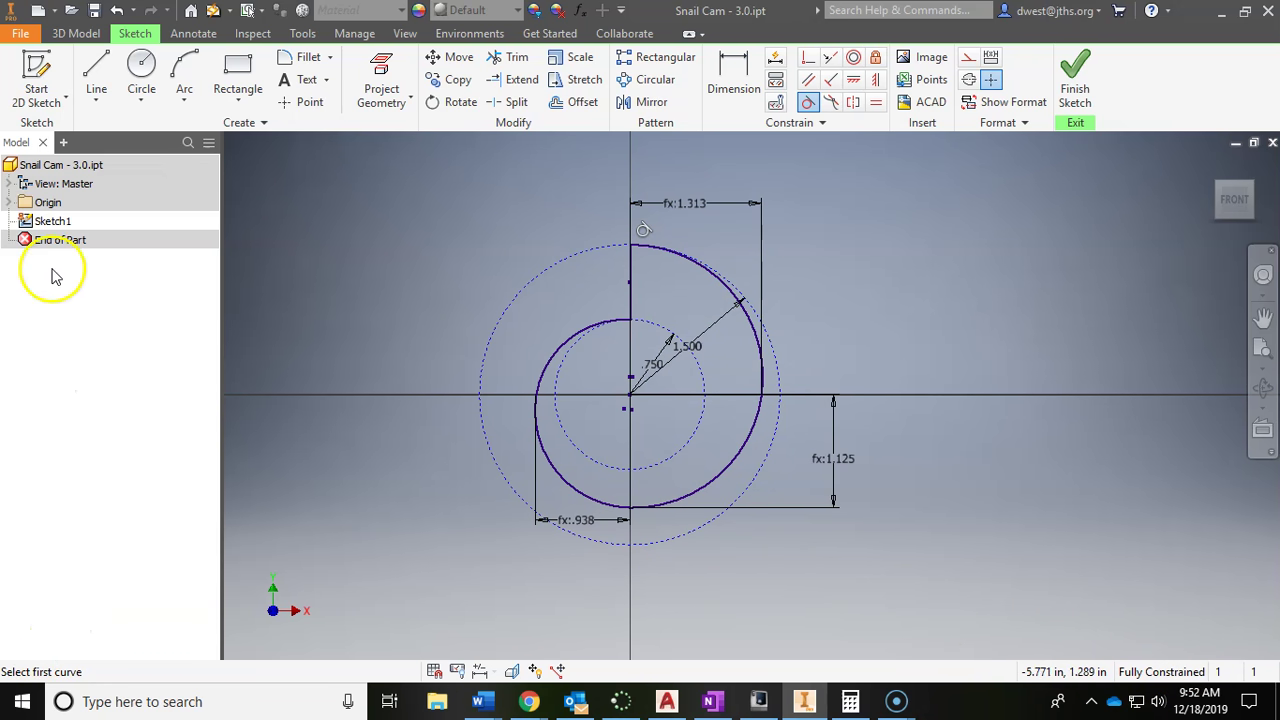
left_click(1068, 90)
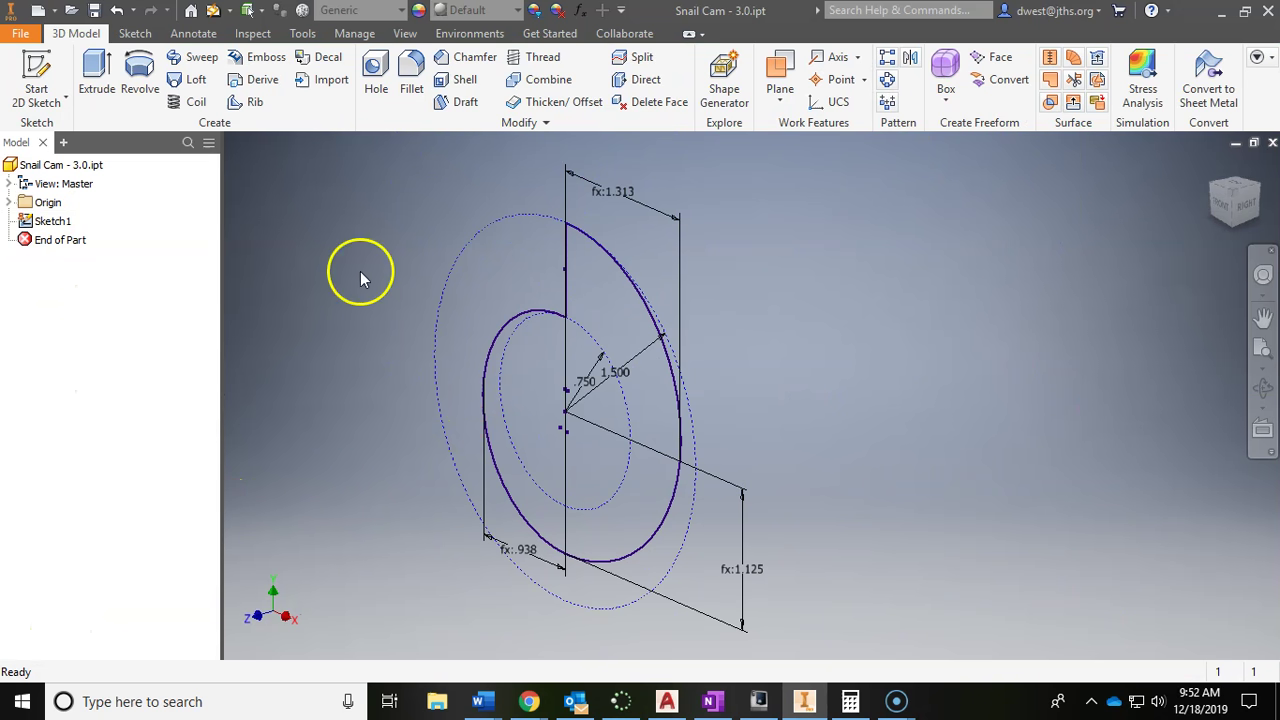
Extrude the snail cam profile 3/16 in toward the back, using the material thickness given in the OneNote cam drawings.
left_click(100, 78)
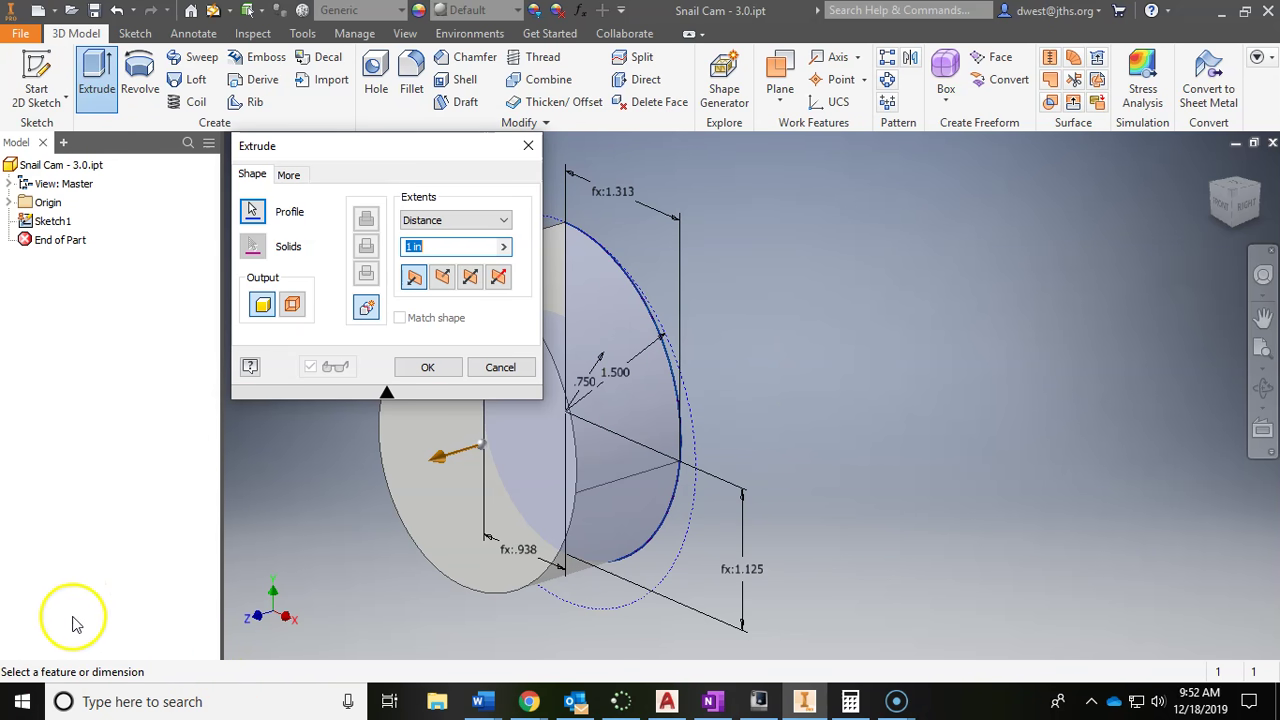
left_click(706, 702)
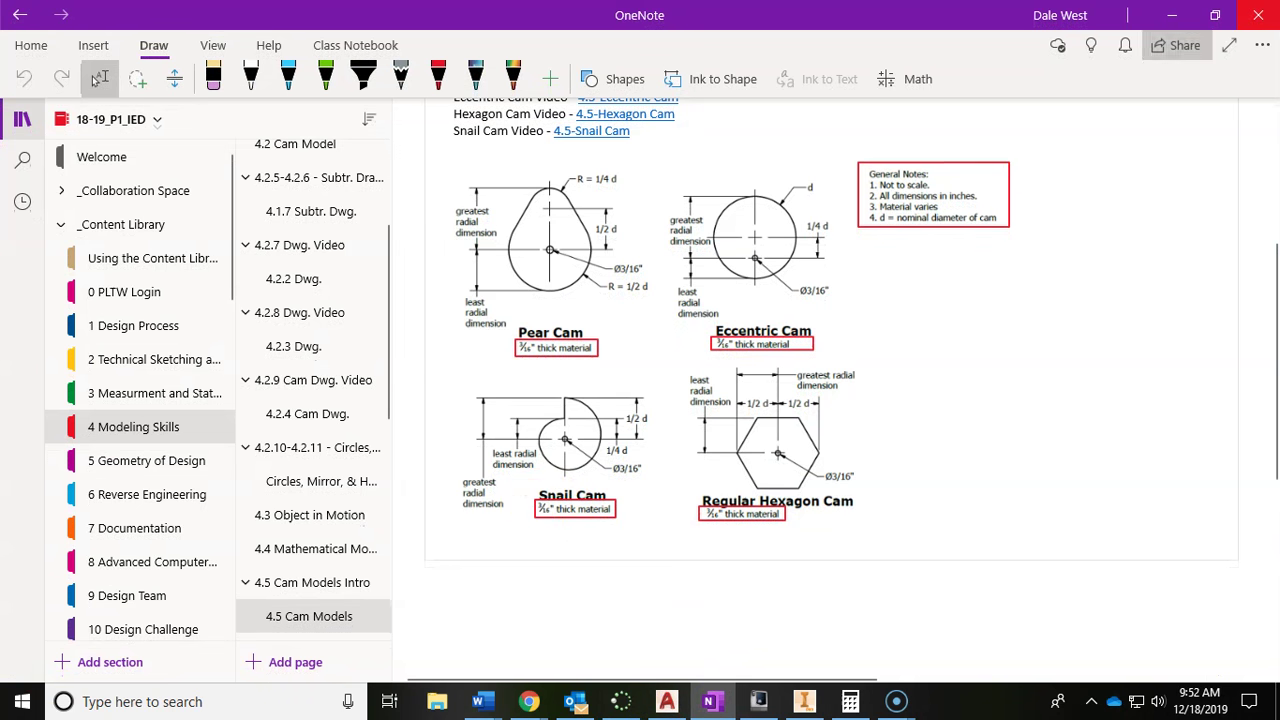
left_click(1172, 15)
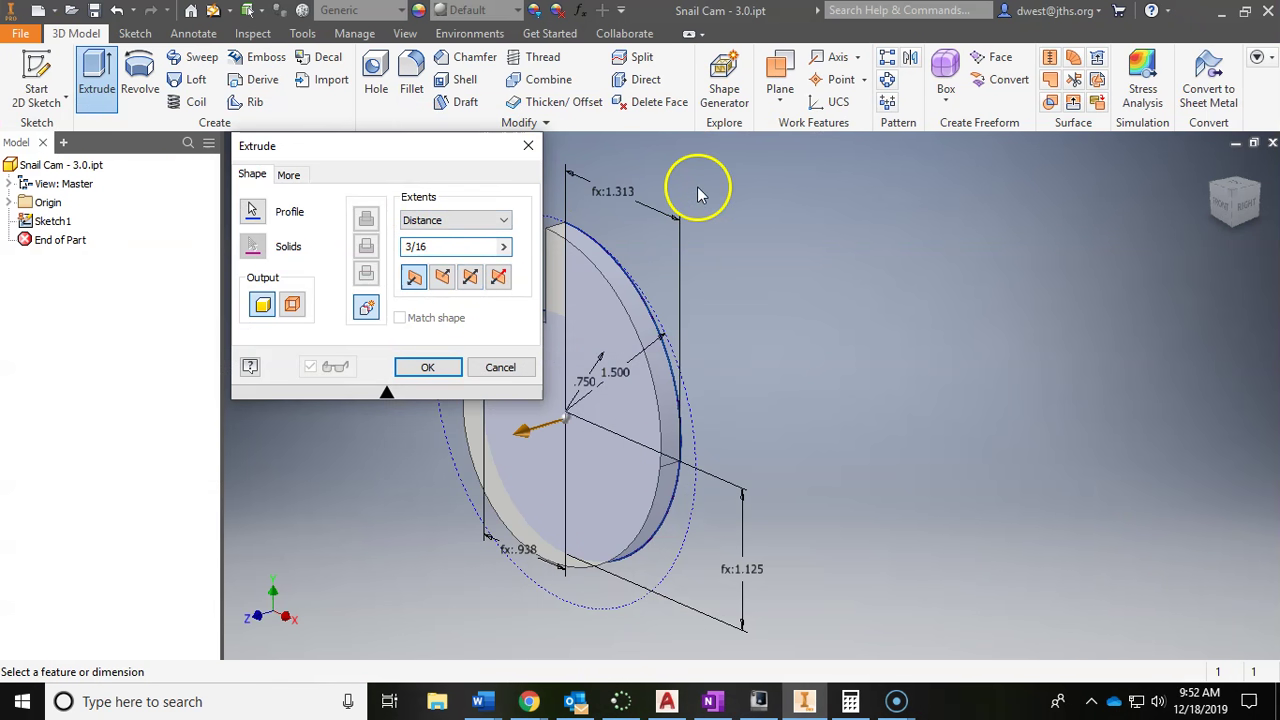
left_click(443, 278)
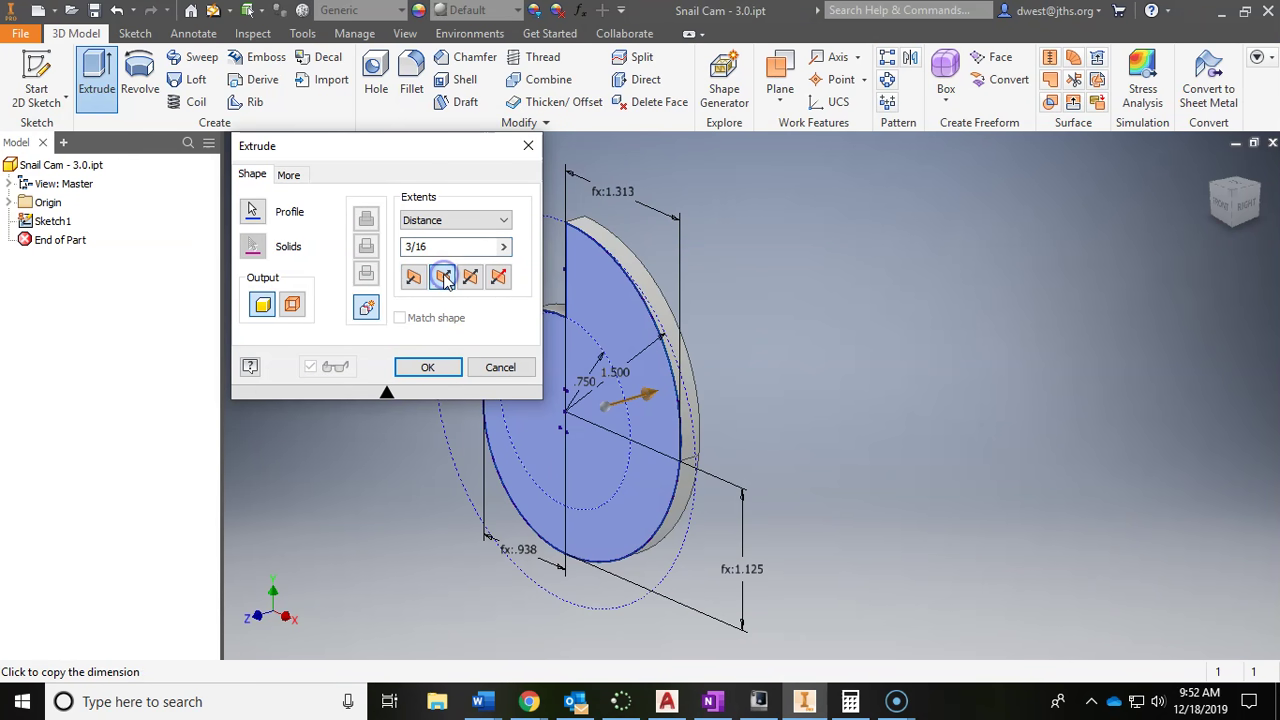
left_click(428, 367)
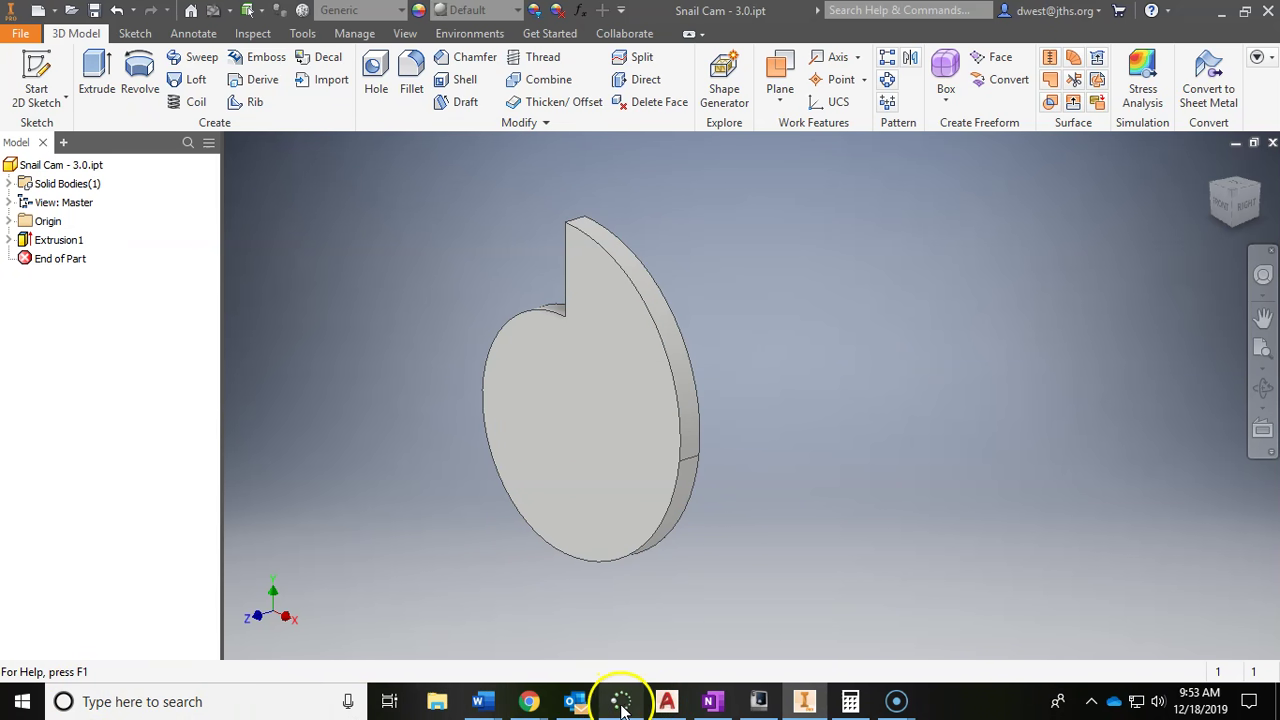
Start a new sketch on the cam's front face, place a point at the origin, and finish the sketch.
left_click(710, 702)
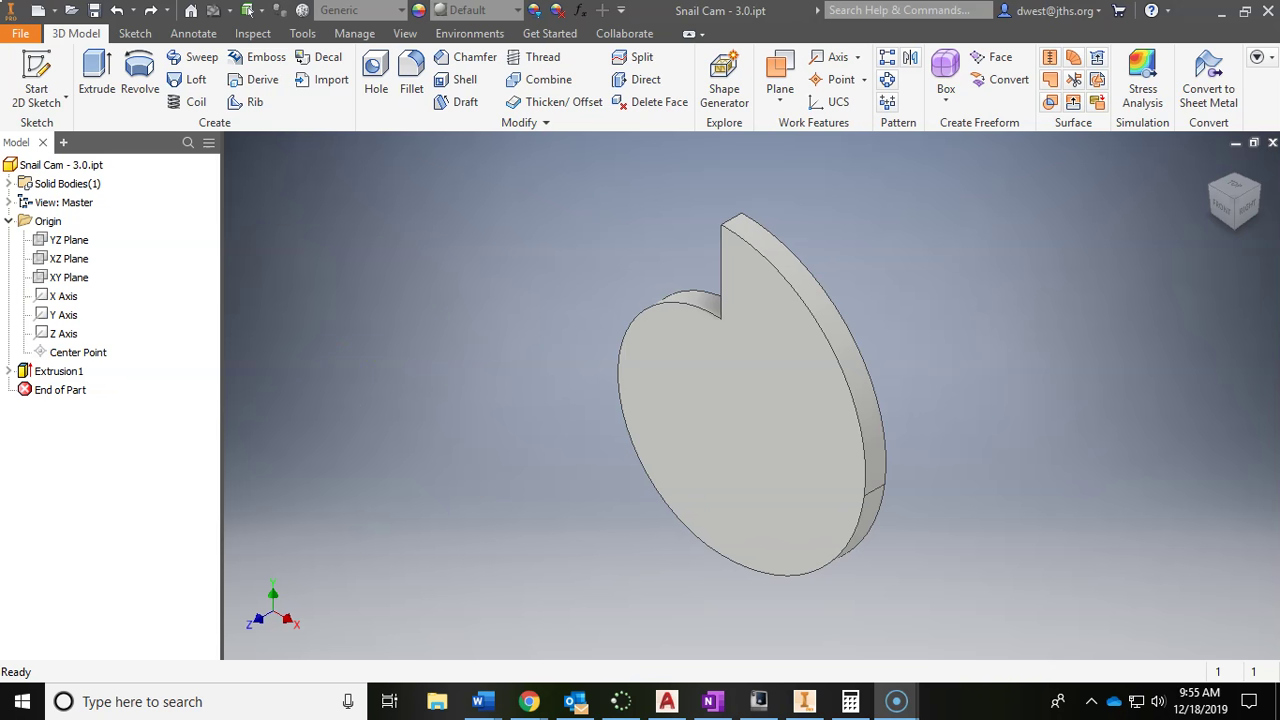
left_click(36, 78)
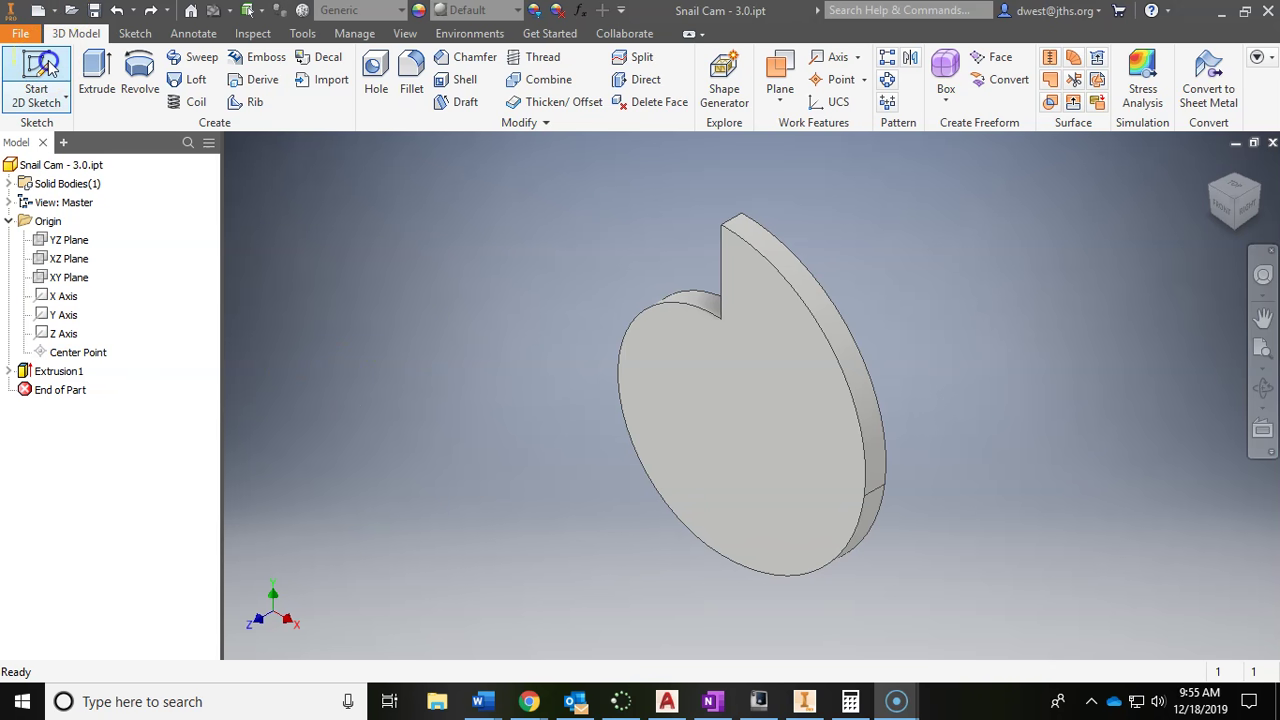
left_click(765, 418)
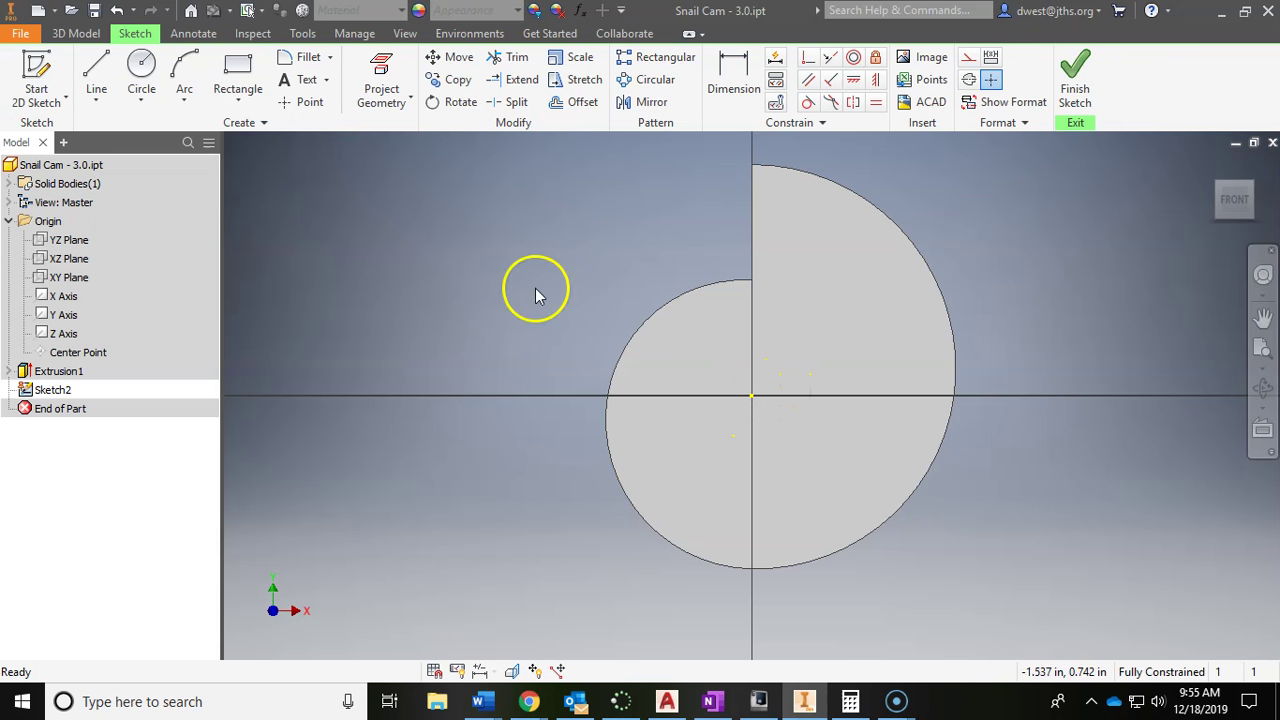
left_click(303, 105)
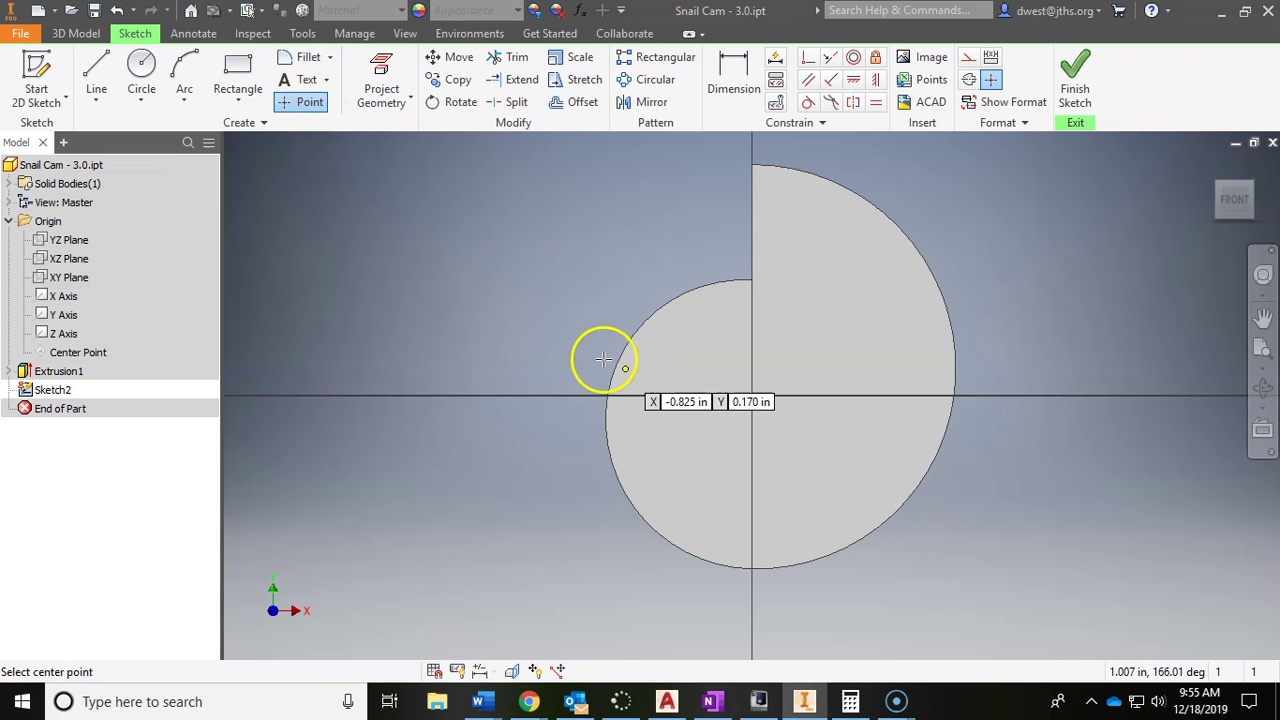
left_click(752, 397)
left_click(1078, 82)
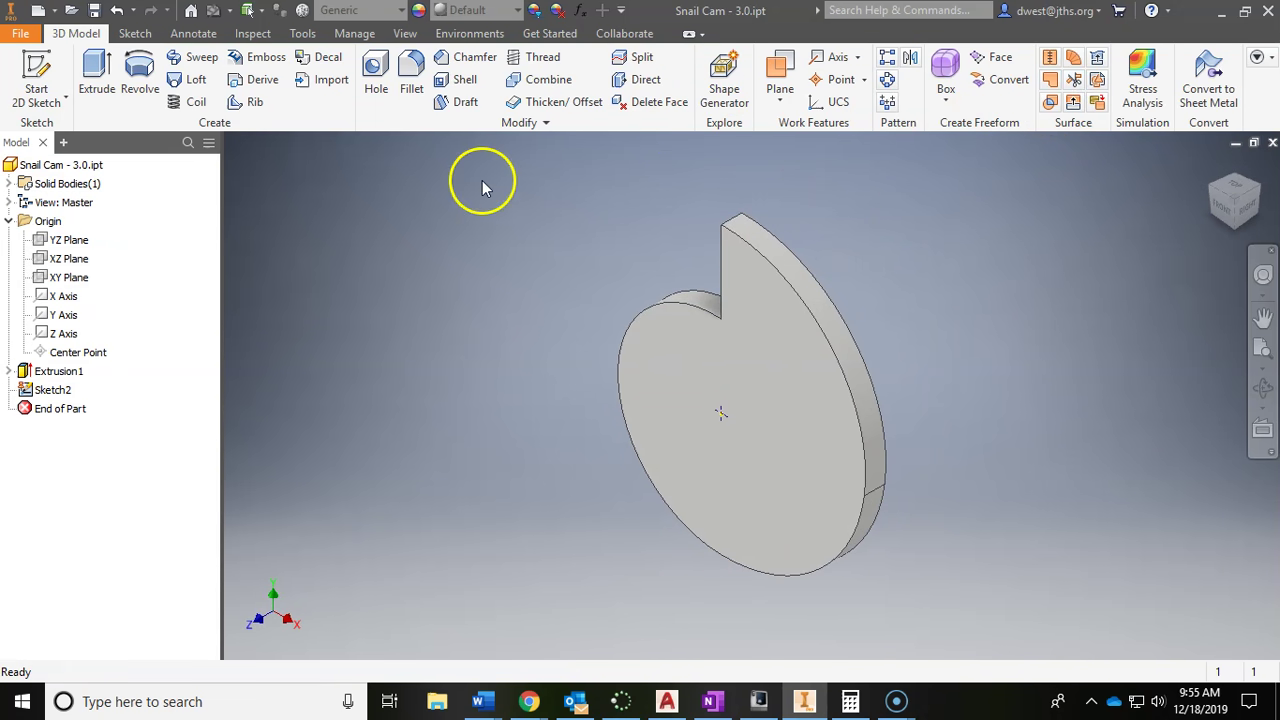
Create a simple 3/16 in through-all hole at the sketched centre point and save the part.
left_click(378, 86)
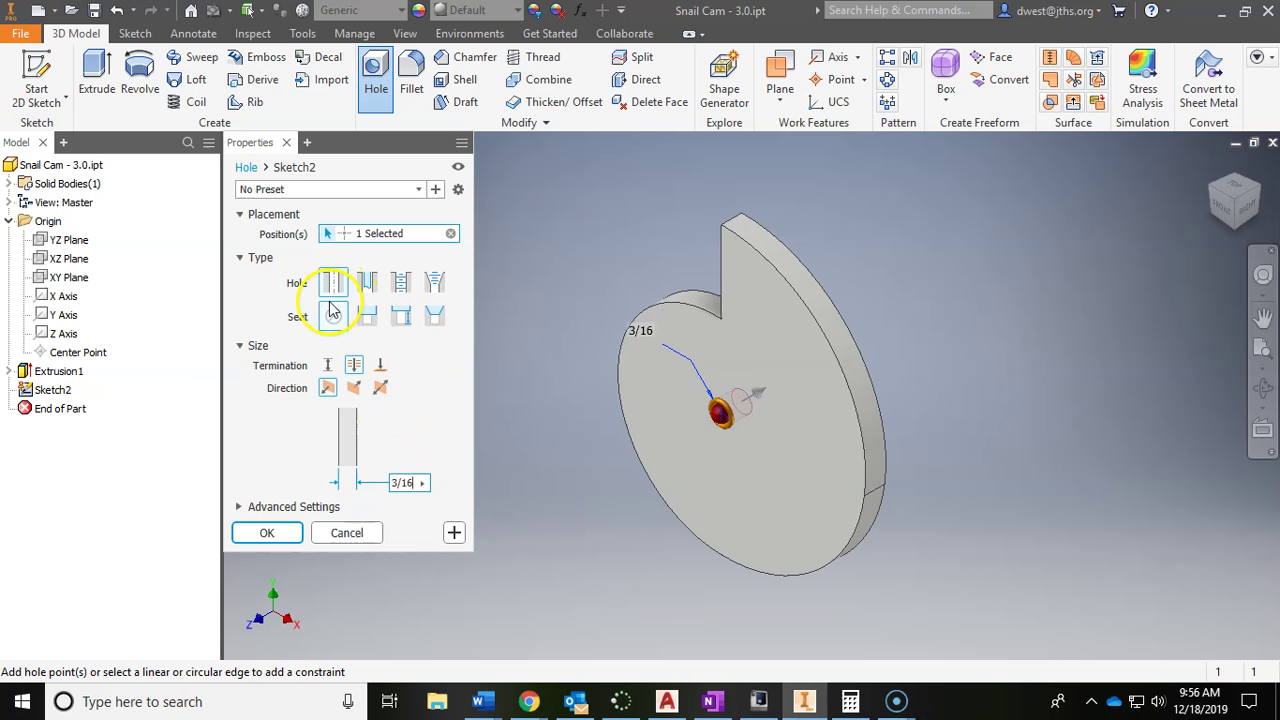
left_click(278, 532)
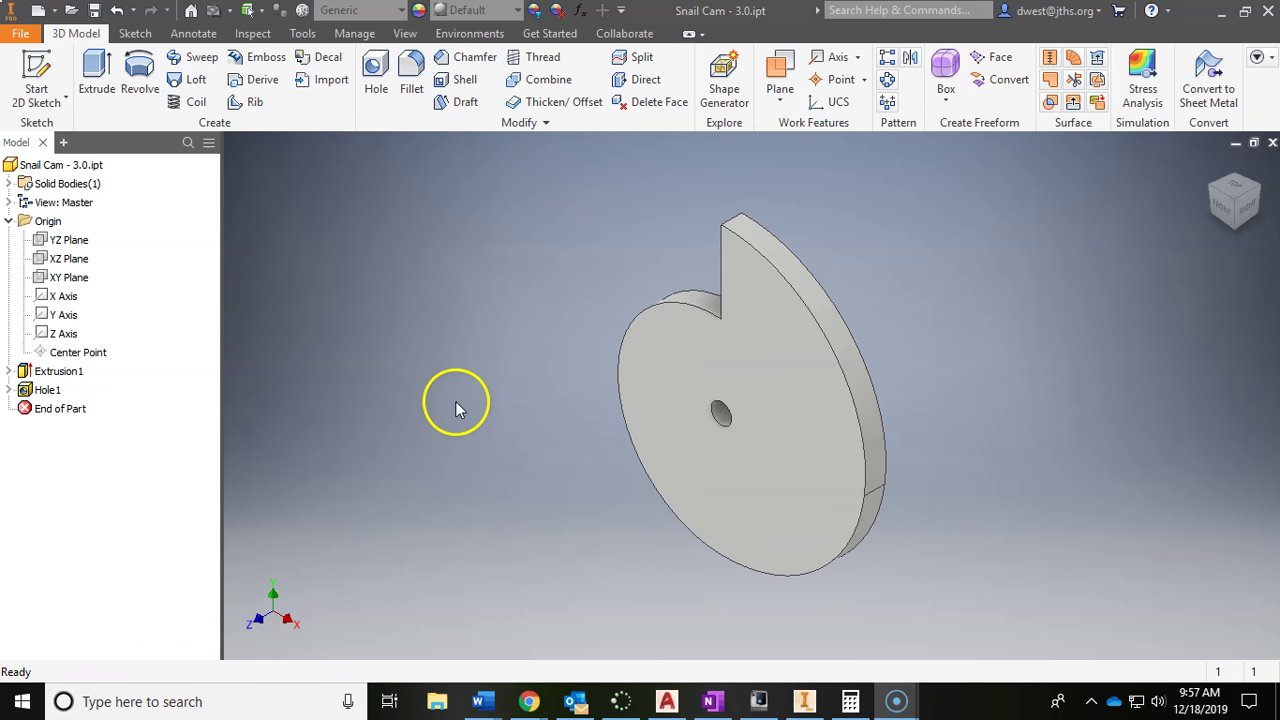
left_click(93, 12)
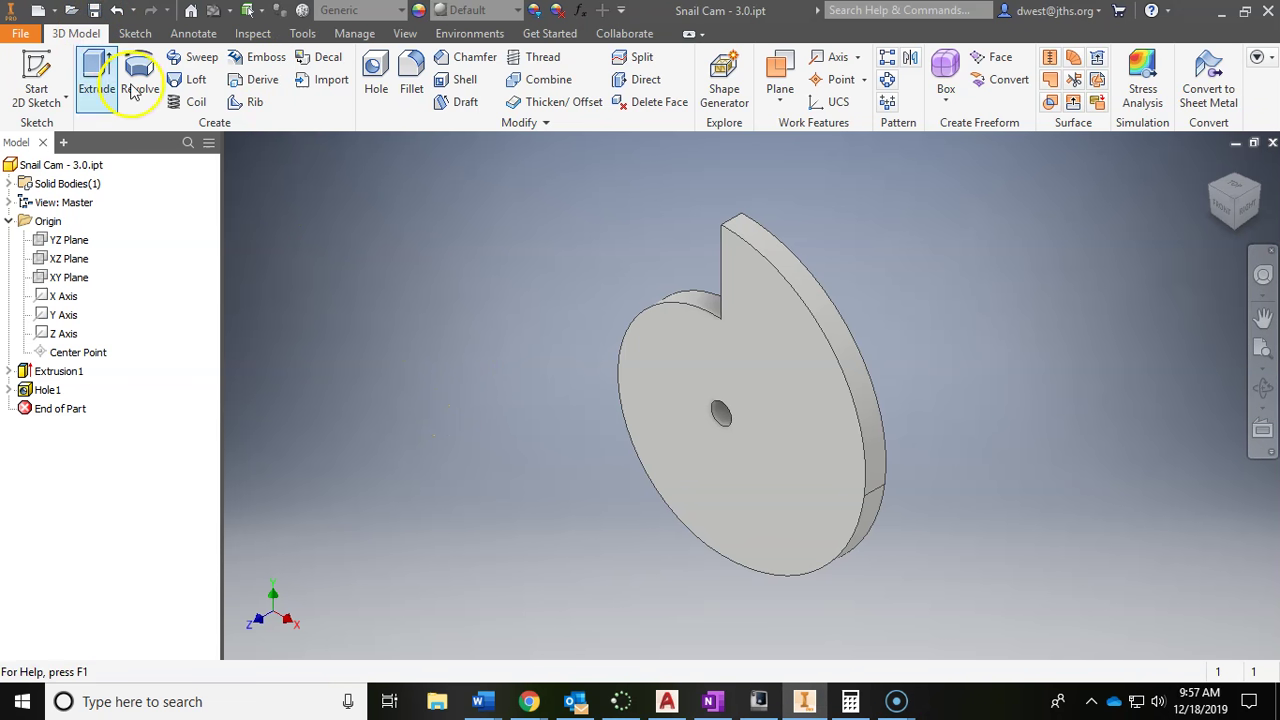